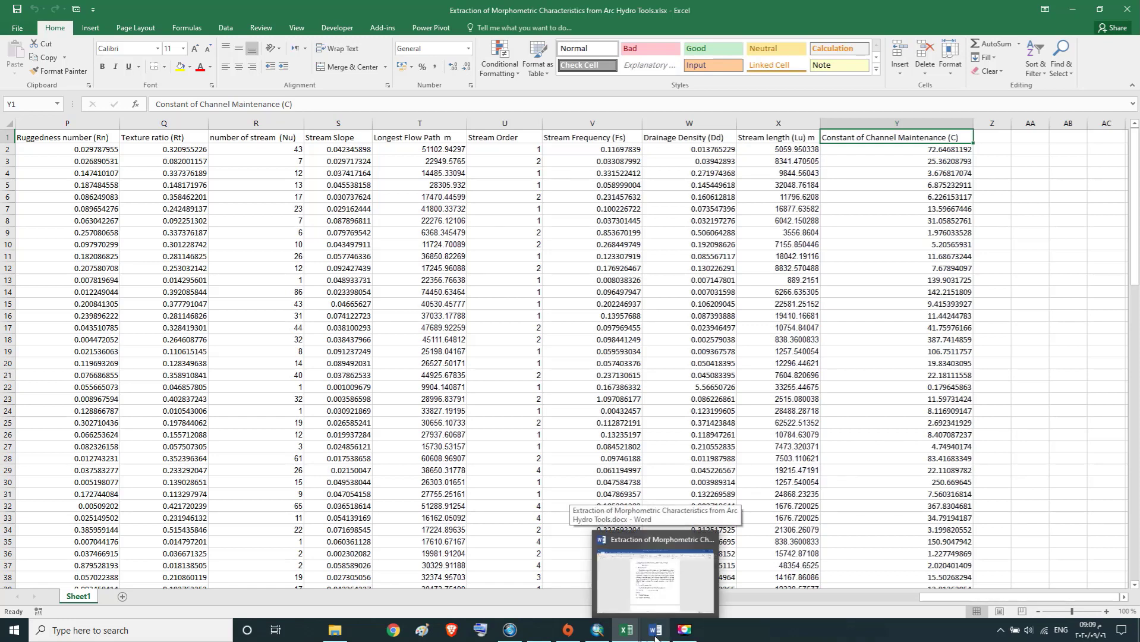
In the Word report, scroll down to section 5 on Drainage Intensity
{"action": "left_click", "coordinate": [655, 637]}
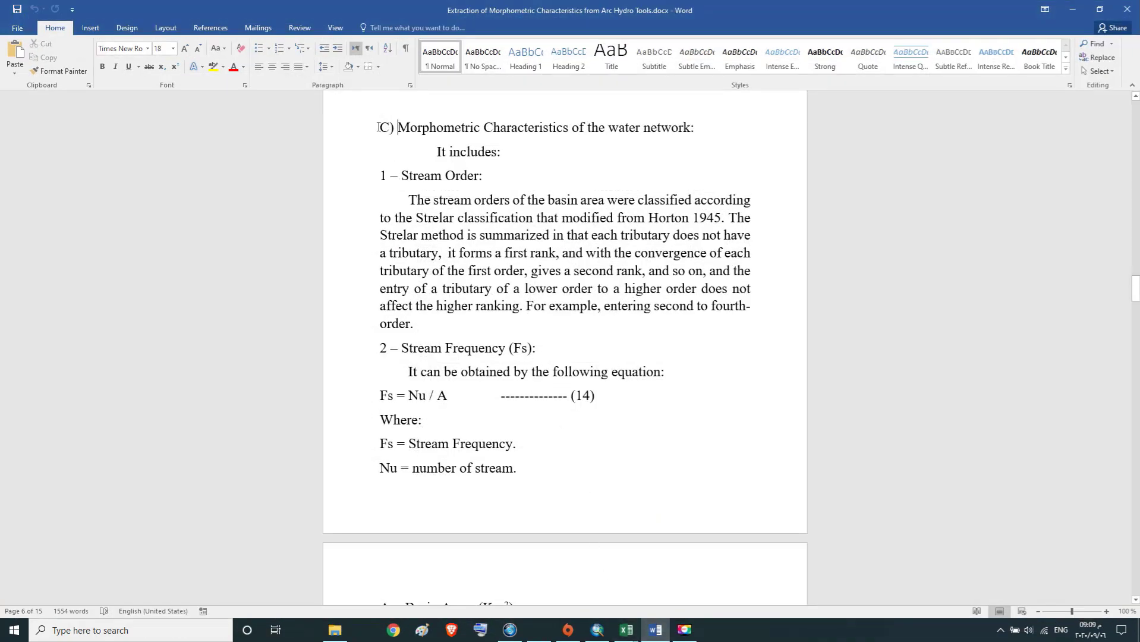
{"action": "left_click_drag", "start_coordinate": [380, 127], "coordinate": [686, 132]}
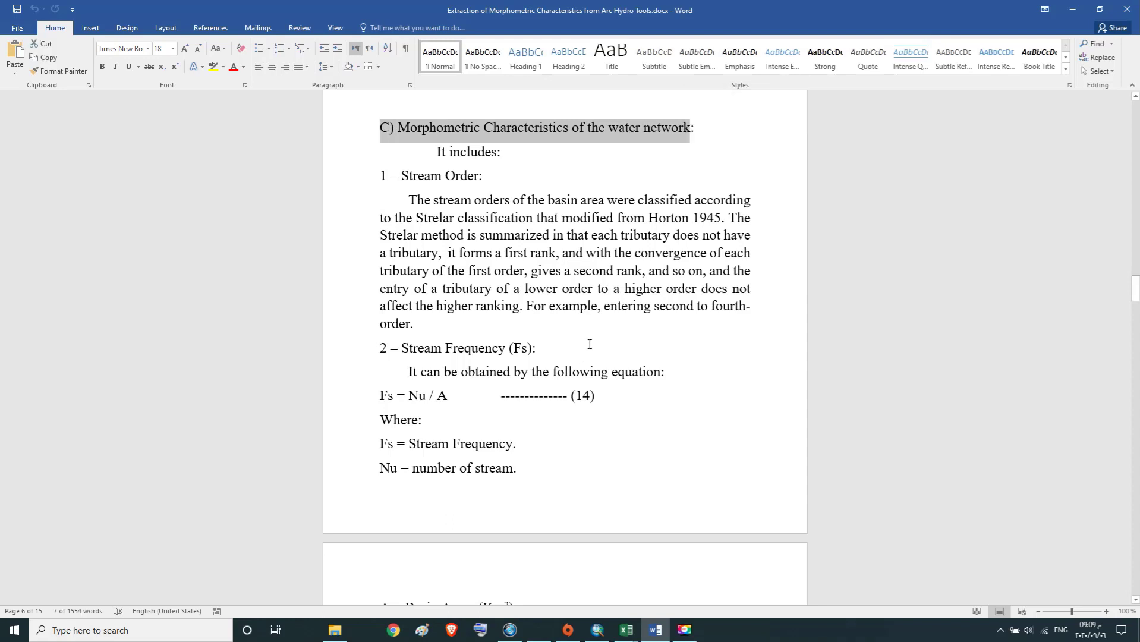
{"action": "scroll", "coordinate": [590, 337], "scroll_direction": "down", "scroll_amount": 3}
{"action": "scroll", "coordinate": [590, 337], "scroll_direction": "down", "scroll_amount": 2}
{"action": "scroll", "coordinate": [590, 337], "scroll_direction": "down", "scroll_amount": 2}
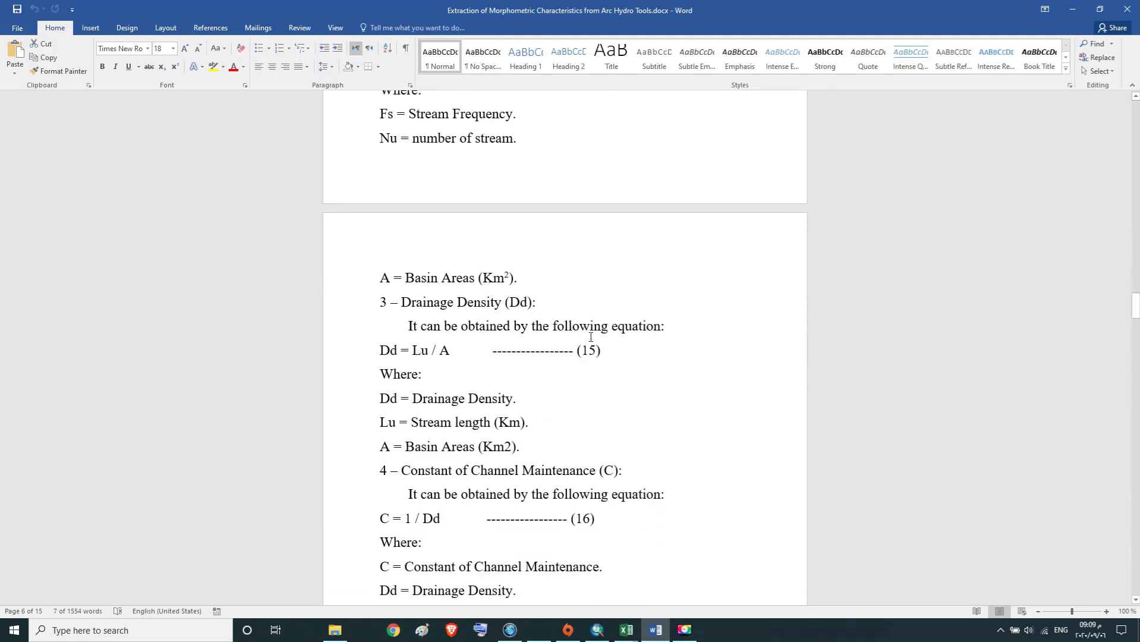
{"action": "scroll", "coordinate": [590, 337], "scroll_direction": "down", "scroll_amount": 1}
{"action": "scroll", "coordinate": [590, 337], "scroll_direction": "down", "scroll_amount": 1}
{"action": "scroll", "coordinate": [590, 337], "scroll_direction": "down", "scroll_amount": 1}
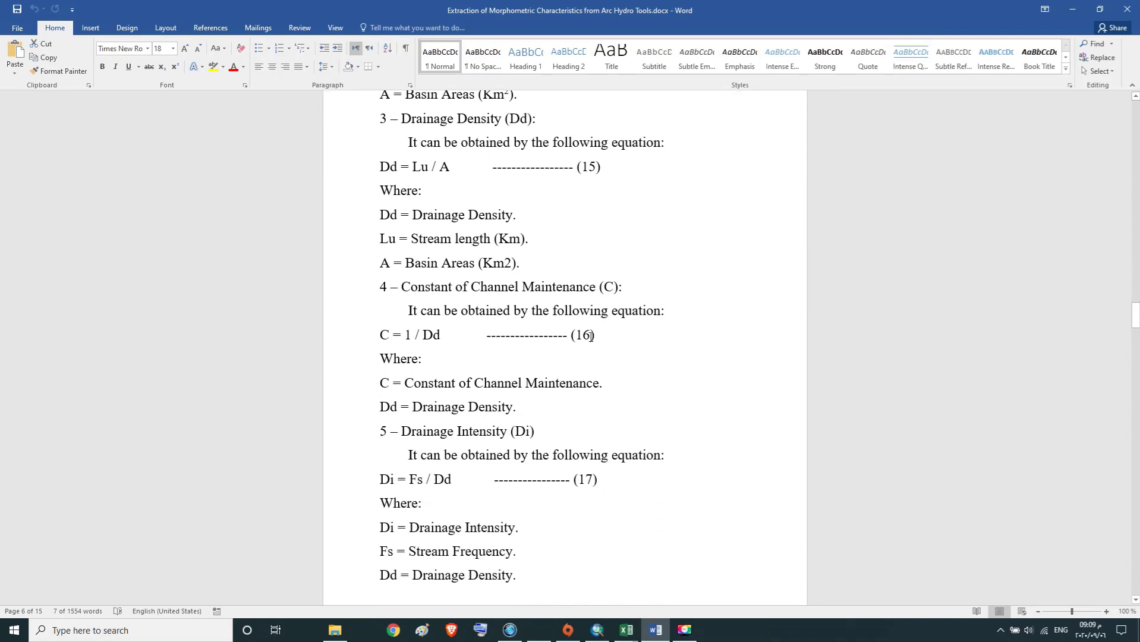
{"action": "scroll", "coordinate": [590, 337], "scroll_direction": "down", "scroll_amount": 1}
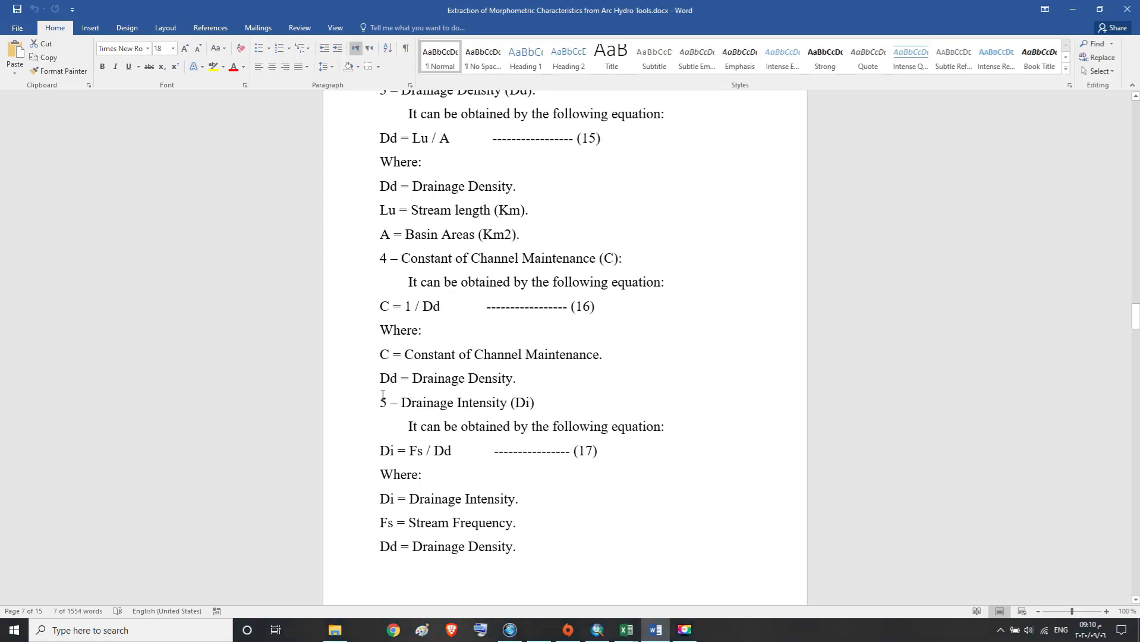
Copy the title 'Drainage Intensity (Di)' and return to the Excel workbook
{"action": "left_click_drag", "start_coordinate": [383, 400], "coordinate": [537, 405]}
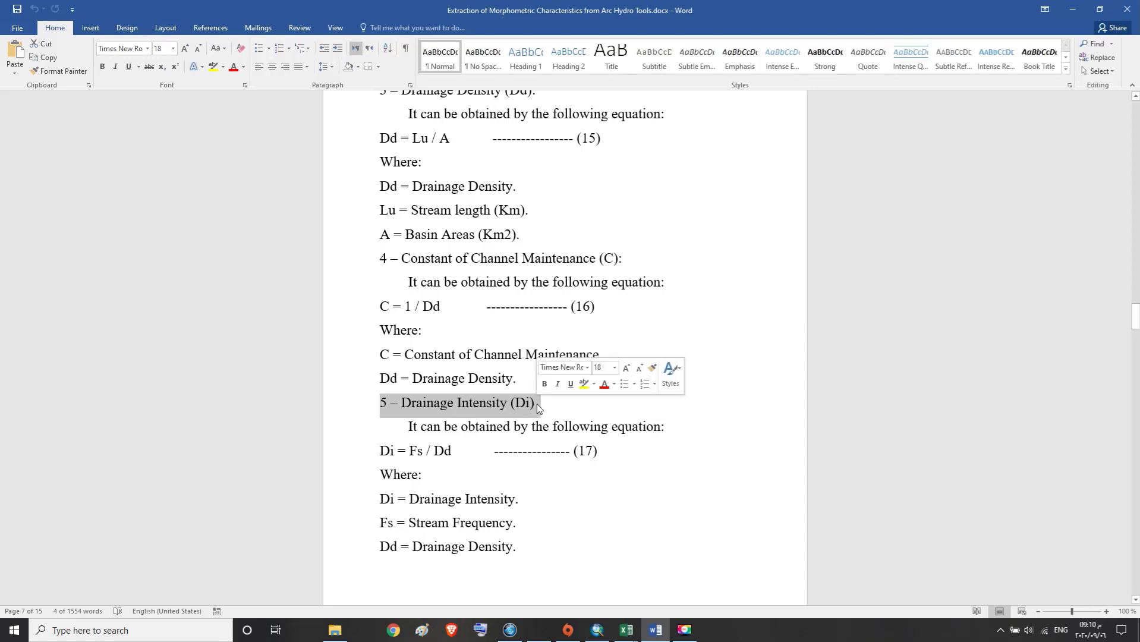
{"action": "left_click", "coordinate": [406, 403]}
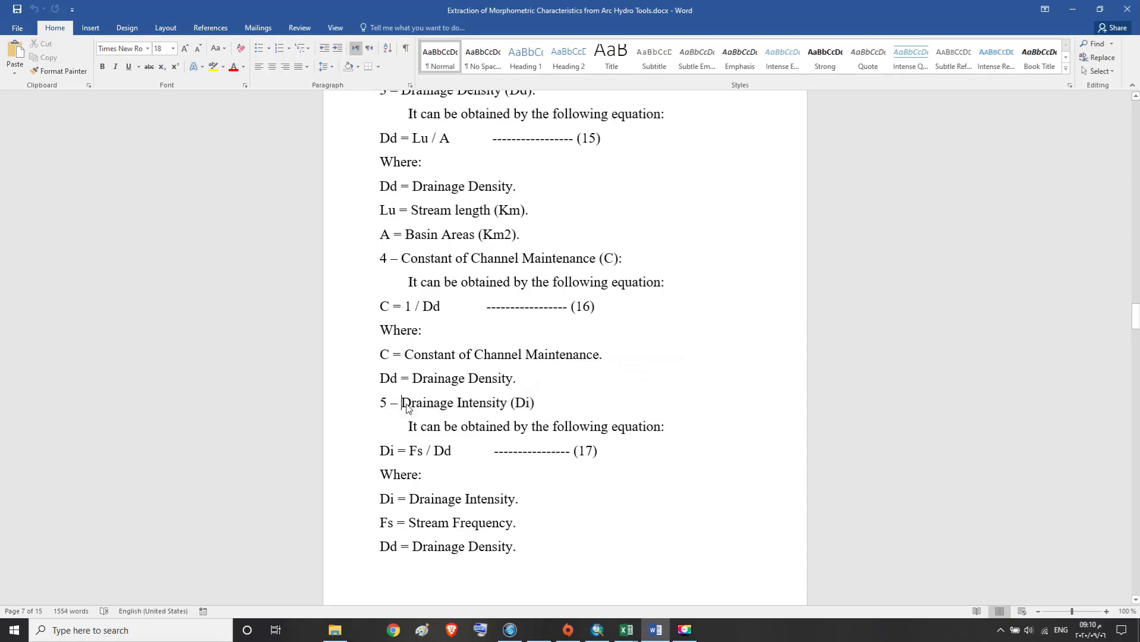
{"action": "left_click_drag", "start_coordinate": [401, 403], "coordinate": [535, 400]}
{"action": "right_click", "coordinate": [503, 400]}
{"action": "left_click", "coordinate": [522, 422]}
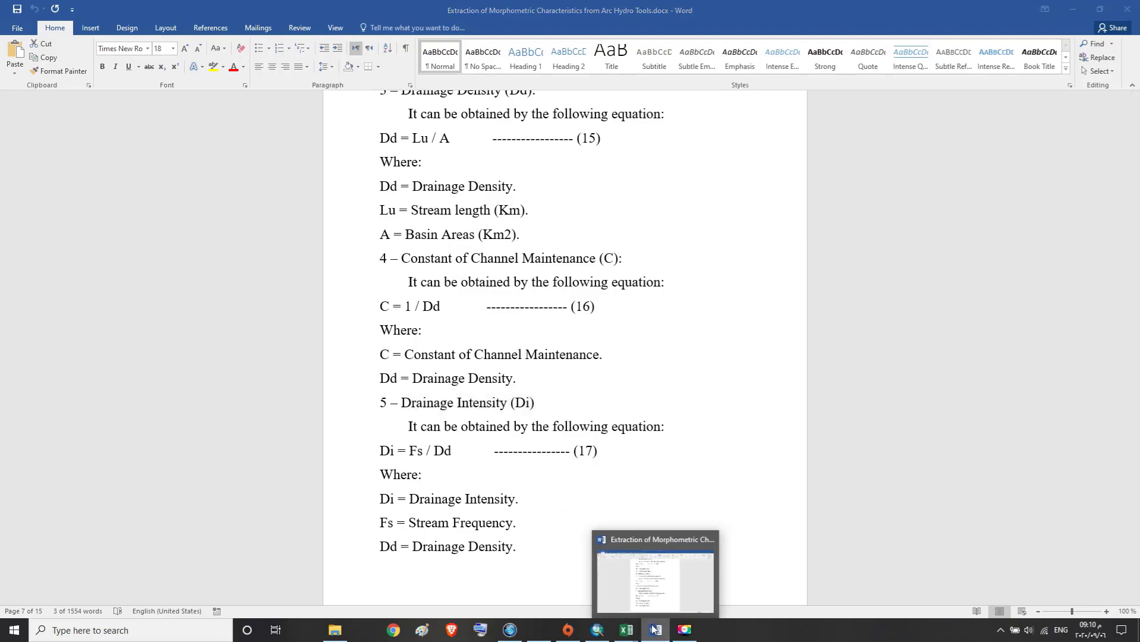
{"action": "left_click", "coordinate": [626, 630]}
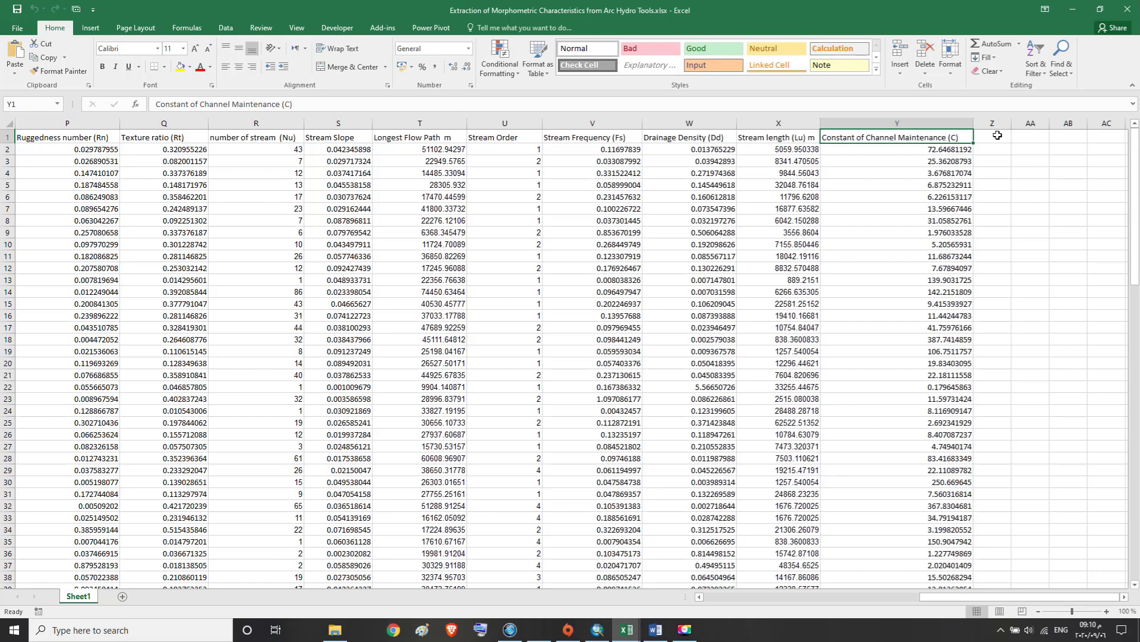
Head column Z with 'Drainage Intensity (Di)' in Z1 and widen it to fit
{"action": "left_click", "coordinate": [997, 136]}
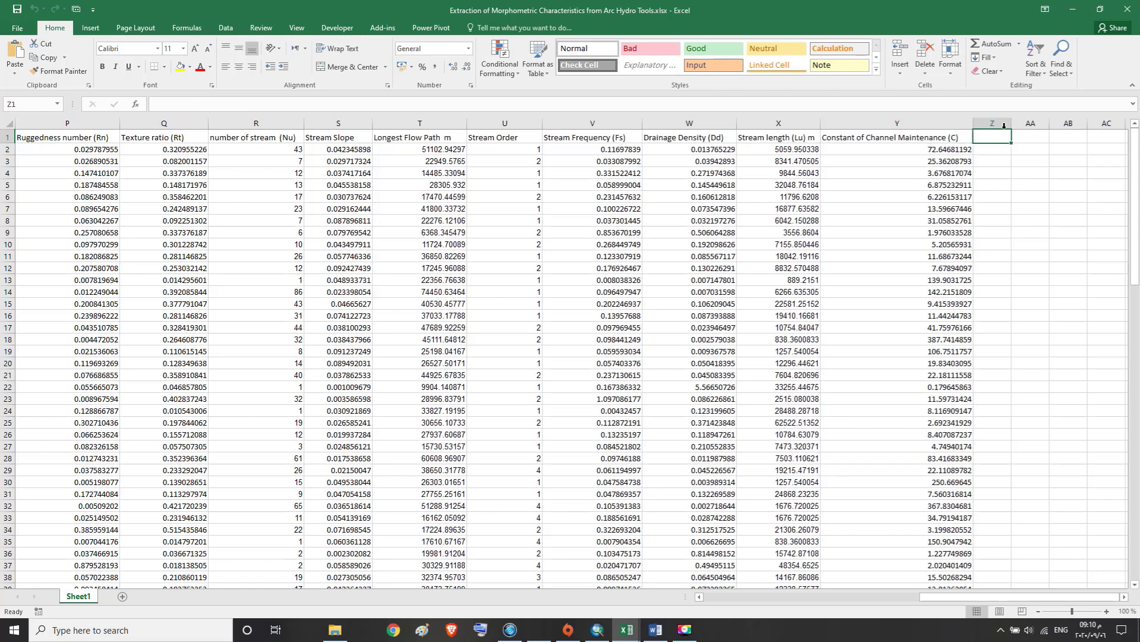
{"action": "left_click_drag", "start_coordinate": [1013, 124], "coordinate": [1060, 125]}
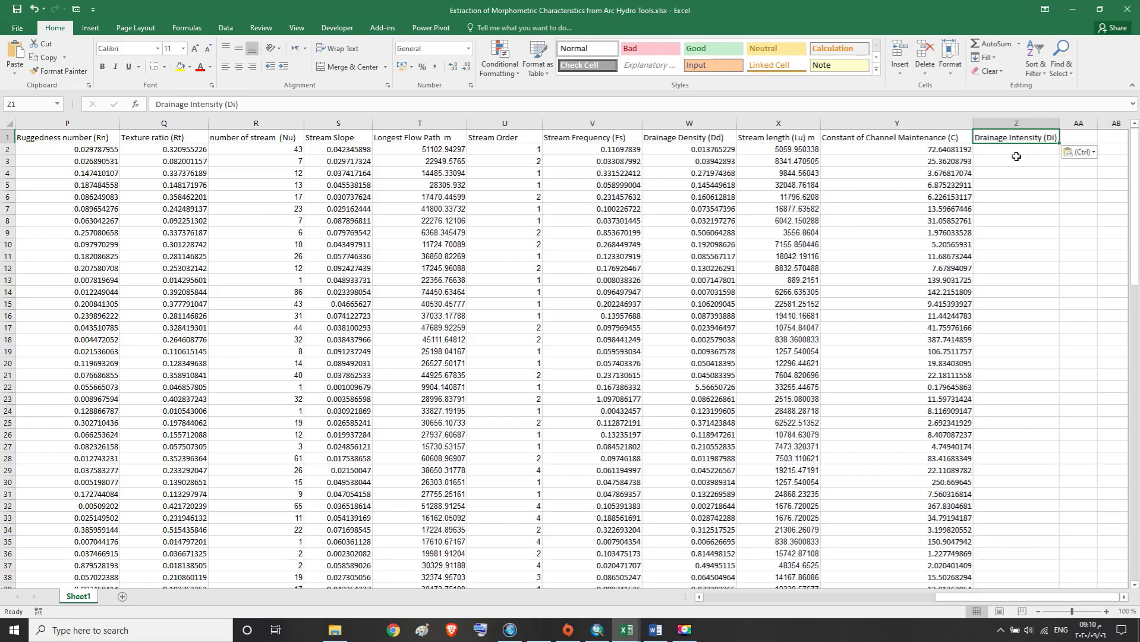
{"action": "mouse_move", "coordinate": [655, 630]}
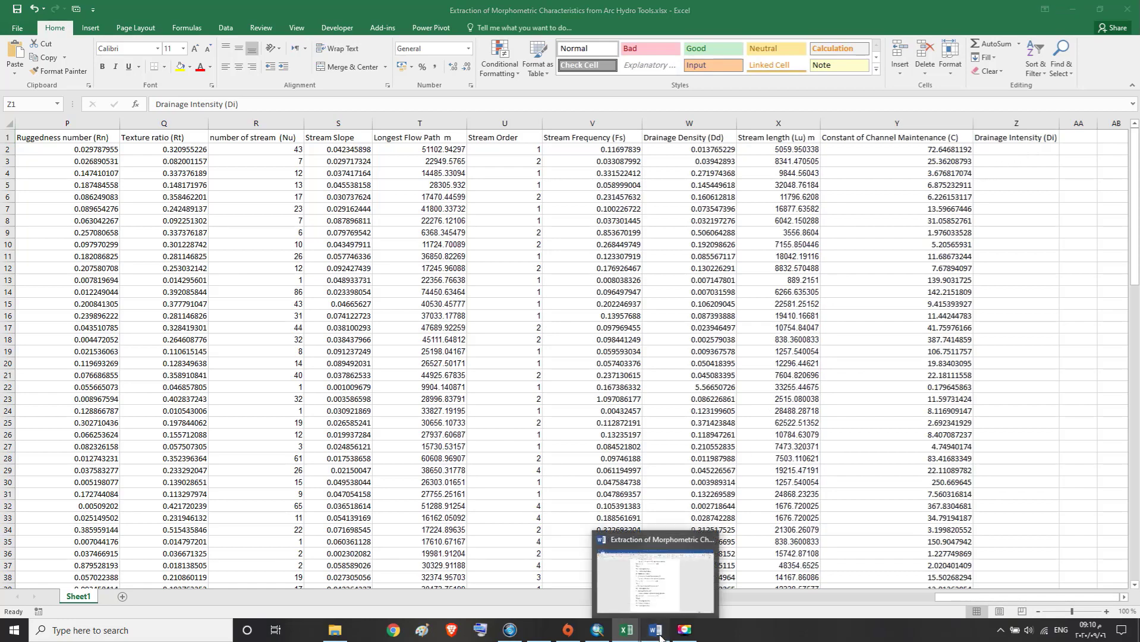
{"action": "left_click", "coordinate": [627, 596]}
Review the Di = Fs / Dd equation with its Fs and Dd definitions, then return to Excel
{"action": "left_click_drag", "start_coordinate": [409, 427], "coordinate": [670, 429]}
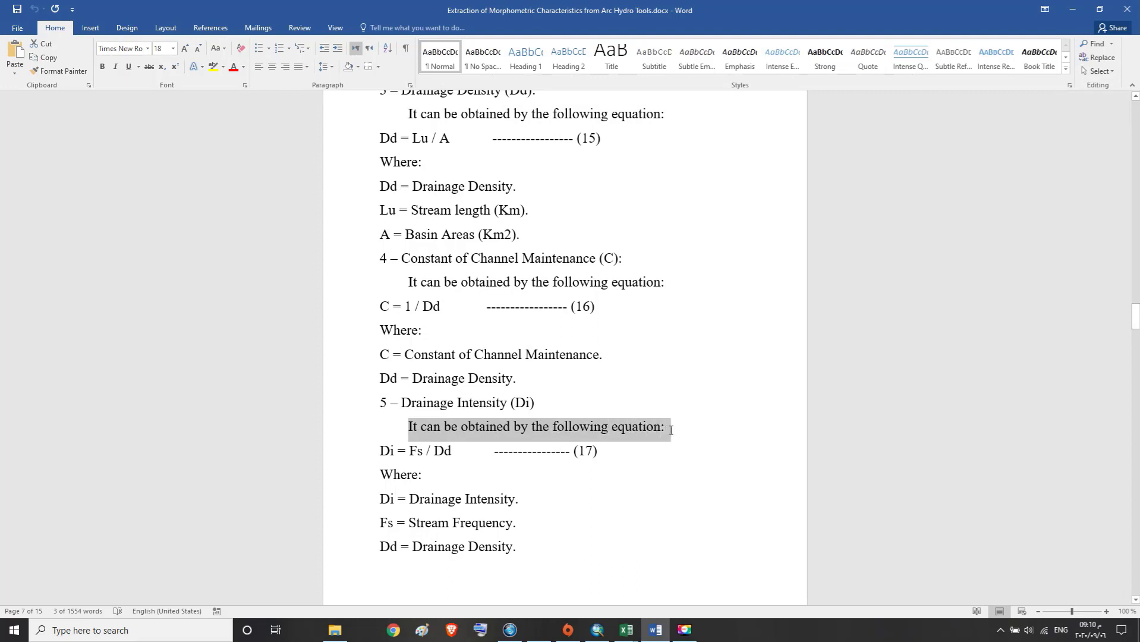
{"action": "left_click_drag", "start_coordinate": [383, 448], "coordinate": [624, 456]}
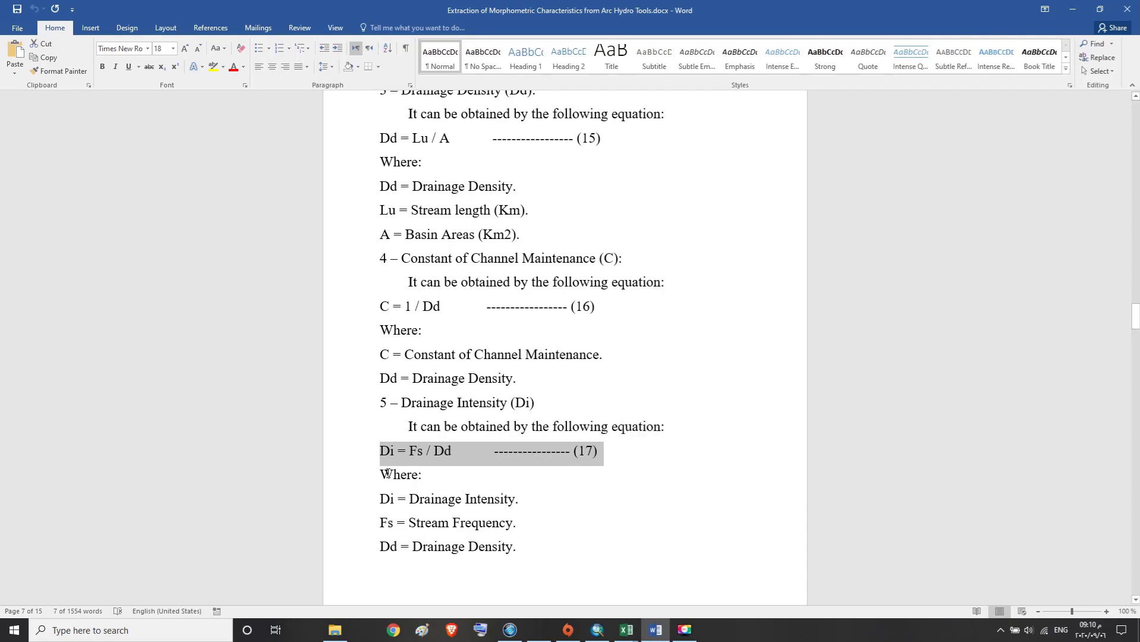
{"action": "mouse_move", "coordinate": [383, 471]}
{"action": "left_mouse_down"}
{"action": "mouse_move", "coordinate": [428, 474]}
{"action": "mouse_move", "coordinate": [459, 501]}
{"action": "left_mouse_up"}
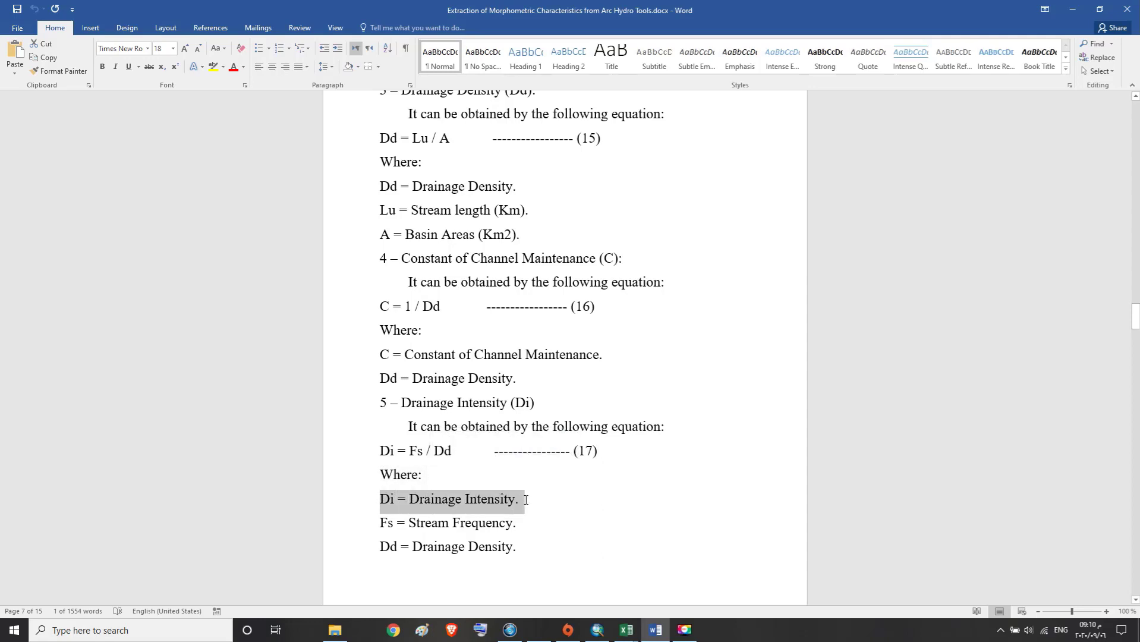
{"action": "left_click_drag", "start_coordinate": [379, 523], "coordinate": [525, 526]}
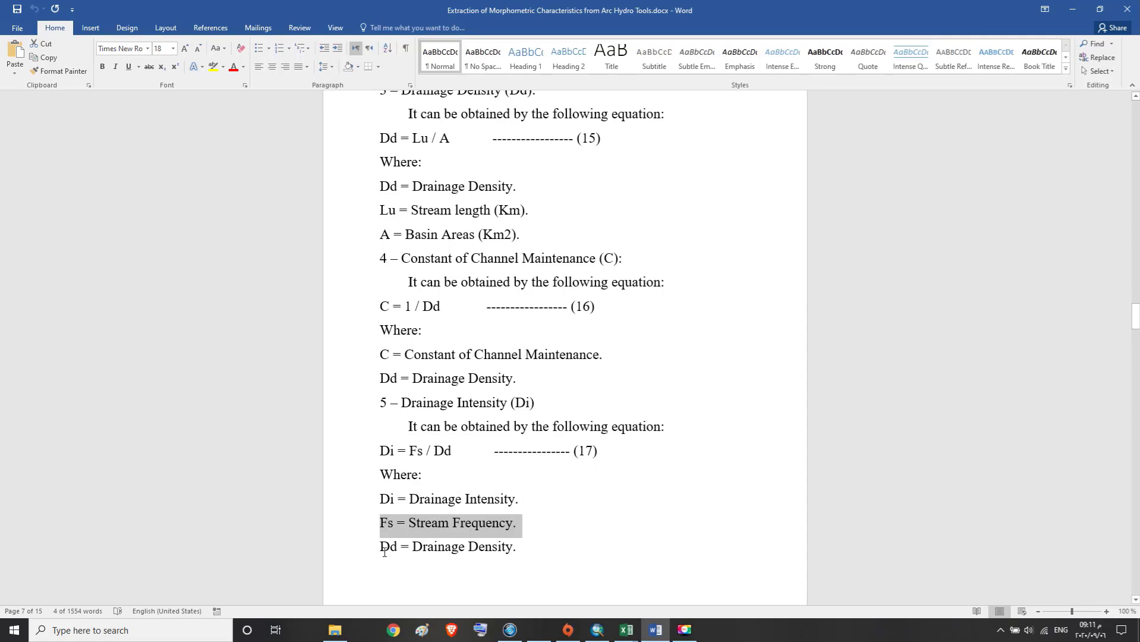
{"action": "left_click_drag", "start_coordinate": [378, 546], "coordinate": [526, 552]}
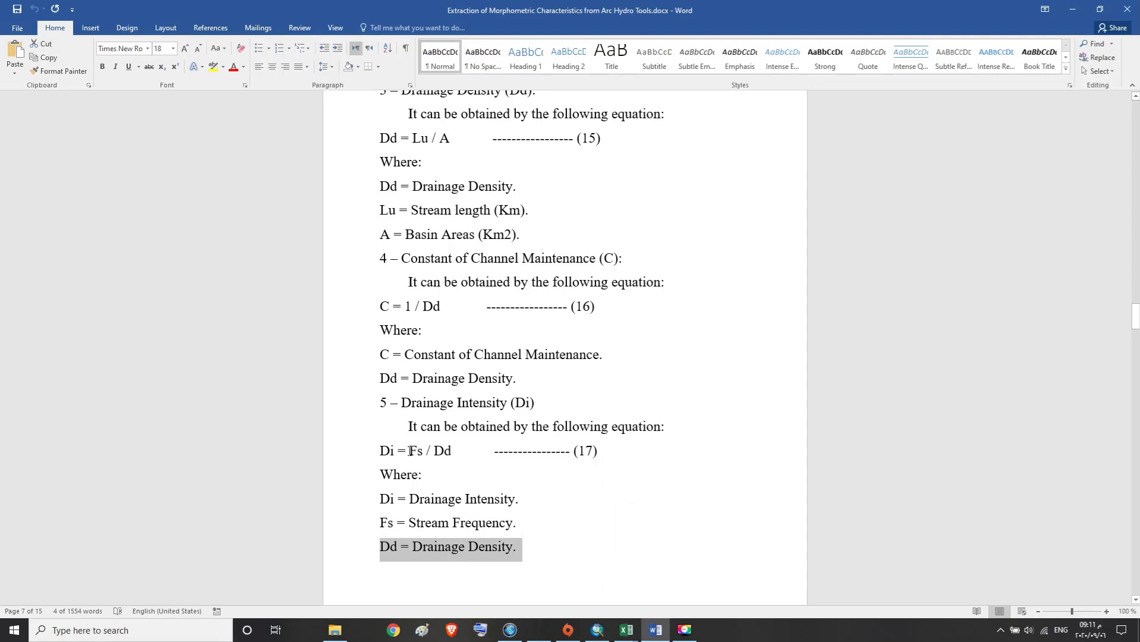
{"action": "left_click_drag", "start_coordinate": [410, 450], "coordinate": [450, 454]}
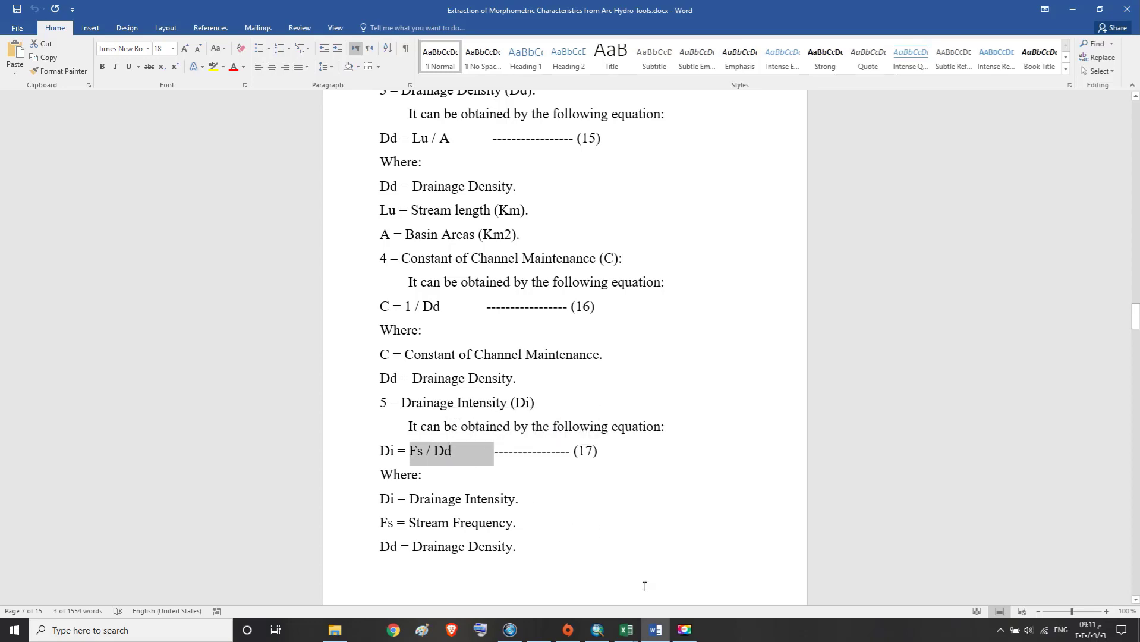
{"action": "left_click", "coordinate": [656, 629]}
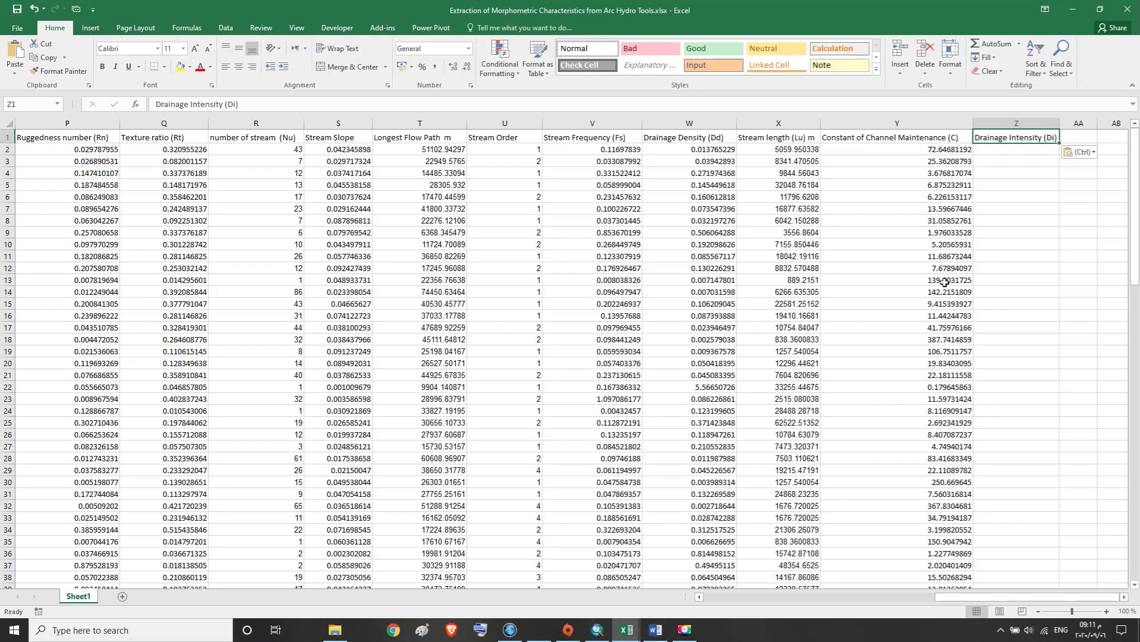
Enter =V2/W2 in Z2 to compute the first Drainage Intensity value
{"action": "left_click", "coordinate": [1010, 151]}
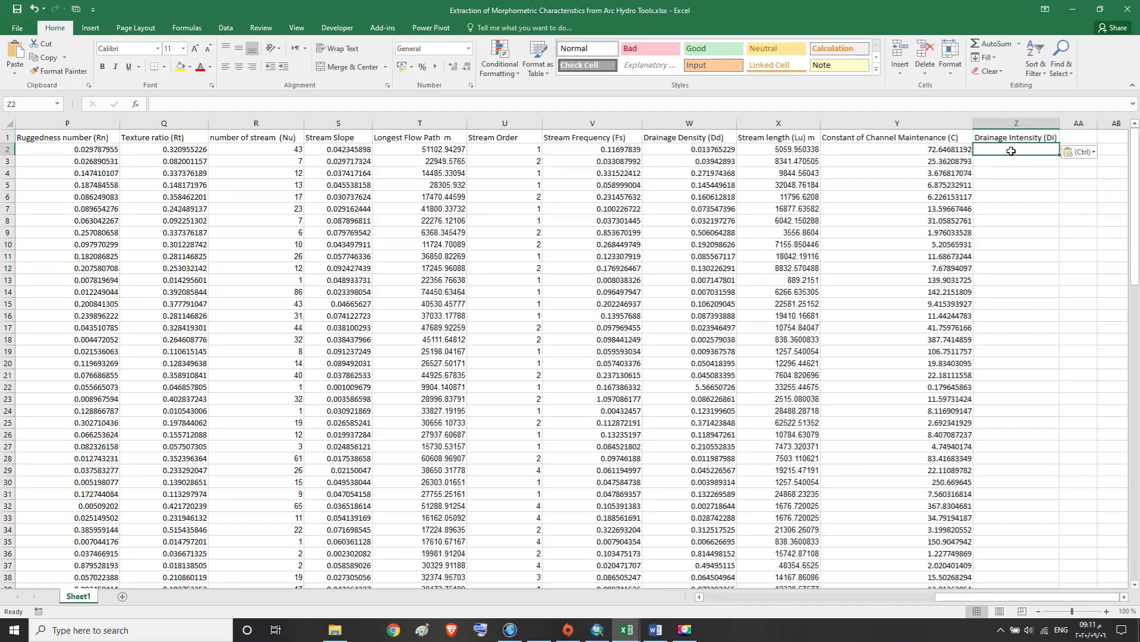
{"action": "type", "text": "="}
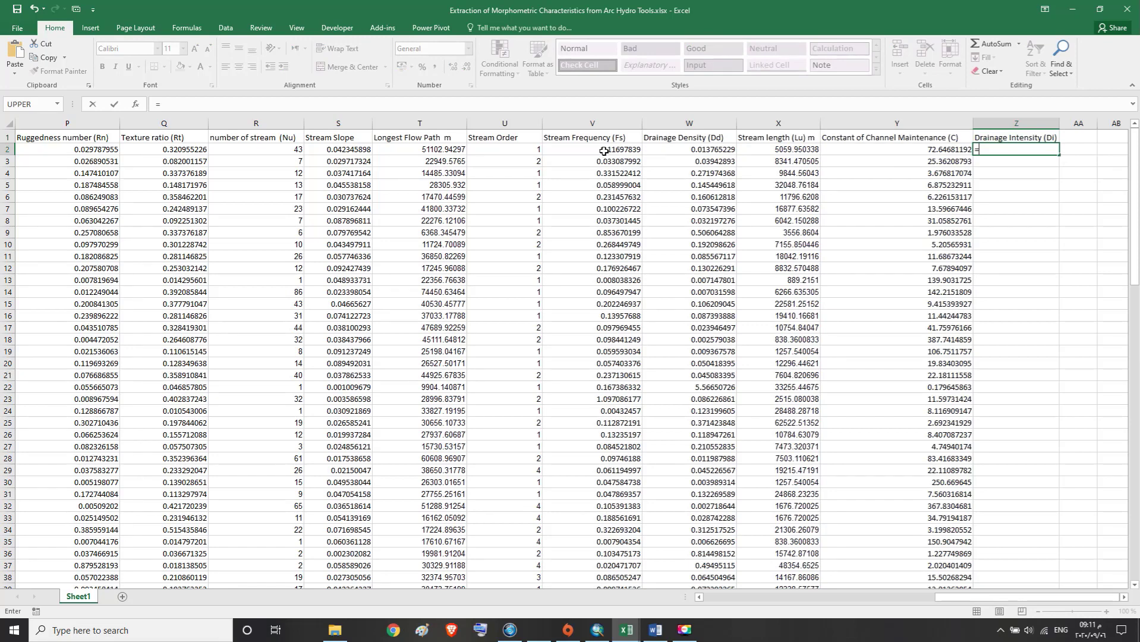
{"action": "left_click", "coordinate": [604, 151]}
{"action": "type", "text": "/"}
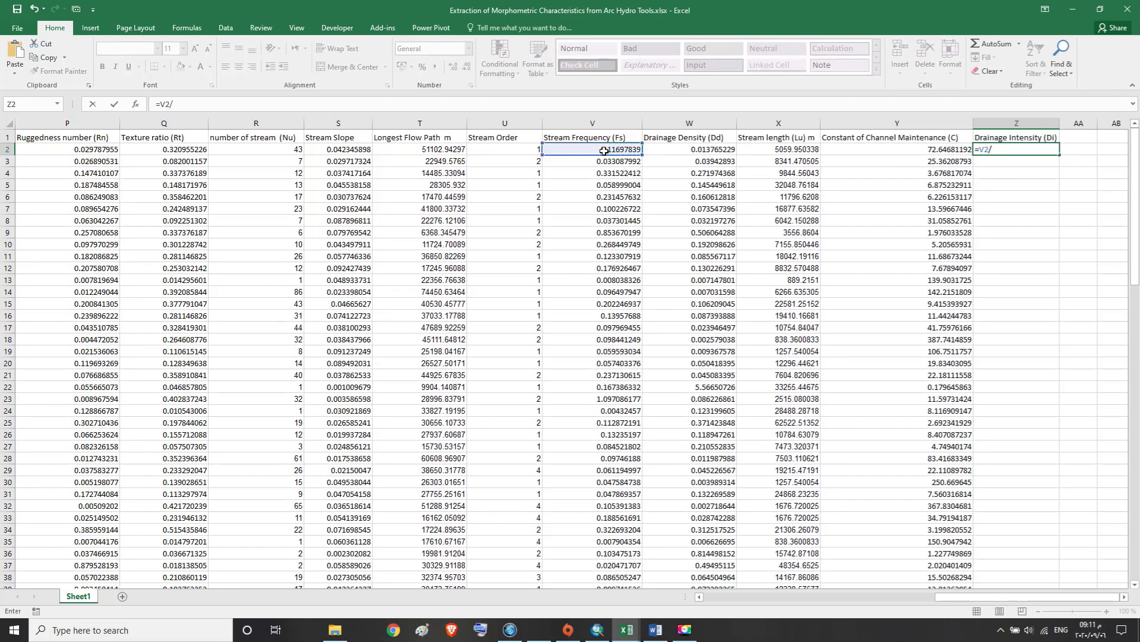
{"action": "left_click", "coordinate": [689, 150]}
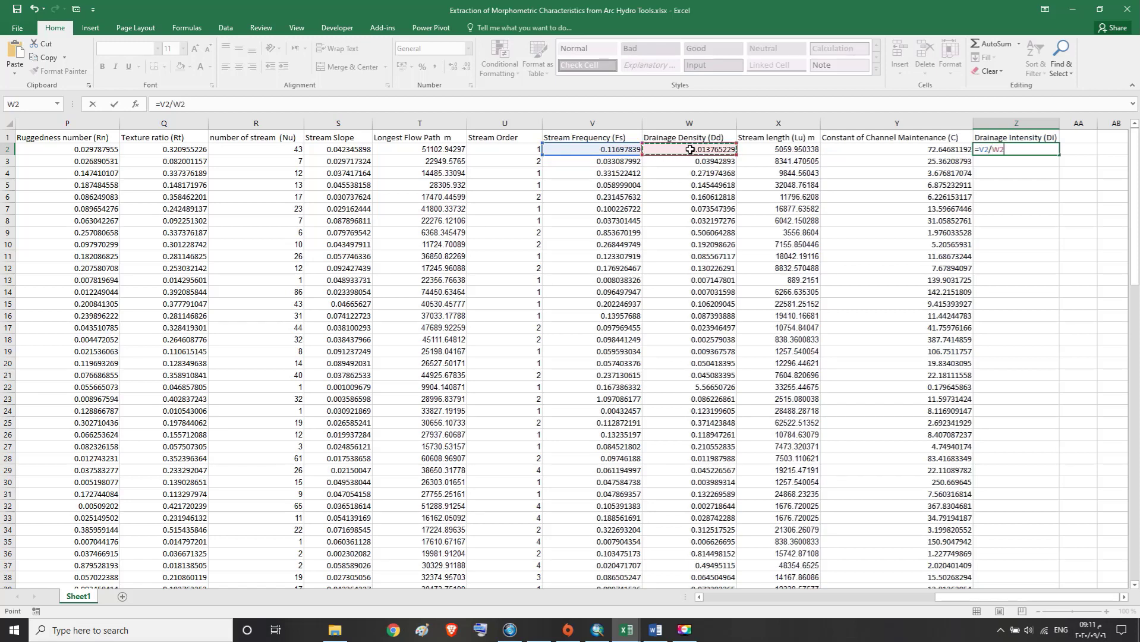
{"action": "key", "text": "Return"}
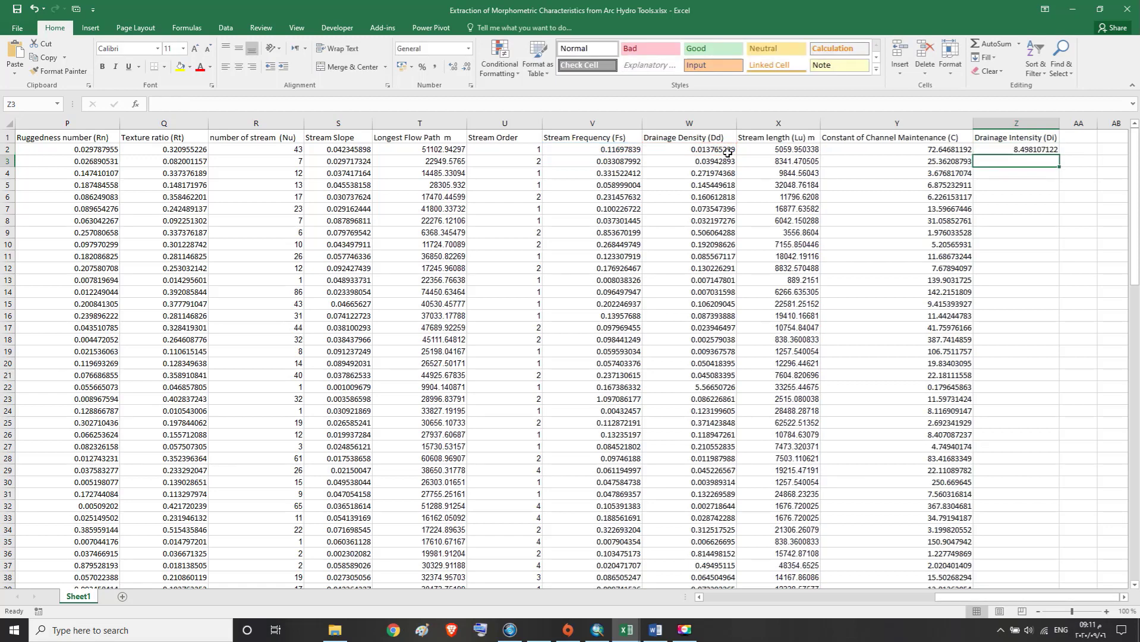
Fill the Drainage Intensity formula down column Z to row 109 and verify Z109
{"action": "left_click", "coordinate": [1022, 151]}
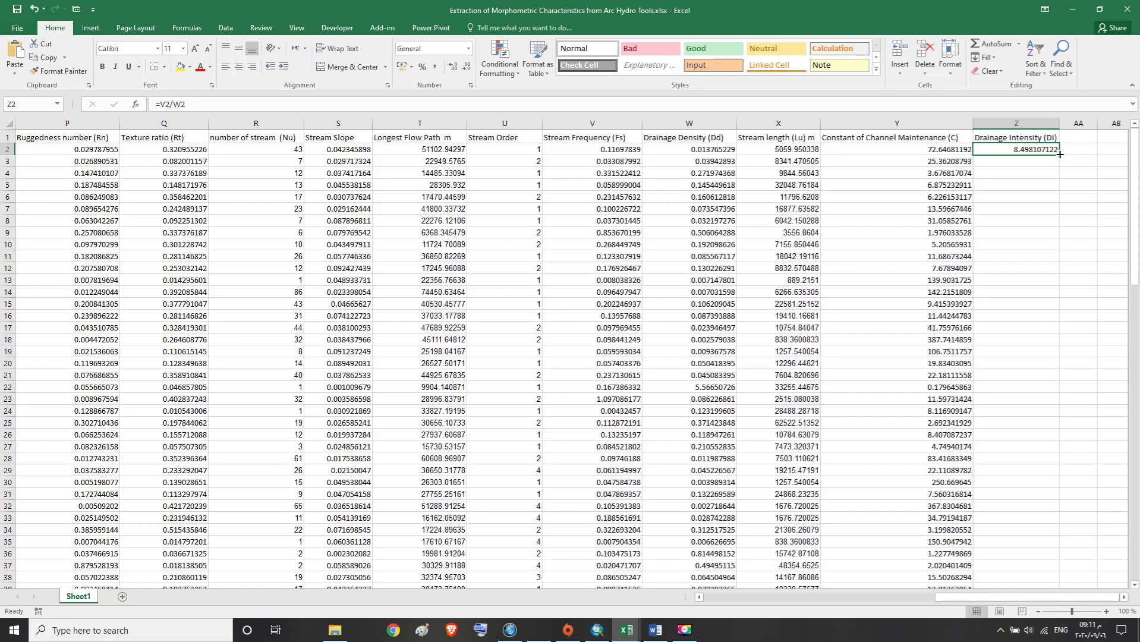
{"action": "double_click", "coordinate": [1059, 154]}
{"action": "mouse_move", "coordinate": [1134, 178]}
{"action": "left_mouse_down"}
{"action": "mouse_move", "coordinate": [1134, 225]}
{"action": "mouse_move", "coordinate": [1134, 161]}
{"action": "mouse_move", "coordinate": [1134, 469]}
{"action": "left_mouse_up"}
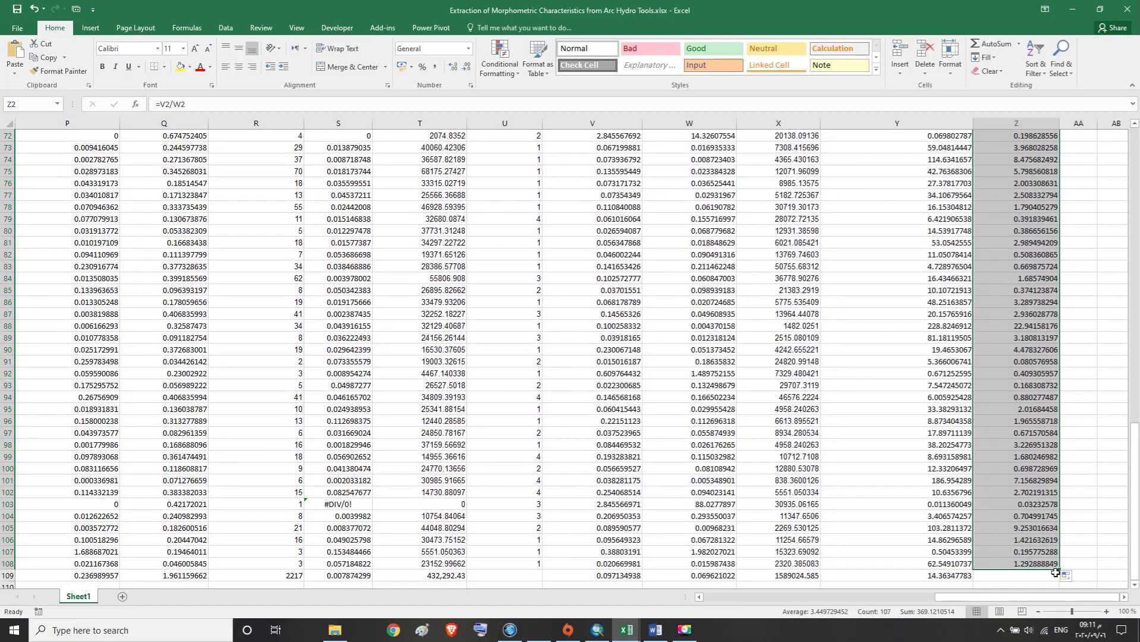
{"action": "left_click_drag", "start_coordinate": [1056, 571], "coordinate": [1058, 578]}
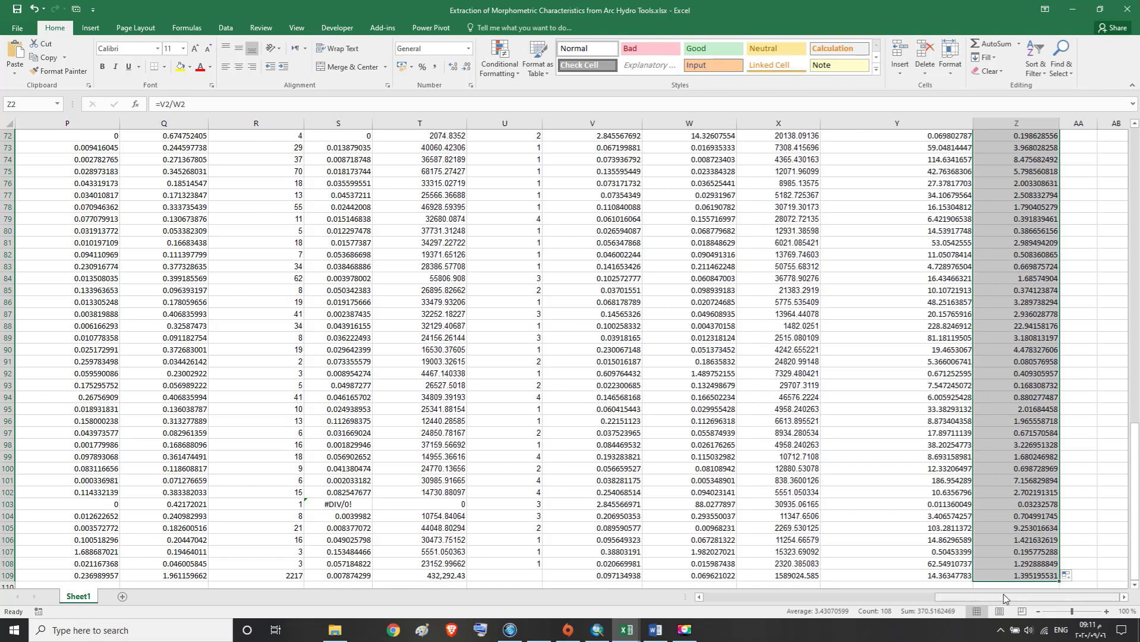
{"action": "left_click", "coordinate": [1081, 562]}
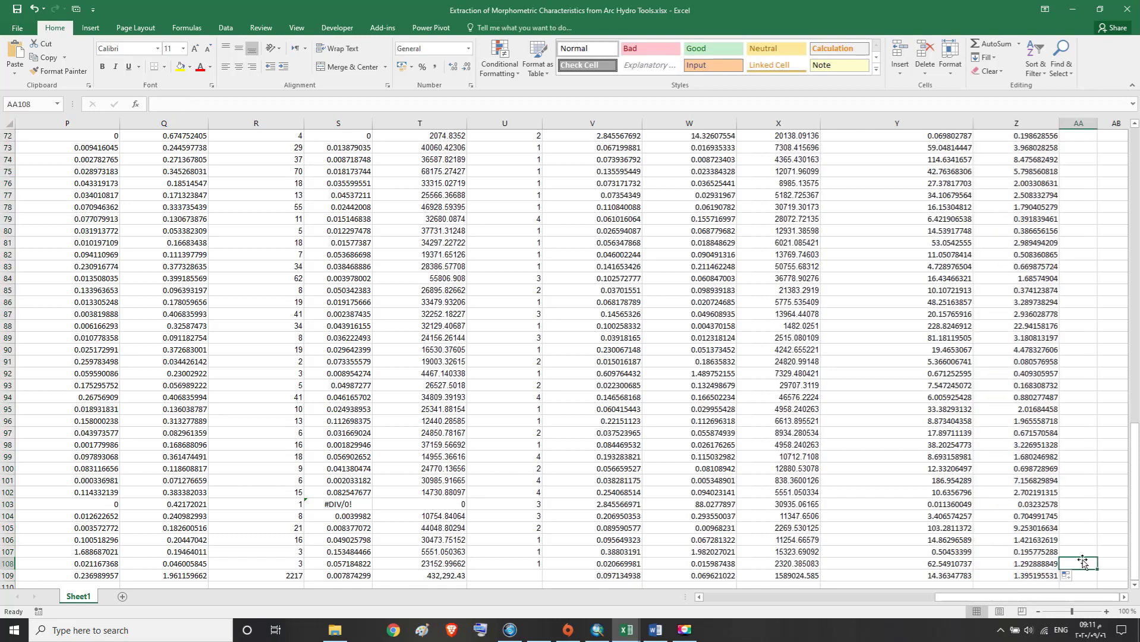
{"action": "left_click", "coordinate": [1044, 575]}
{"action": "left_click_drag", "start_coordinate": [1135, 472], "coordinate": [1135, 176]}
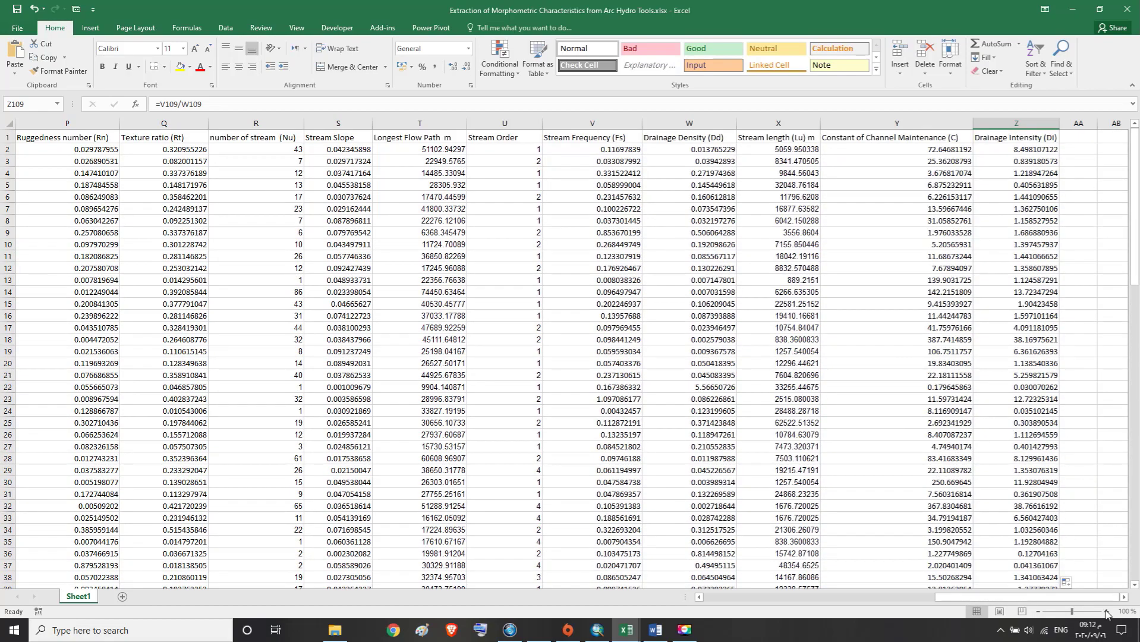
{"action": "left_click", "coordinate": [1123, 597]}
{"action": "left_click", "coordinate": [1123, 597]}
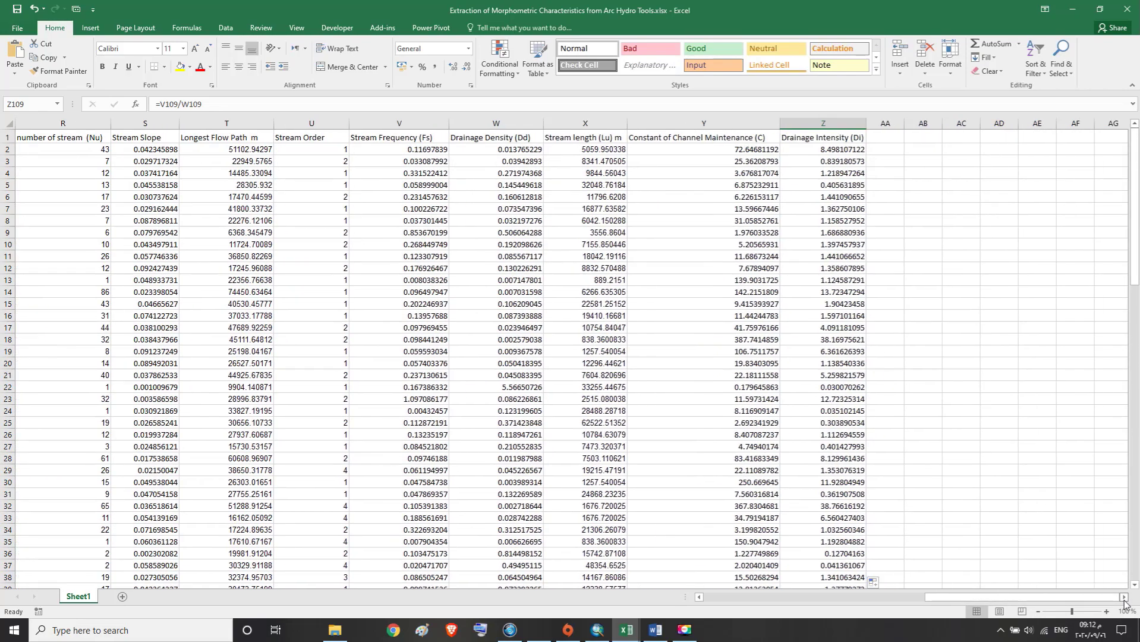
{"action": "left_click", "coordinate": [1123, 597]}
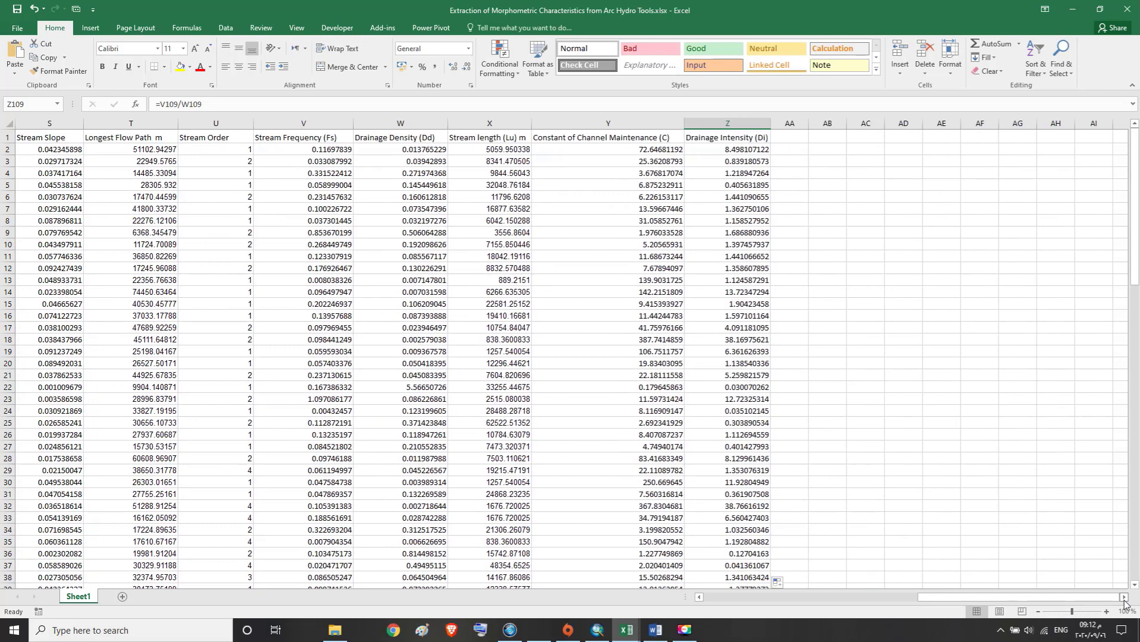
{"action": "left_click", "coordinate": [798, 140]}
{"action": "left_click", "coordinate": [757, 138]}
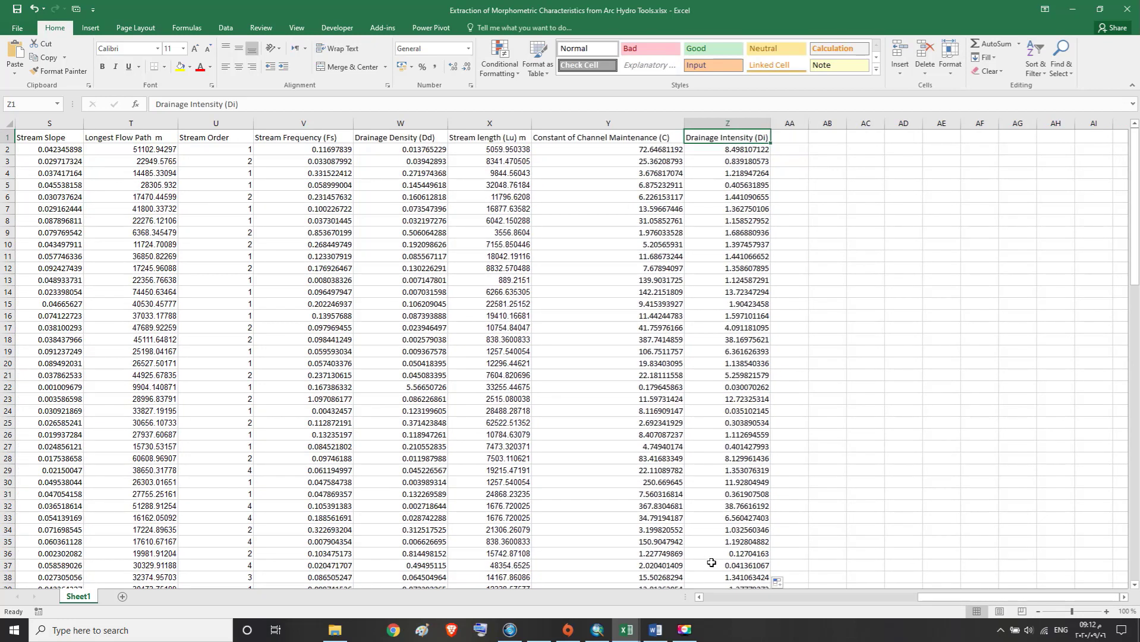
{"action": "left_click", "coordinate": [655, 629]}
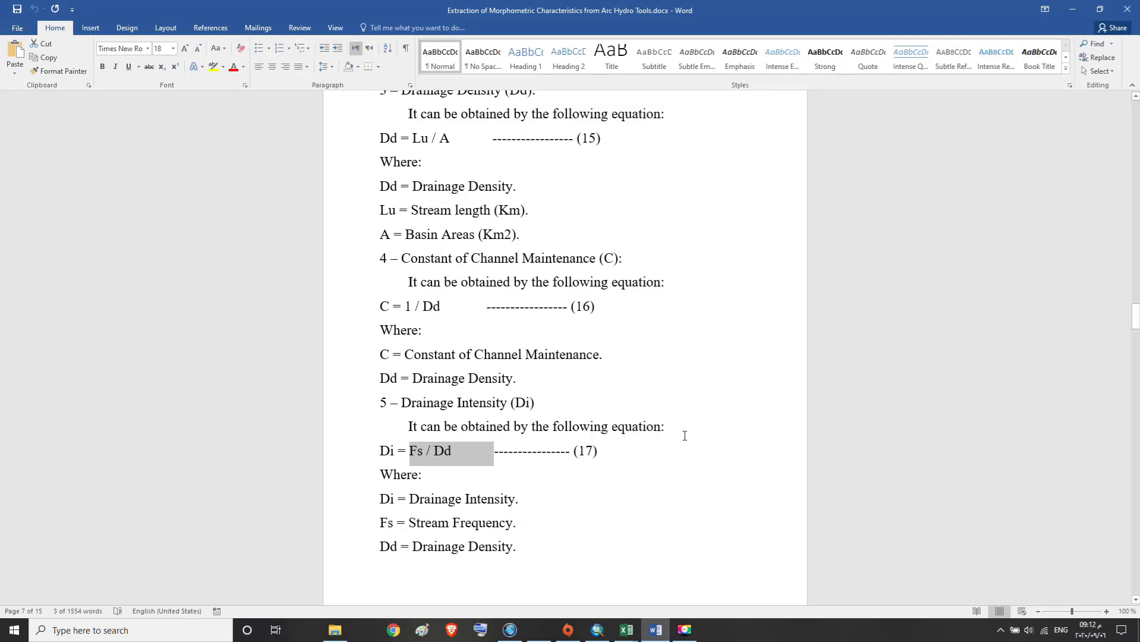
Scroll the Word report to section 6 and select the 'Infiltration Number (If)' heading
{"action": "scroll", "coordinate": [686, 434], "scroll_direction": "down", "scroll_amount": 1}
{"action": "scroll", "coordinate": [687, 435], "scroll_direction": "down", "scroll_amount": 1}
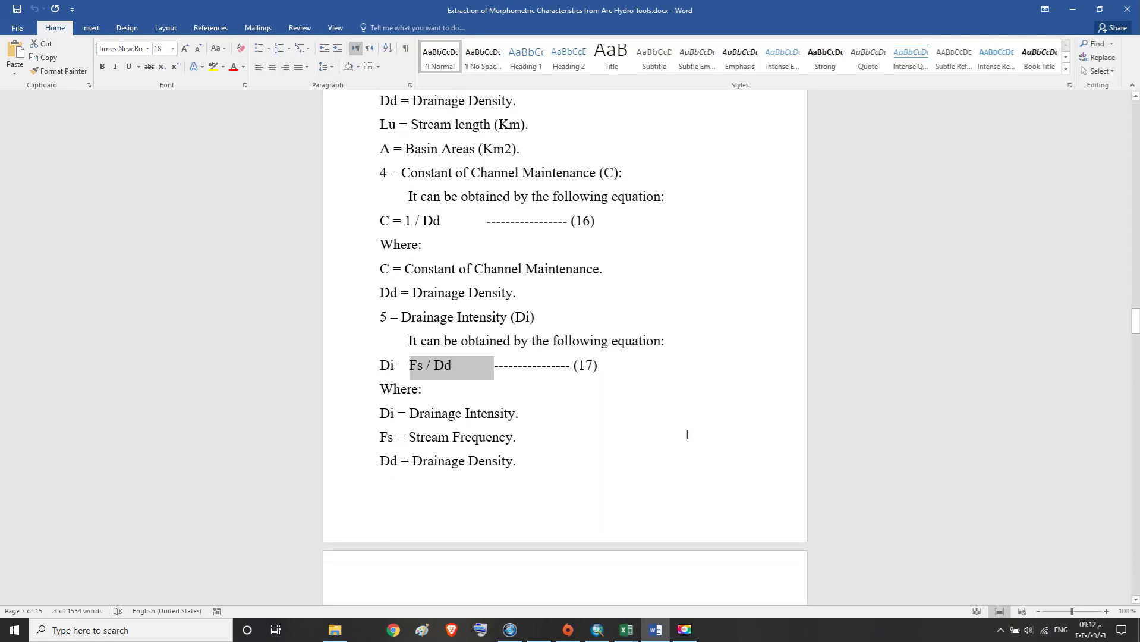
{"action": "scroll", "coordinate": [687, 434], "scroll_direction": "down", "scroll_amount": 1}
{"action": "scroll", "coordinate": [687, 434], "scroll_direction": "down", "scroll_amount": 1}
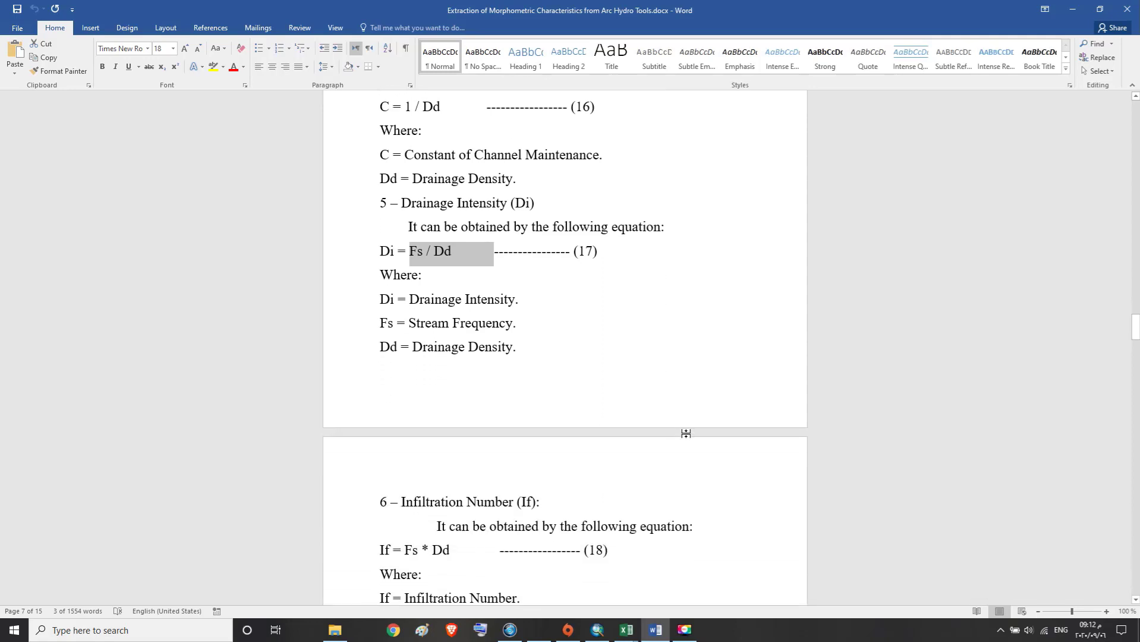
{"action": "scroll", "coordinate": [687, 434], "scroll_direction": "down", "scroll_amount": 1}
{"action": "scroll", "coordinate": [687, 434], "scroll_direction": "down", "scroll_amount": 1}
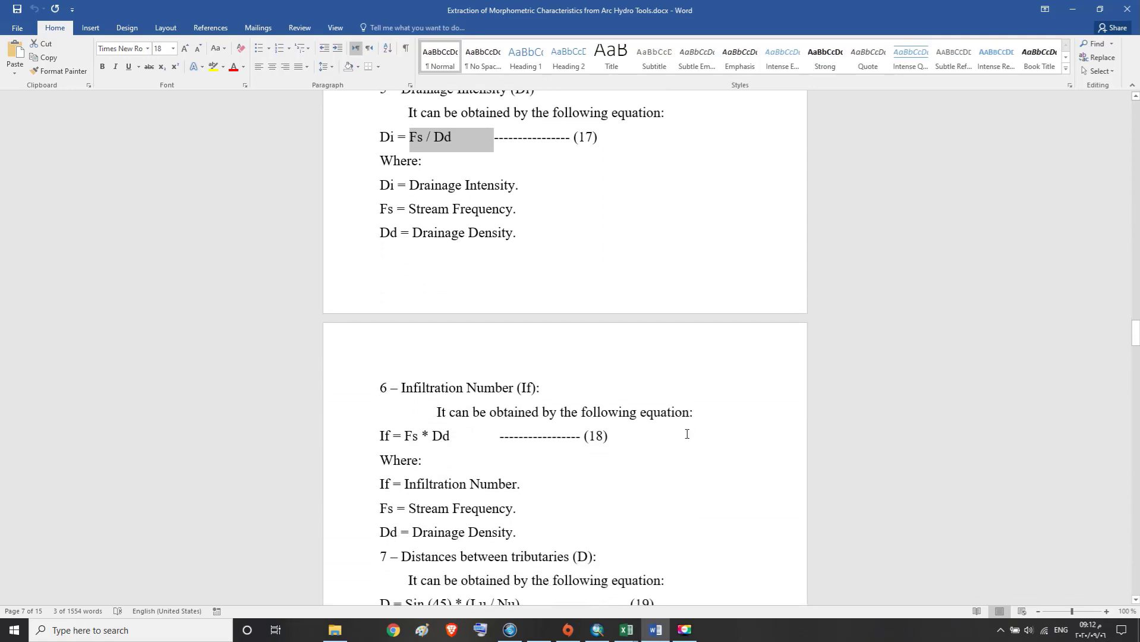
{"action": "scroll", "coordinate": [687, 434], "scroll_direction": "down", "scroll_amount": 1}
{"action": "scroll", "coordinate": [687, 434], "scroll_direction": "down", "scroll_amount": 1}
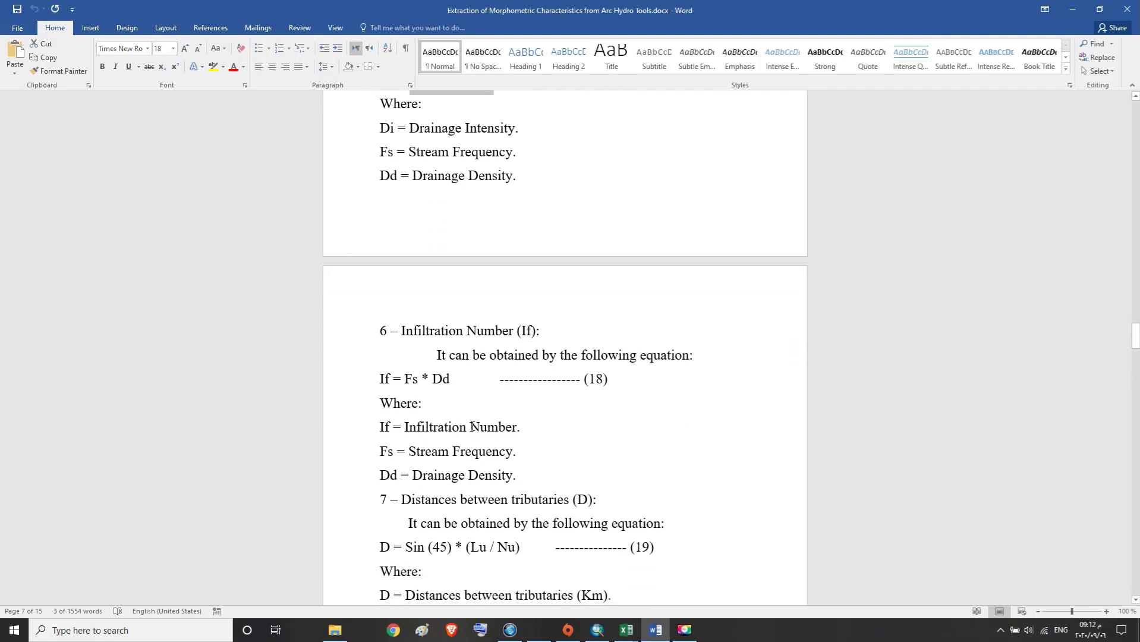
{"action": "left_click_drag", "start_coordinate": [376, 326], "coordinate": [542, 326]}
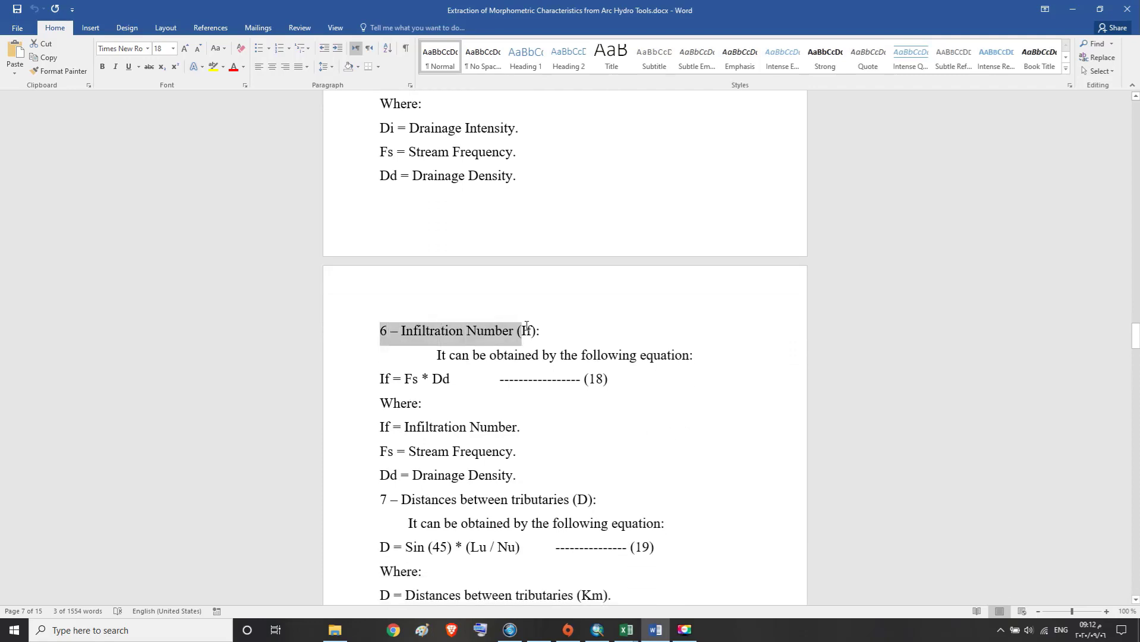
{"action": "left_click_drag", "start_coordinate": [401, 331], "coordinate": [536, 328]}
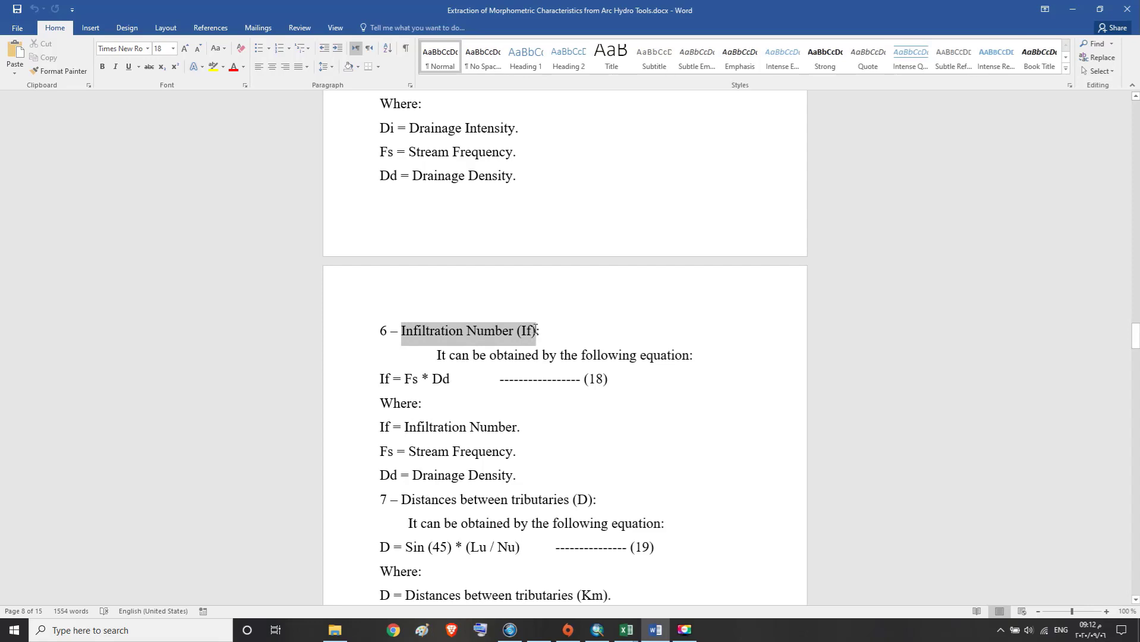
Copy the 'Infiltration Number (If)' title and return to Excel with AA1 selected
{"action": "right_click", "coordinate": [486, 336]}
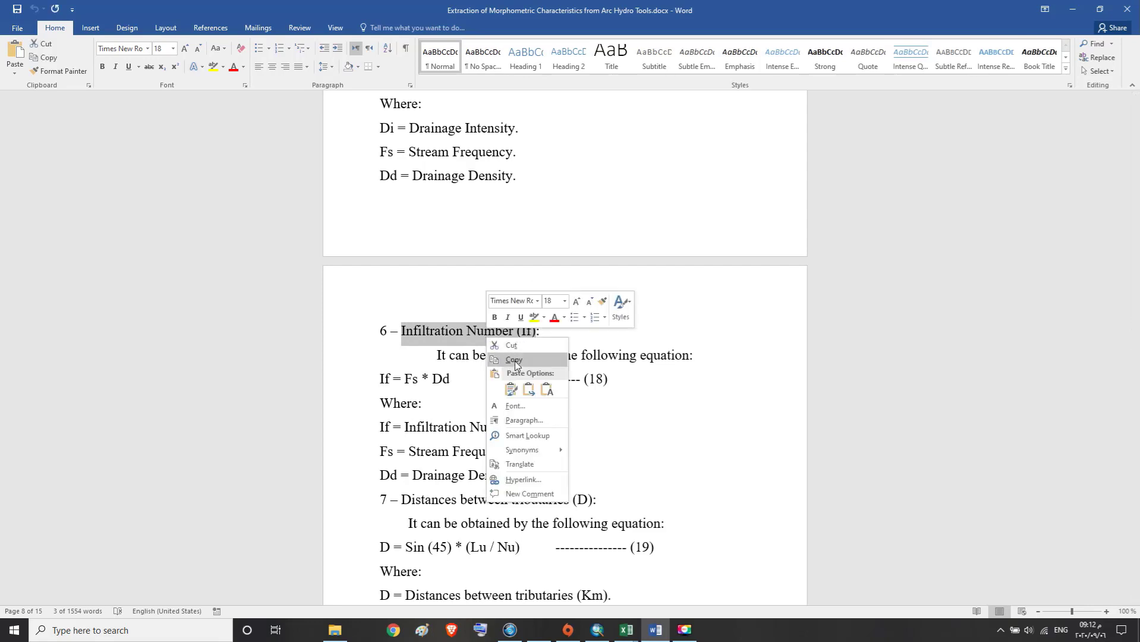
{"action": "left_click", "coordinate": [514, 360]}
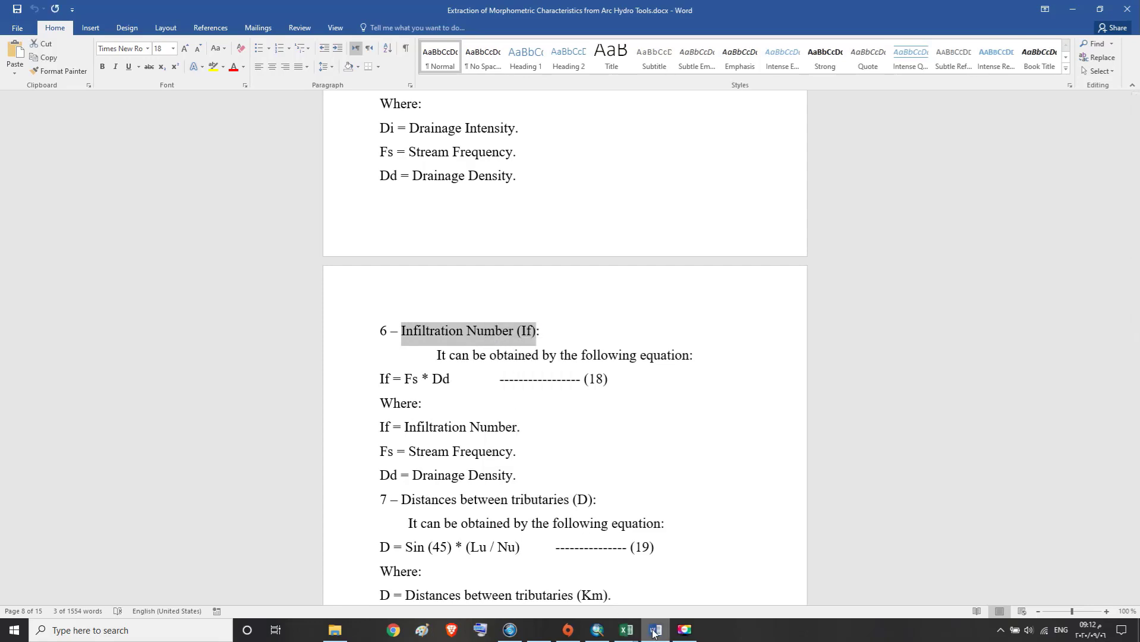
{"action": "left_click", "coordinate": [626, 630]}
{"action": "left_click", "coordinate": [801, 138]}
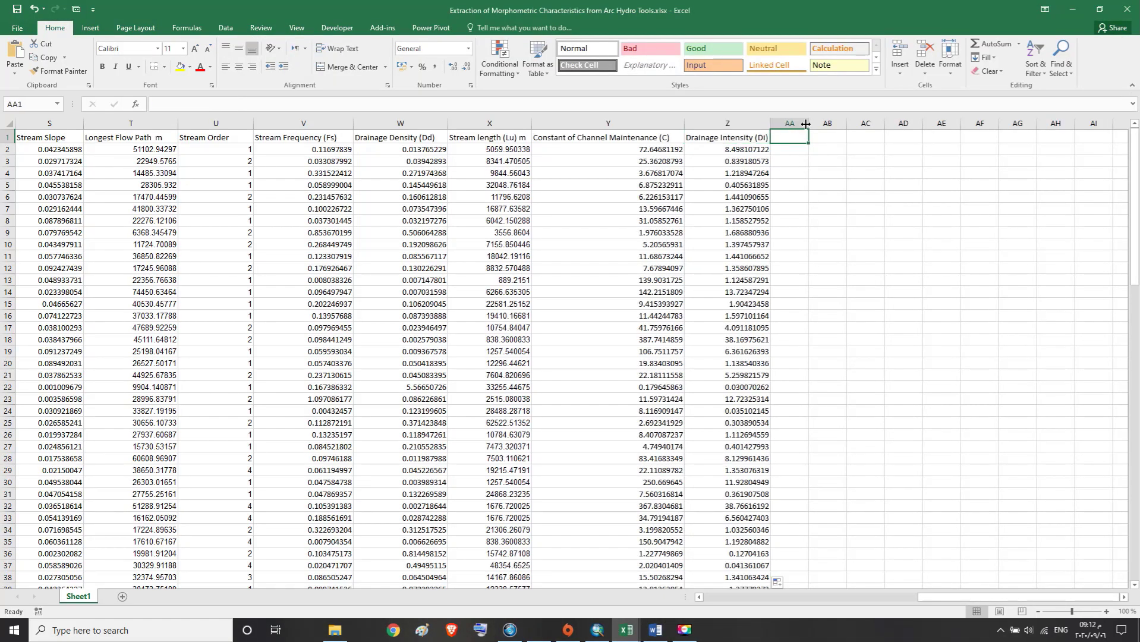
Widen column AA and paste 'Infiltration Number (If)' into AA1 as its heading
{"action": "left_click_drag", "start_coordinate": [805, 123], "coordinate": [849, 129]}
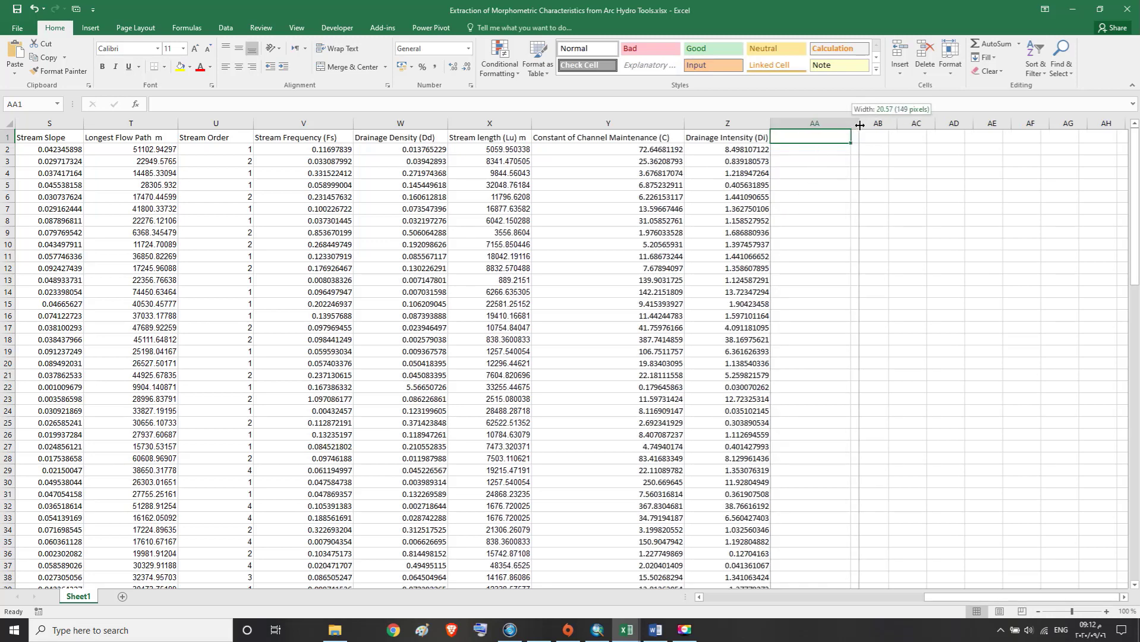
{"action": "left_click_drag", "start_coordinate": [853, 123], "coordinate": [862, 123]}
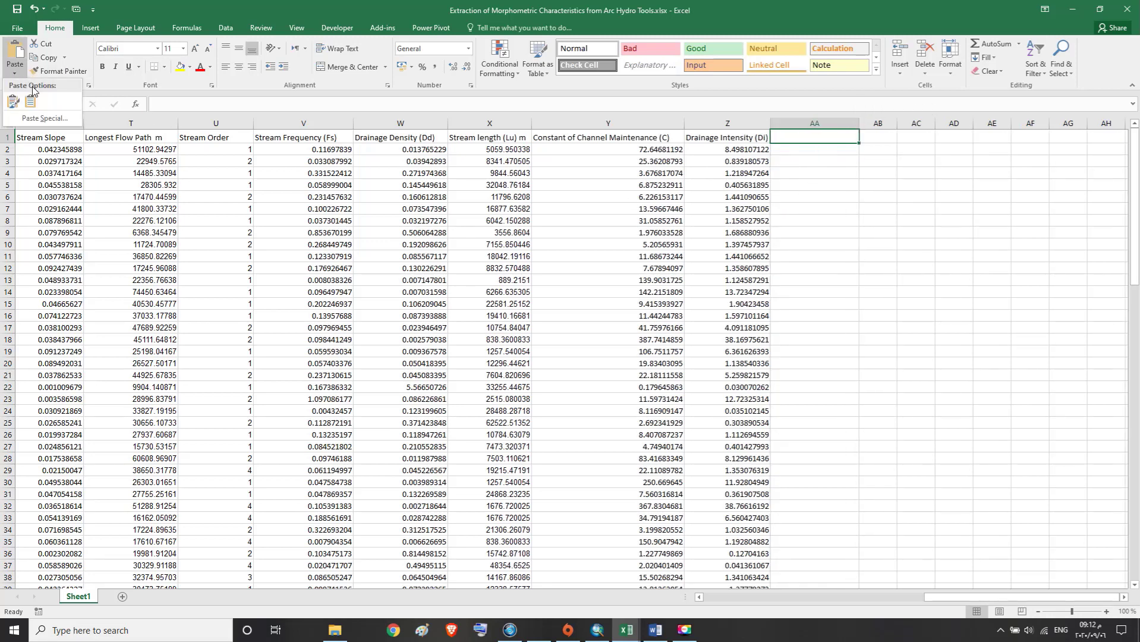
{"action": "left_click", "coordinate": [14, 59]}
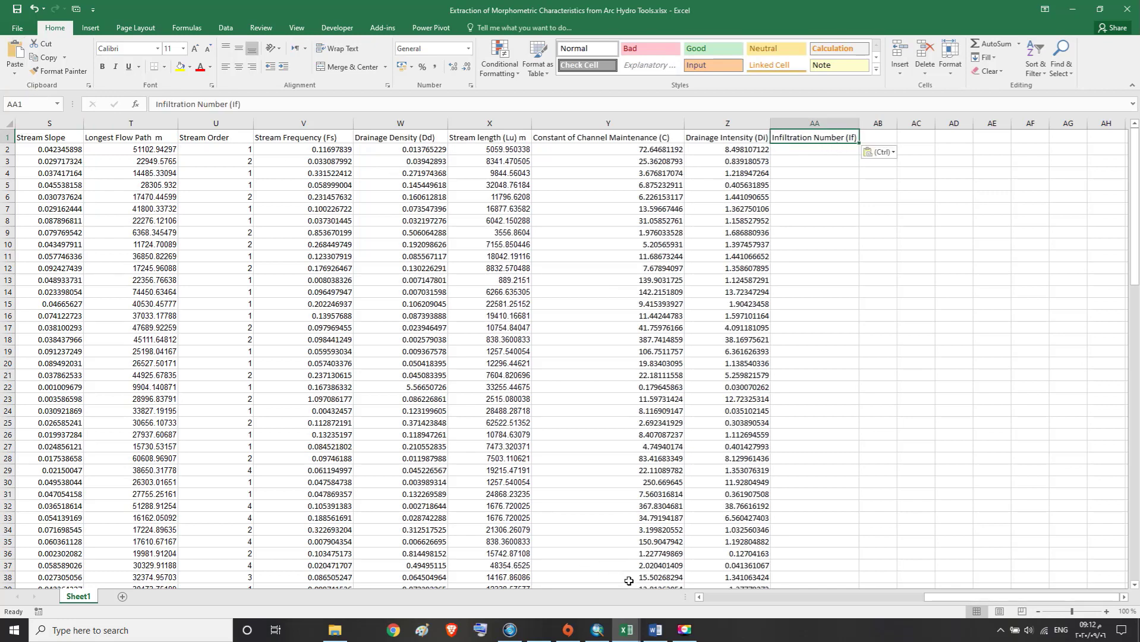
{"action": "left_click", "coordinate": [652, 632]}
Review the If = Fs * Dd equation and its If, Fs and Dd definitions, then return to Excel
{"action": "left_click_drag", "start_coordinate": [429, 356], "coordinate": [701, 357]}
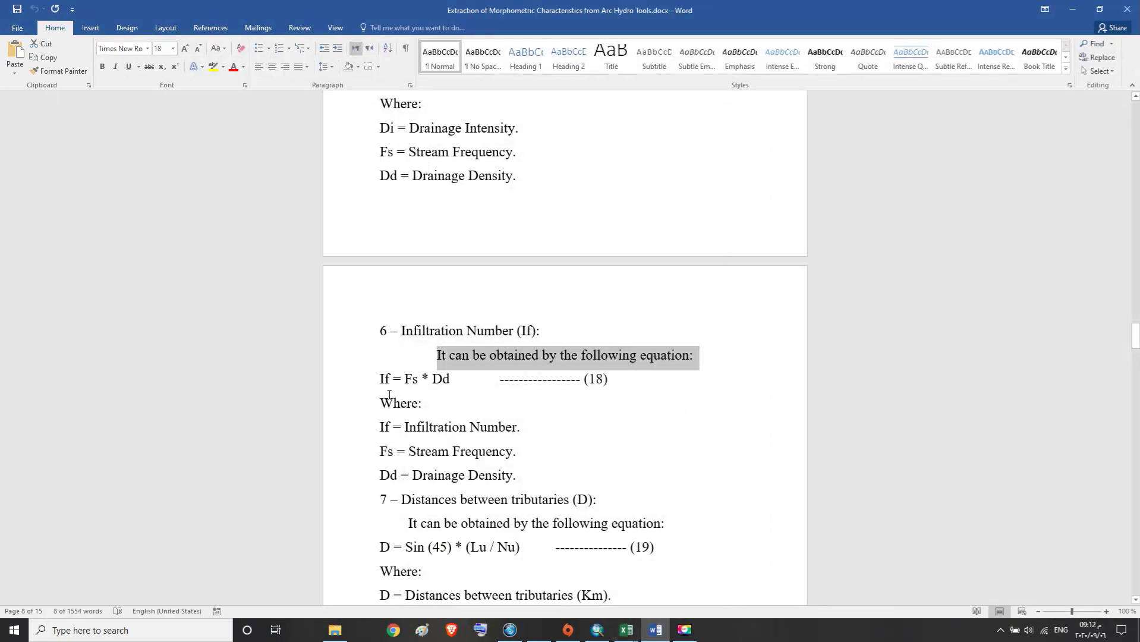
{"action": "left_click_drag", "start_coordinate": [373, 379], "coordinate": [612, 388]}
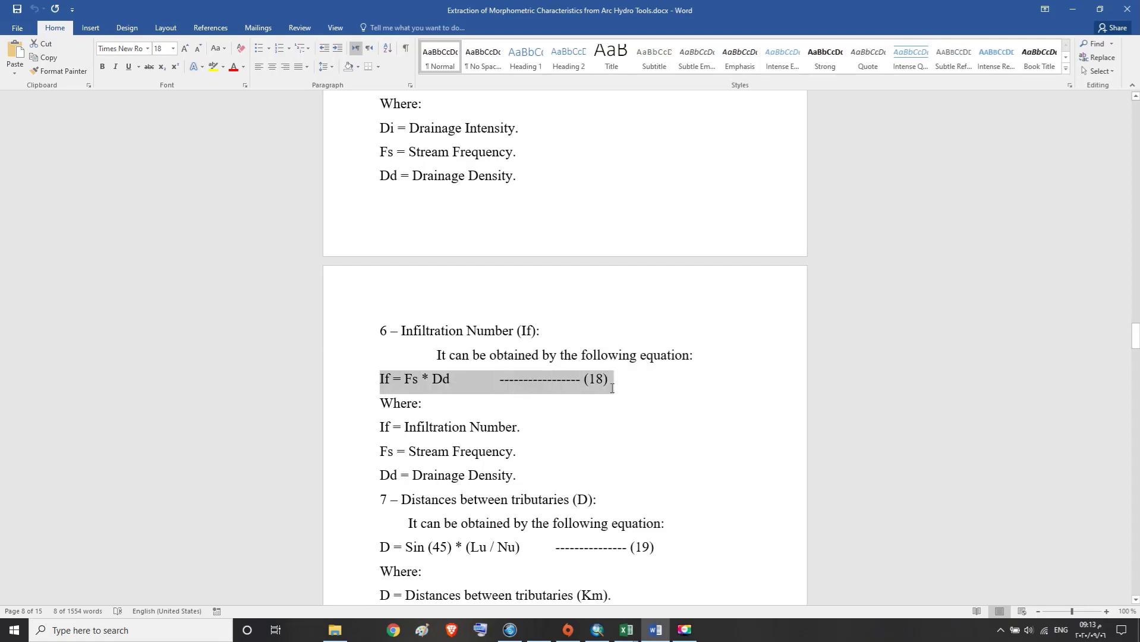
{"action": "left_click_drag", "start_coordinate": [375, 404], "coordinate": [450, 401]}
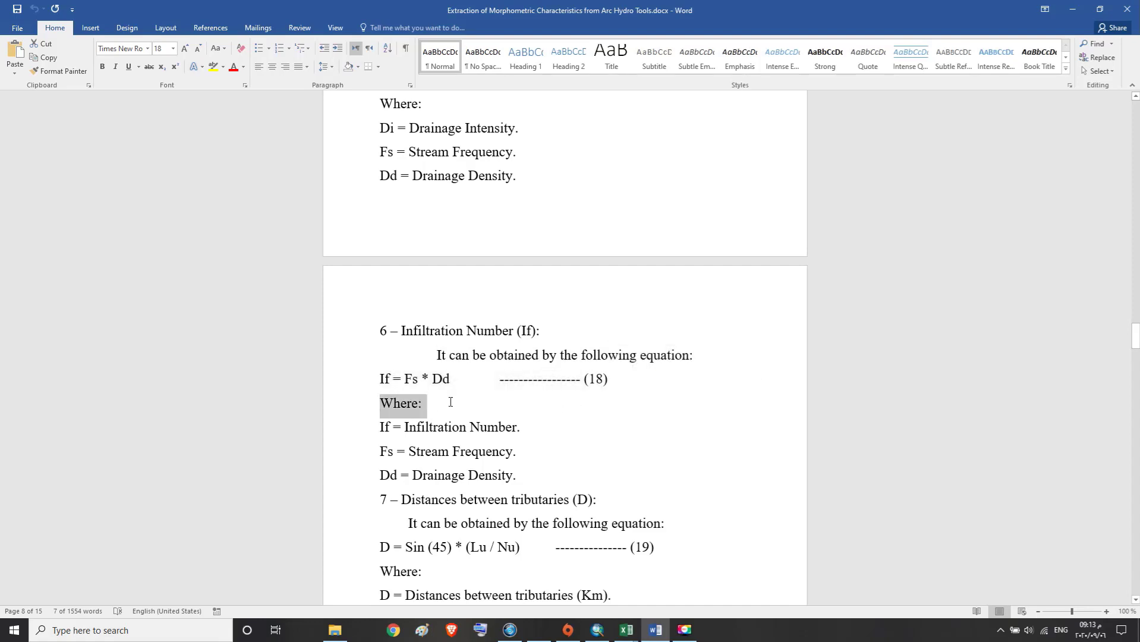
{"action": "left_click_drag", "start_coordinate": [376, 427], "coordinate": [530, 424]}
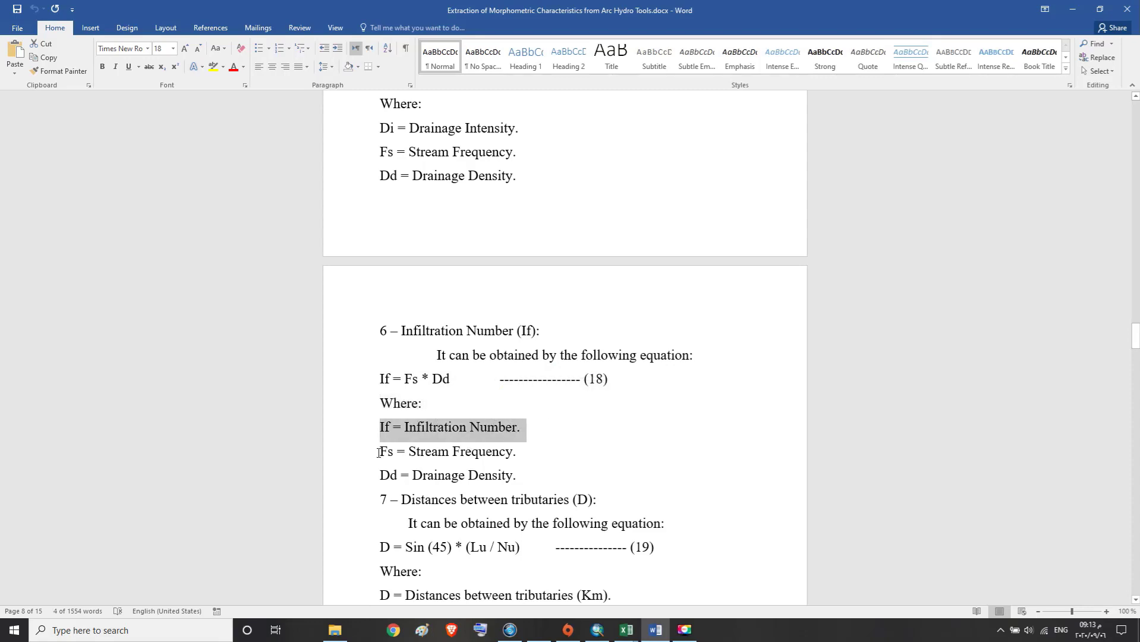
{"action": "left_click_drag", "start_coordinate": [379, 453], "coordinate": [524, 450]}
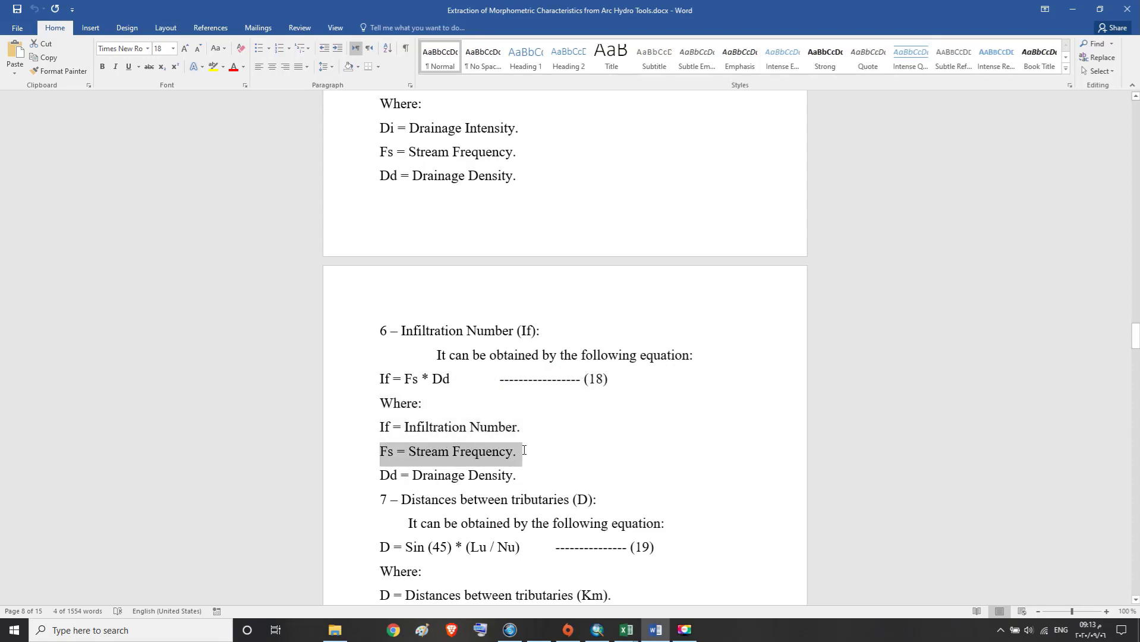
{"action": "left_click_drag", "start_coordinate": [379, 476], "coordinate": [518, 473]}
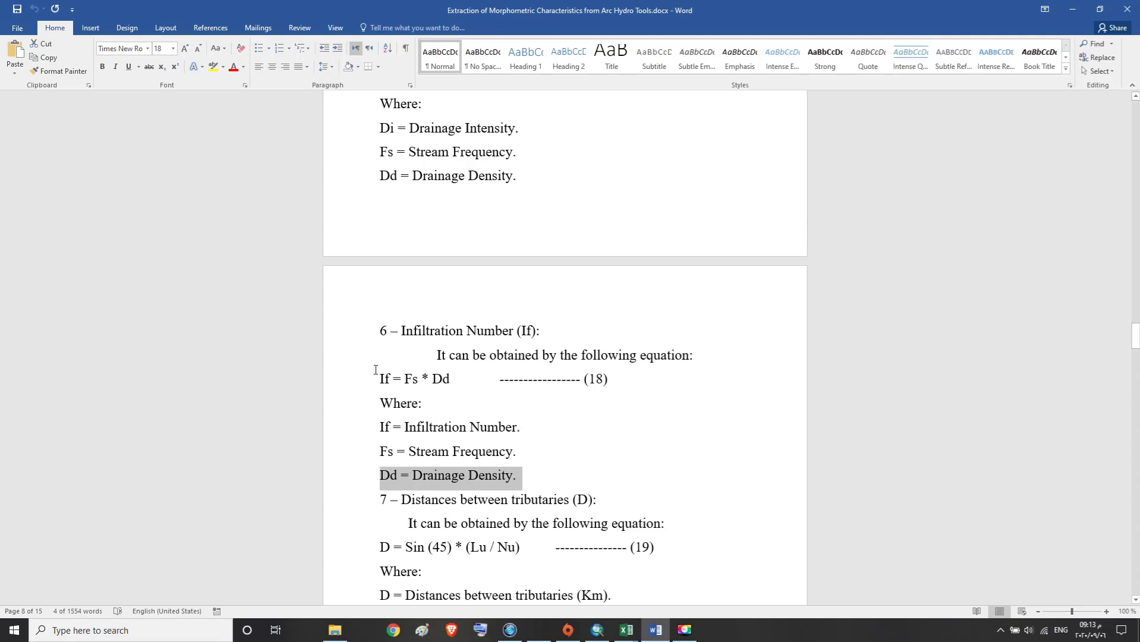
{"action": "left_click_drag", "start_coordinate": [381, 378], "coordinate": [448, 374]}
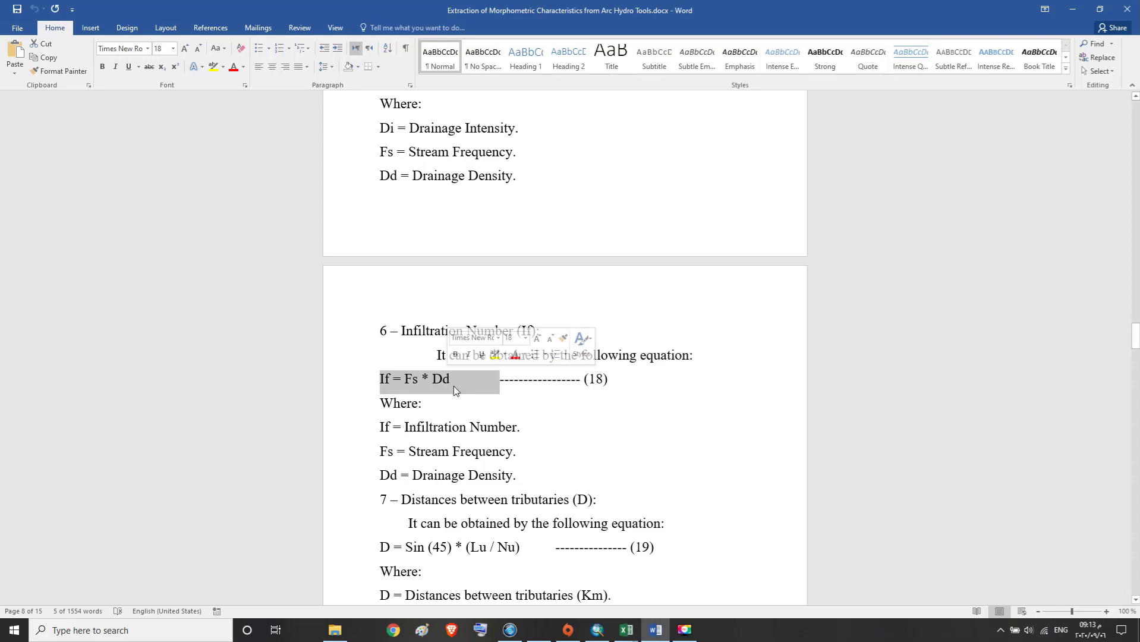
{"action": "left_click", "coordinate": [656, 629]}
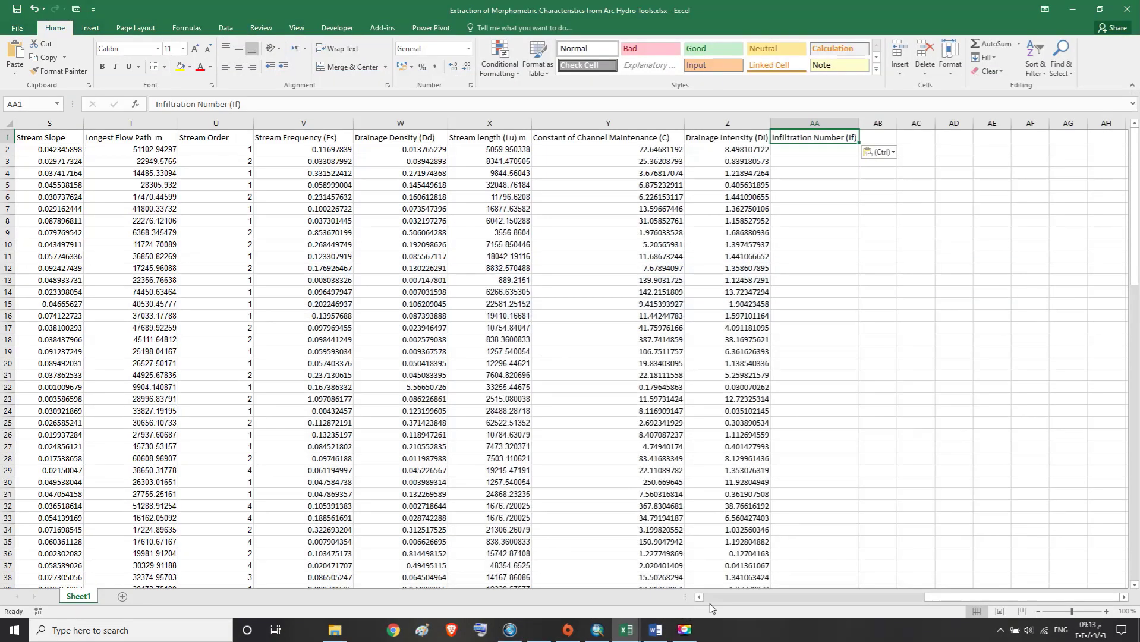
Enter =V2*W2 in AA2, giving an Infiltration Number of 0.001610234
{"action": "left_click", "coordinate": [816, 150]}
{"action": "type", "text": "="}
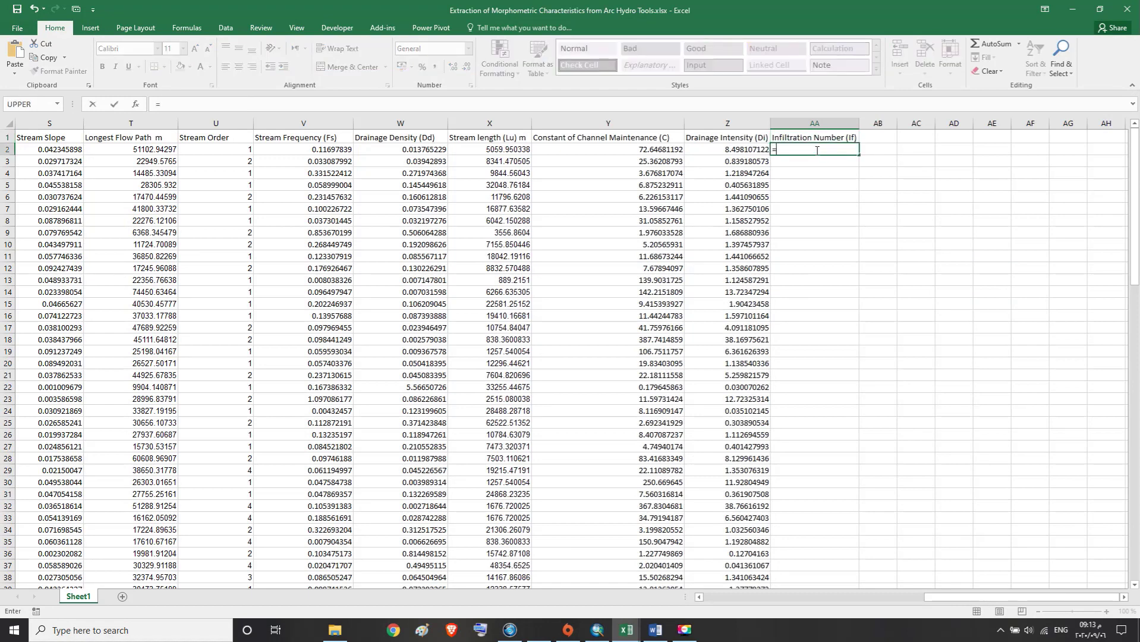
{"action": "left_click", "coordinate": [331, 150]}
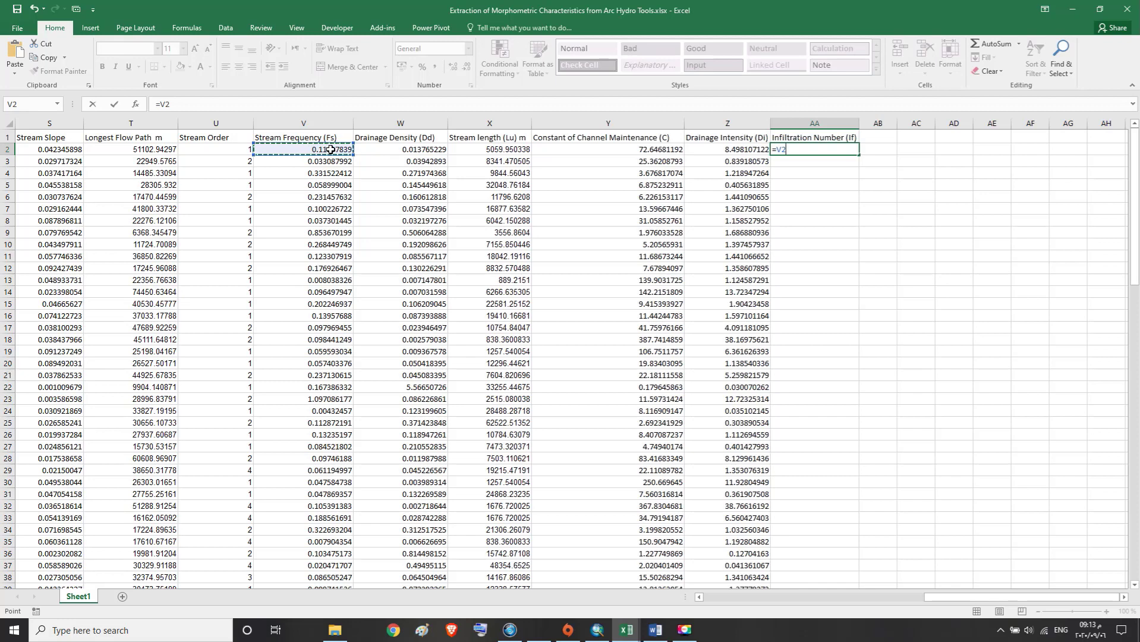
{"action": "type", "text": "*"}
{"action": "left_click", "coordinate": [404, 150]}
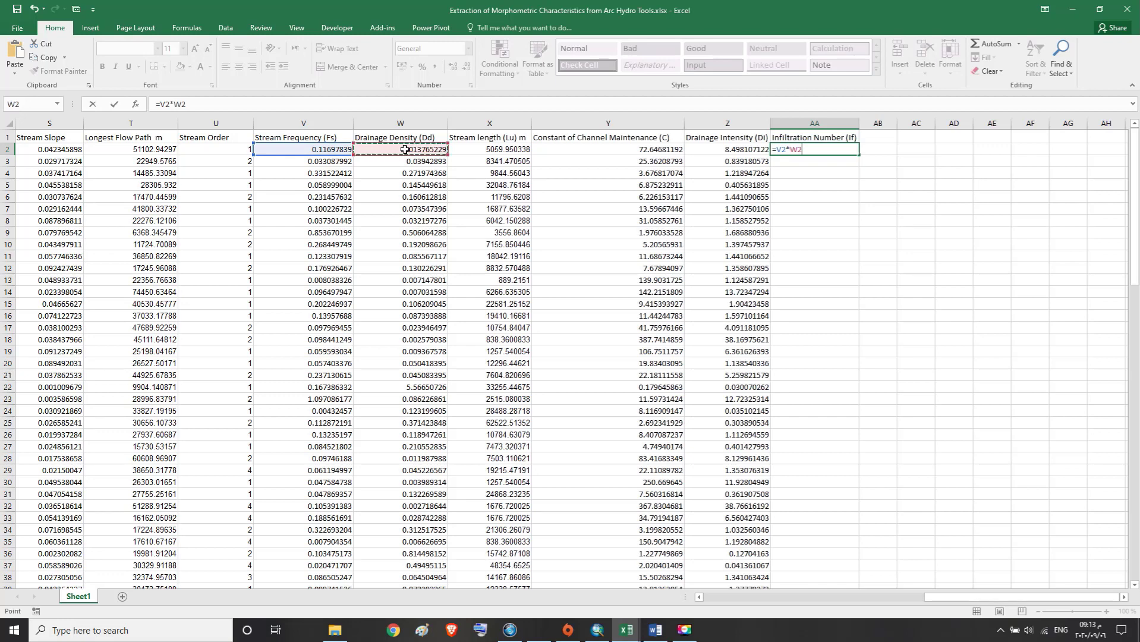
{"action": "key", "text": "Return"}
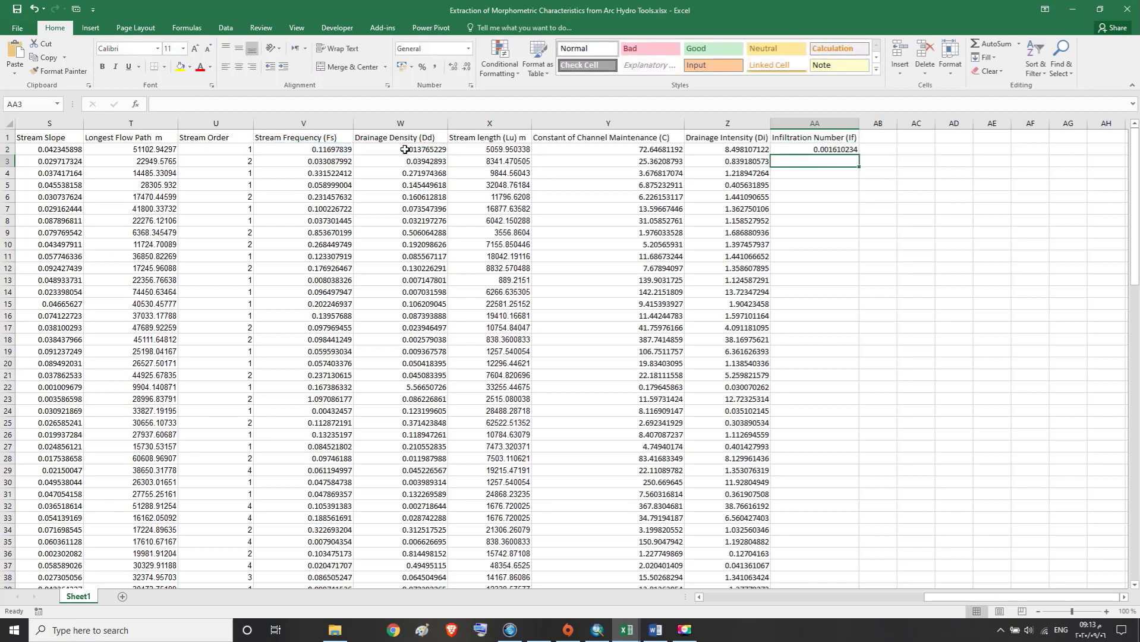
{"action": "left_click", "coordinate": [834, 148]}
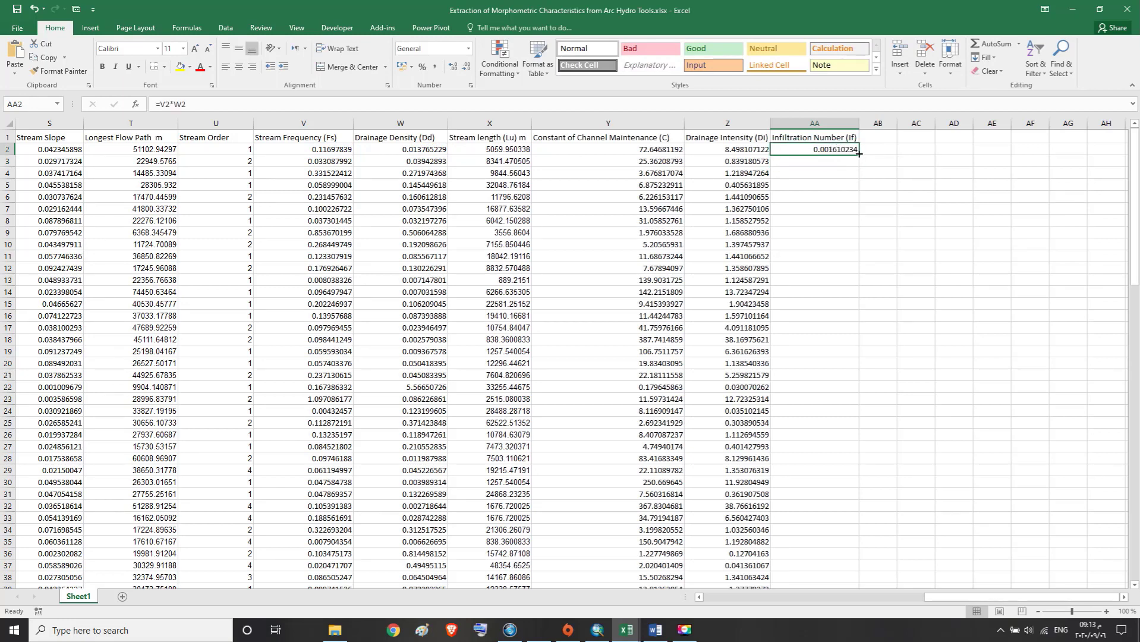
Fill the =V*W formula down column AA to row 109 and verify AA109
{"action": "double_click", "coordinate": [858, 154]}
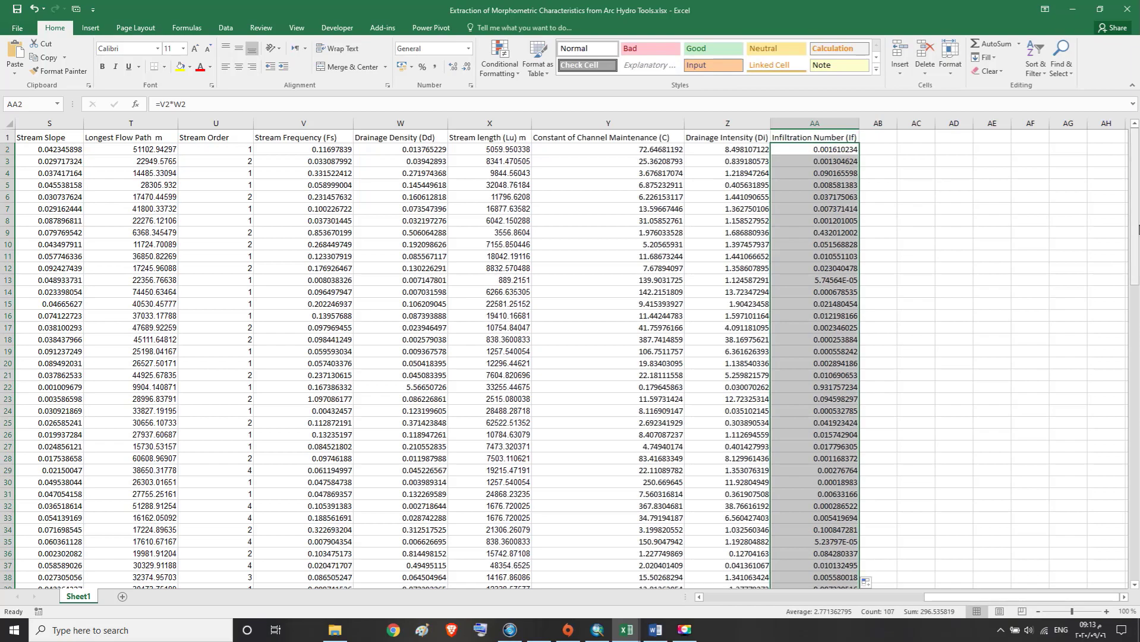
{"action": "left_click_drag", "start_coordinate": [1135, 217], "coordinate": [1131, 532]}
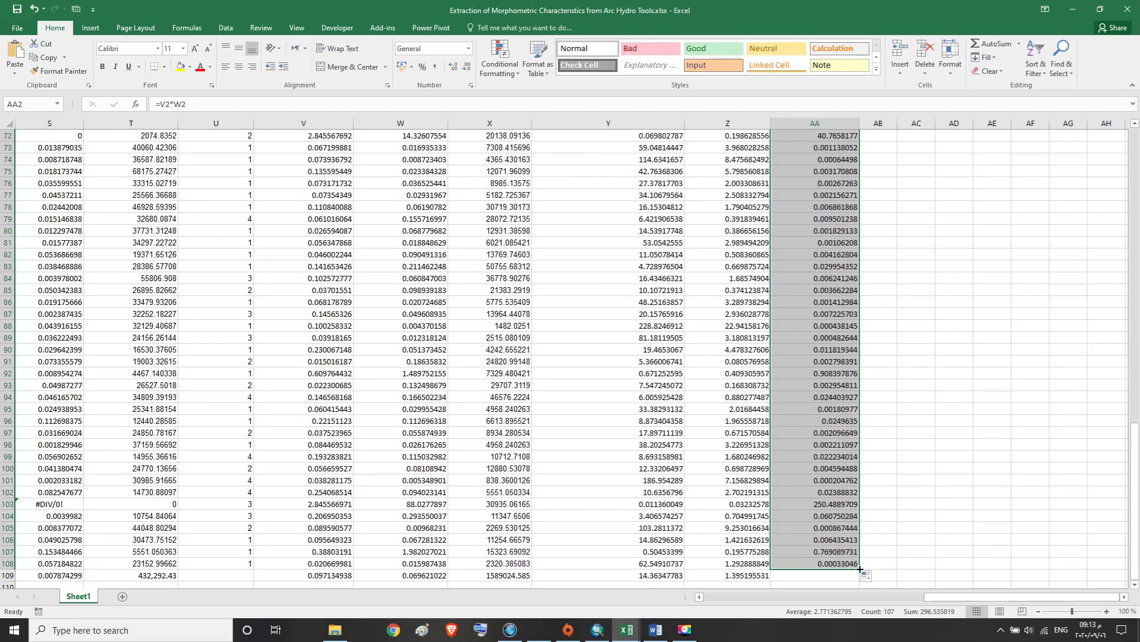
{"action": "left_click_drag", "start_coordinate": [859, 570], "coordinate": [860, 576]}
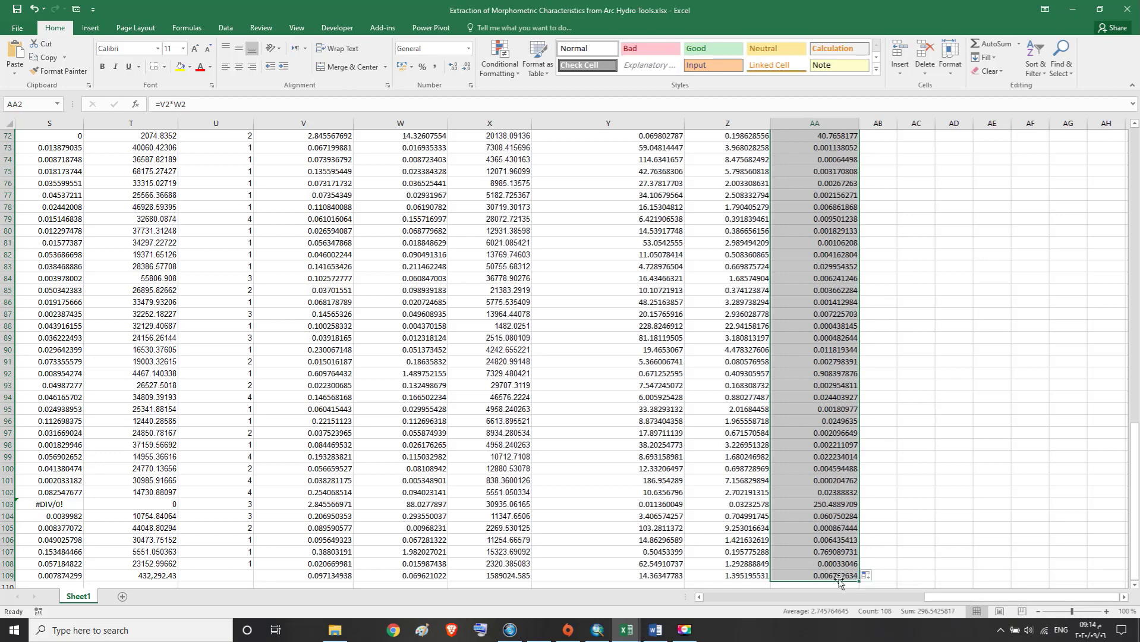
{"action": "left_click", "coordinate": [879, 565]}
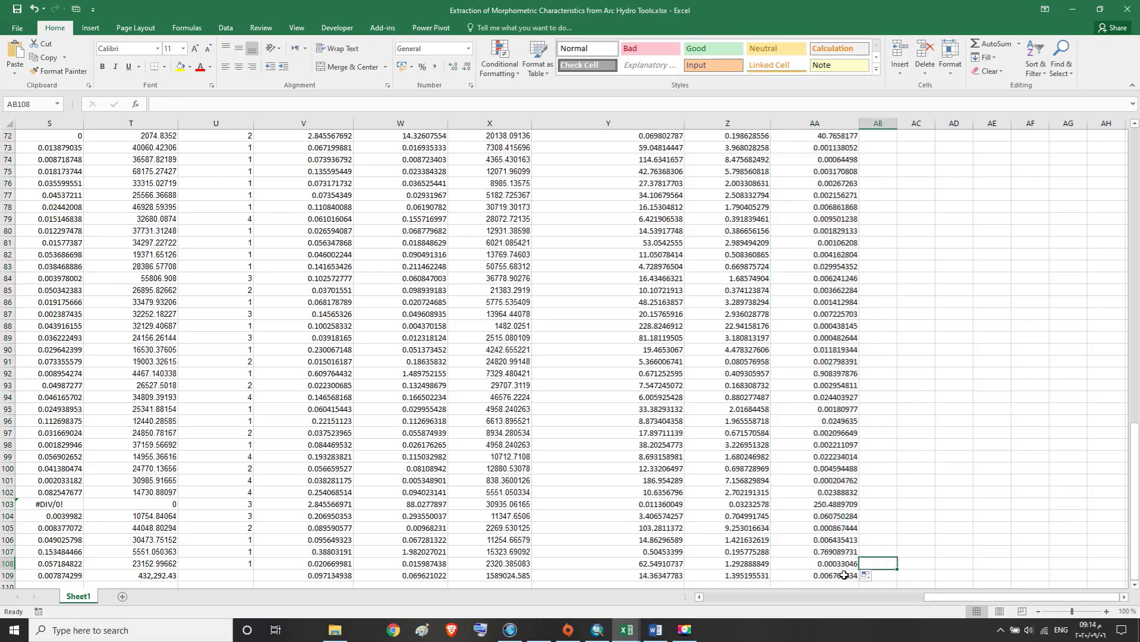
{"action": "left_click", "coordinate": [844, 575]}
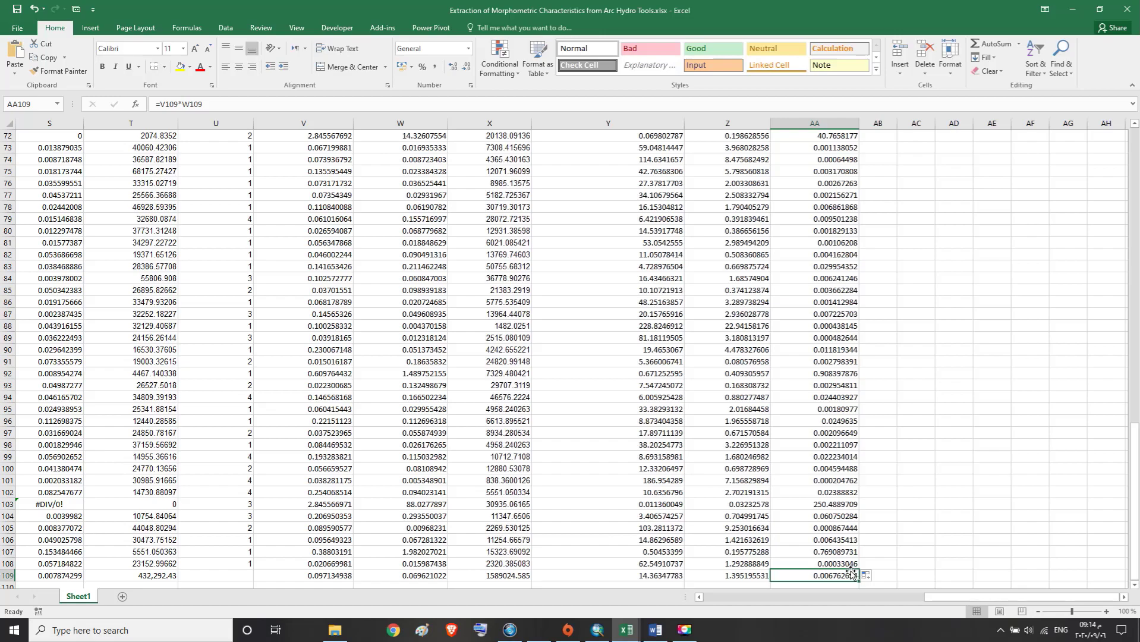
{"action": "left_click_drag", "start_coordinate": [1134, 521], "coordinate": [1134, 148]}
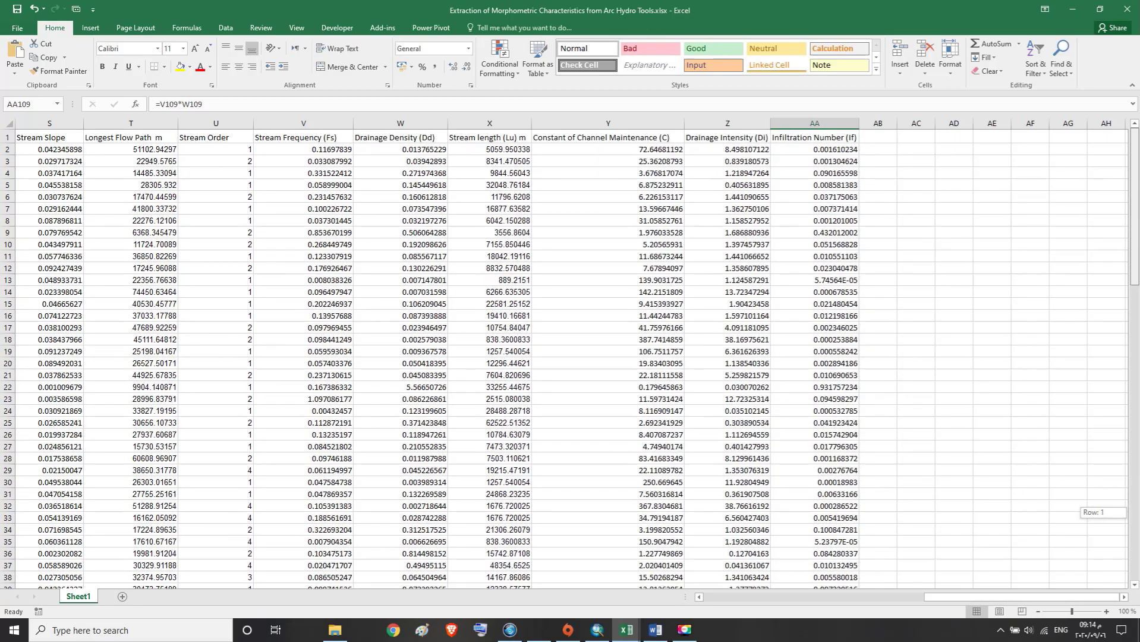
{"action": "left_click", "coordinate": [844, 139]}
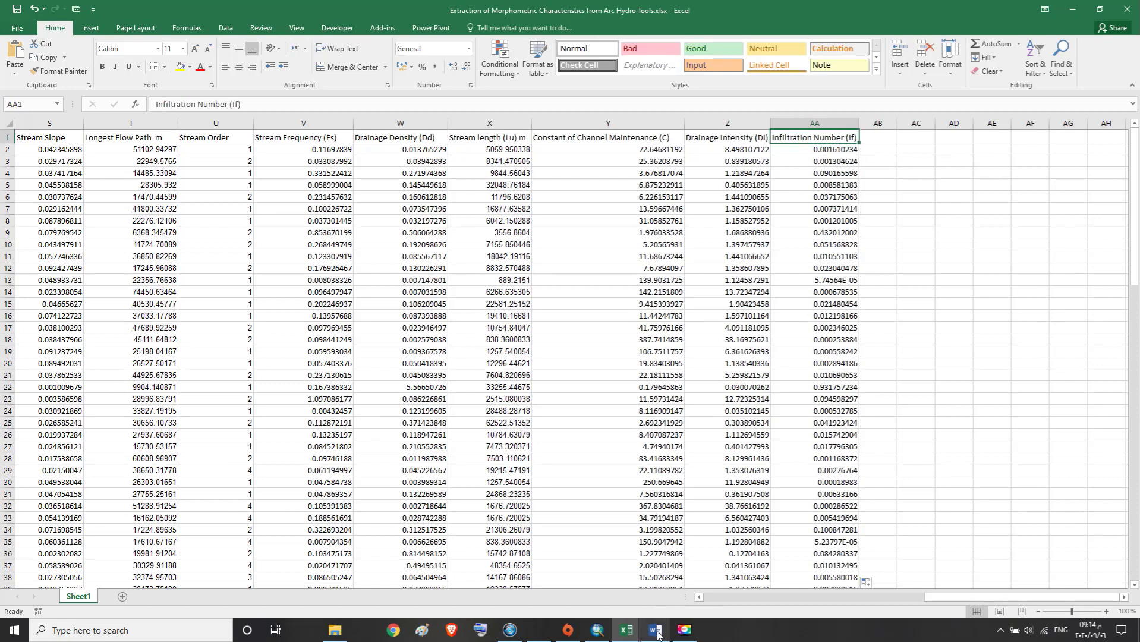
In the Word report, scroll to section 7 and highlight its heading
{"action": "mouse_move", "coordinate": [655, 629]}
{"action": "left_click", "coordinate": [648, 610]}
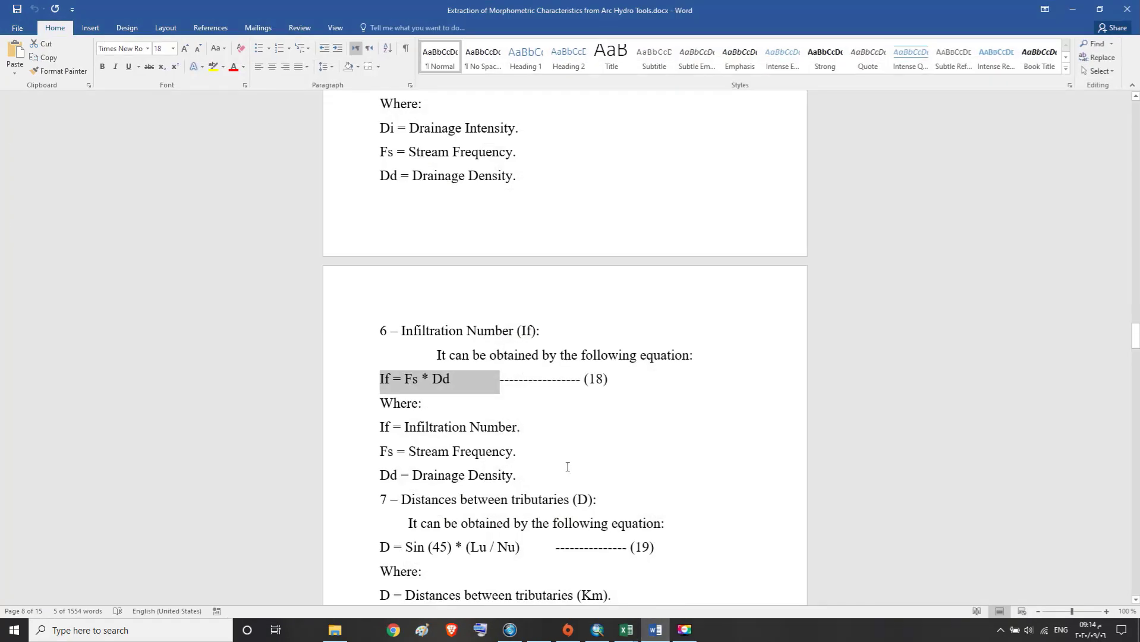
{"action": "scroll", "coordinate": [568, 466], "scroll_direction": "down", "scroll_amount": 1}
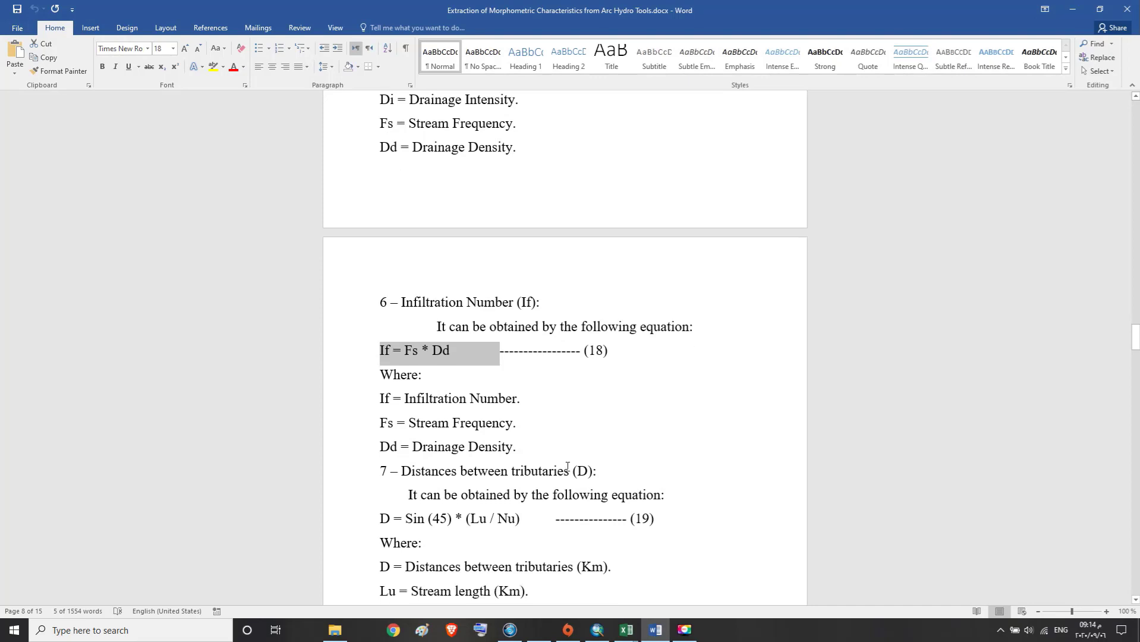
{"action": "scroll", "coordinate": [567, 466], "scroll_direction": "down", "scroll_amount": 1}
{"action": "scroll", "coordinate": [567, 467], "scroll_direction": "down", "scroll_amount": 1}
{"action": "scroll", "coordinate": [567, 466], "scroll_direction": "down", "scroll_amount": 1}
{"action": "scroll", "coordinate": [568, 466], "scroll_direction": "down", "scroll_amount": 1}
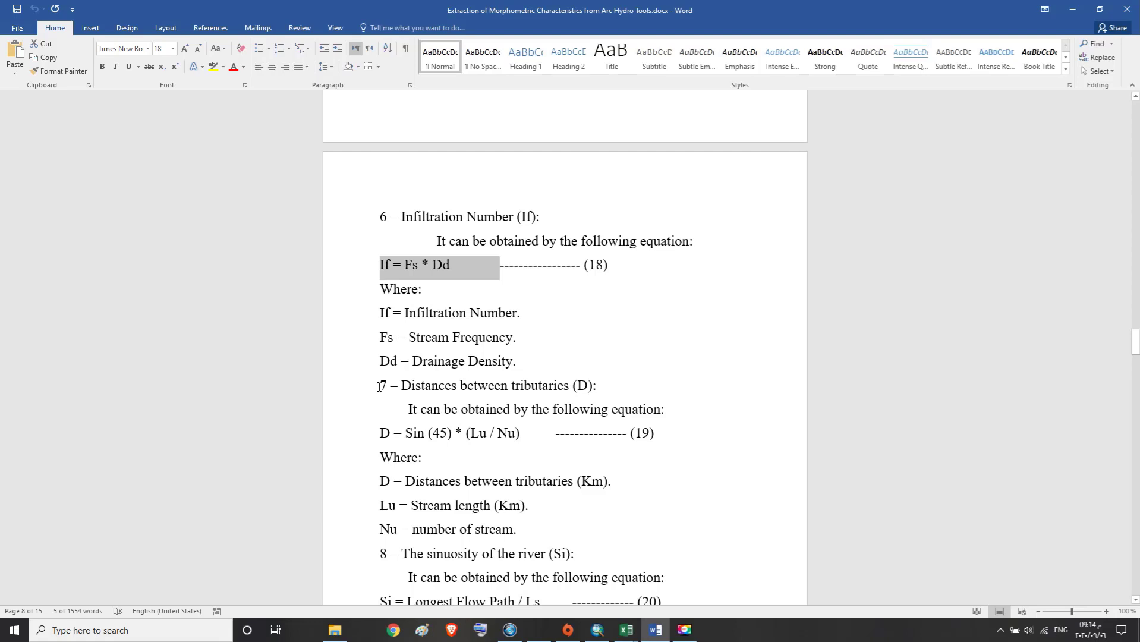
{"action": "left_click_drag", "start_coordinate": [379, 387], "coordinate": [411, 385]}
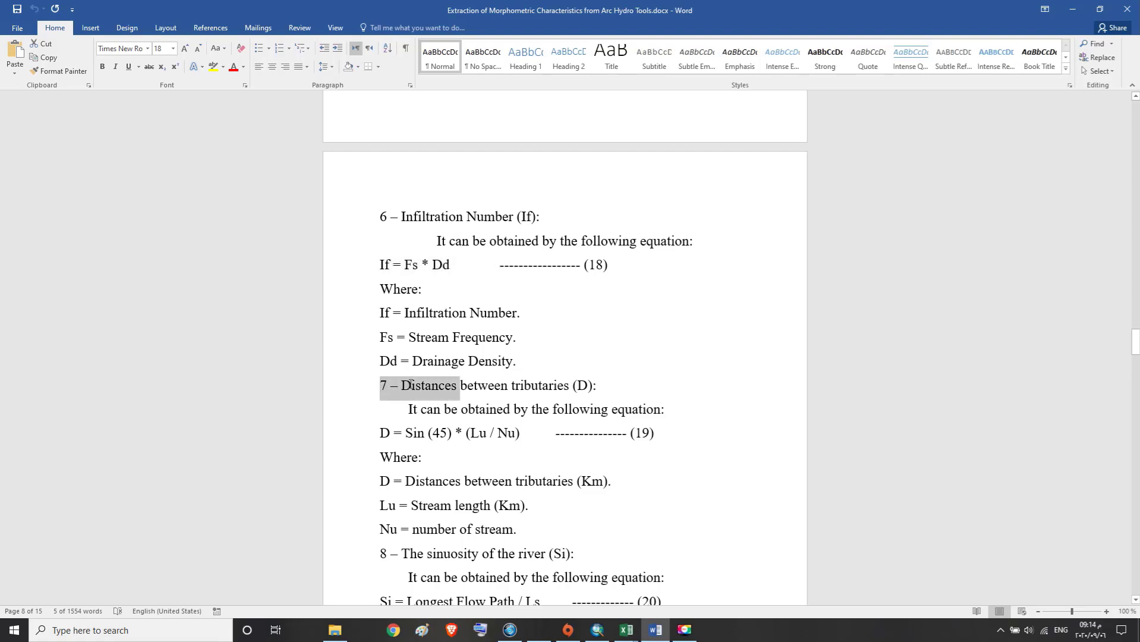
{"action": "left_click_drag", "start_coordinate": [411, 385], "coordinate": [590, 382]}
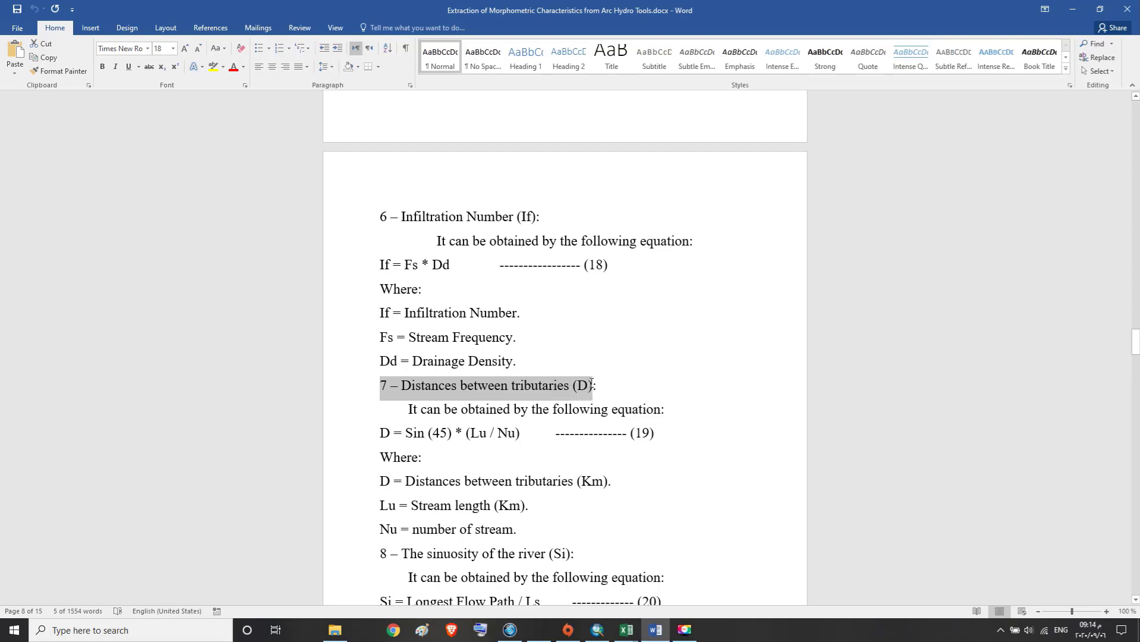
Copy the title 'Distances between tributaries (D)' and return to the spreadsheet
{"action": "left_click", "coordinate": [444, 409]}
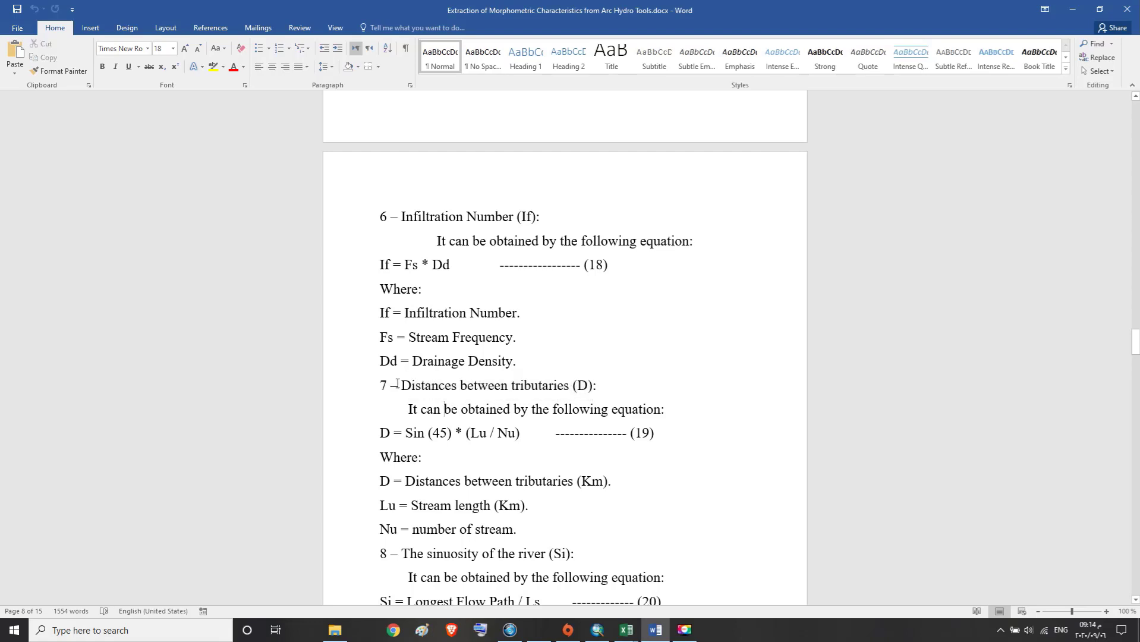
{"action": "left_click_drag", "start_coordinate": [402, 386], "coordinate": [588, 384]}
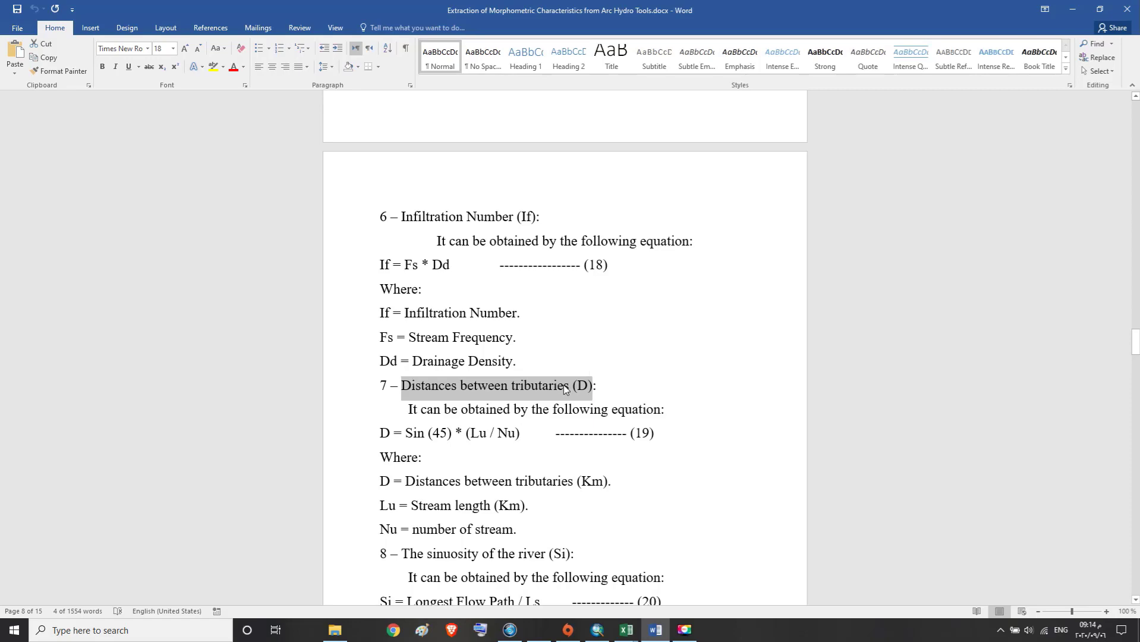
{"action": "right_click", "coordinate": [563, 385]}
{"action": "left_click", "coordinate": [589, 407]}
{"action": "left_click", "coordinate": [625, 629]}
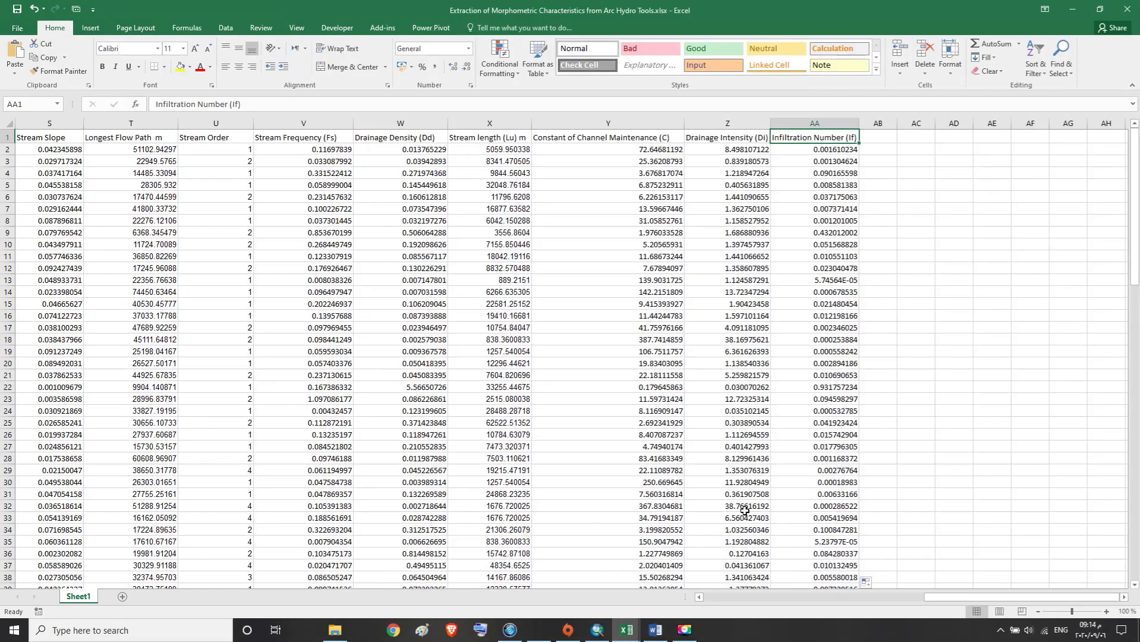
Paste the heading 'Distances between tributaries (D)' into AB1 and widen column AB to fit it
{"action": "left_click", "coordinate": [886, 131]}
{"action": "left_click_drag", "start_coordinate": [896, 124], "coordinate": [974, 131]}
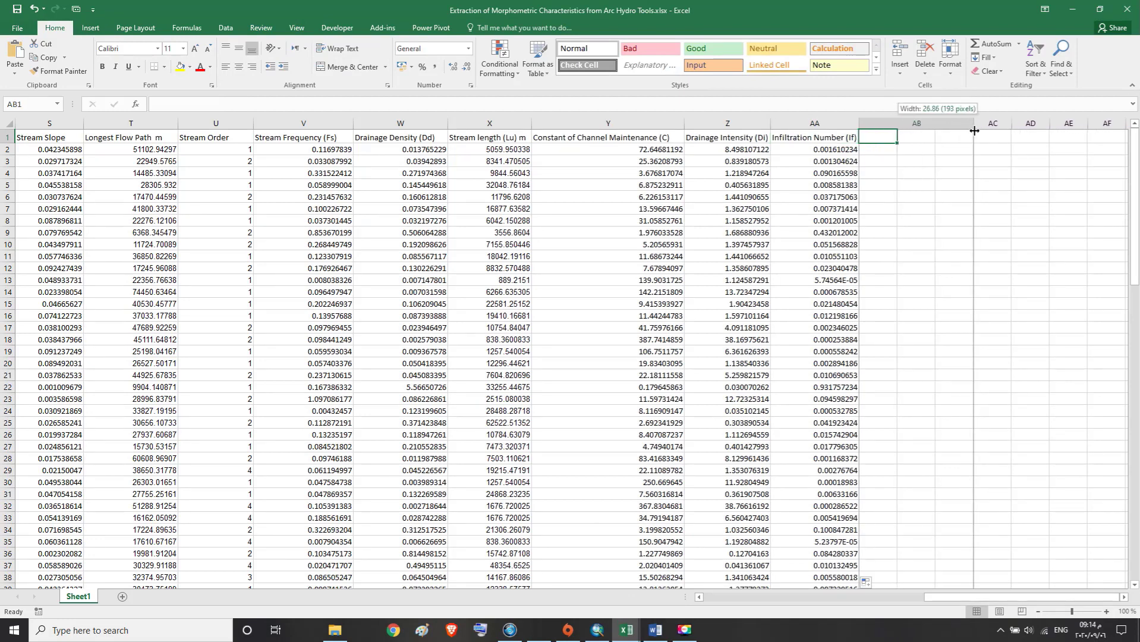
{"action": "left_click", "coordinate": [15, 71]}
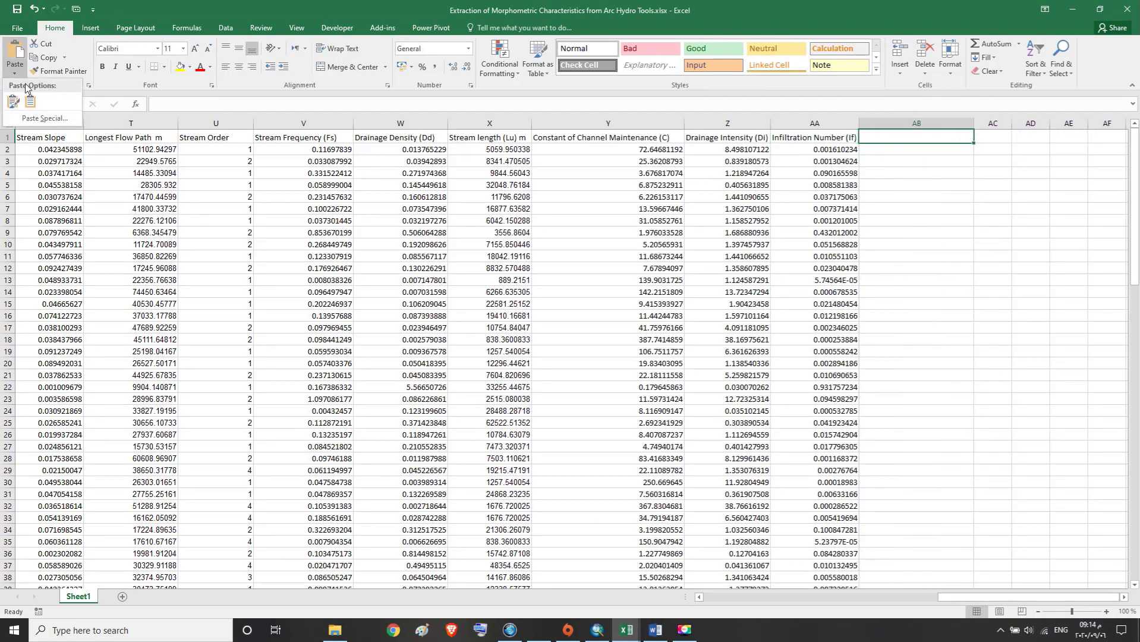
{"action": "left_click", "coordinate": [30, 102]}
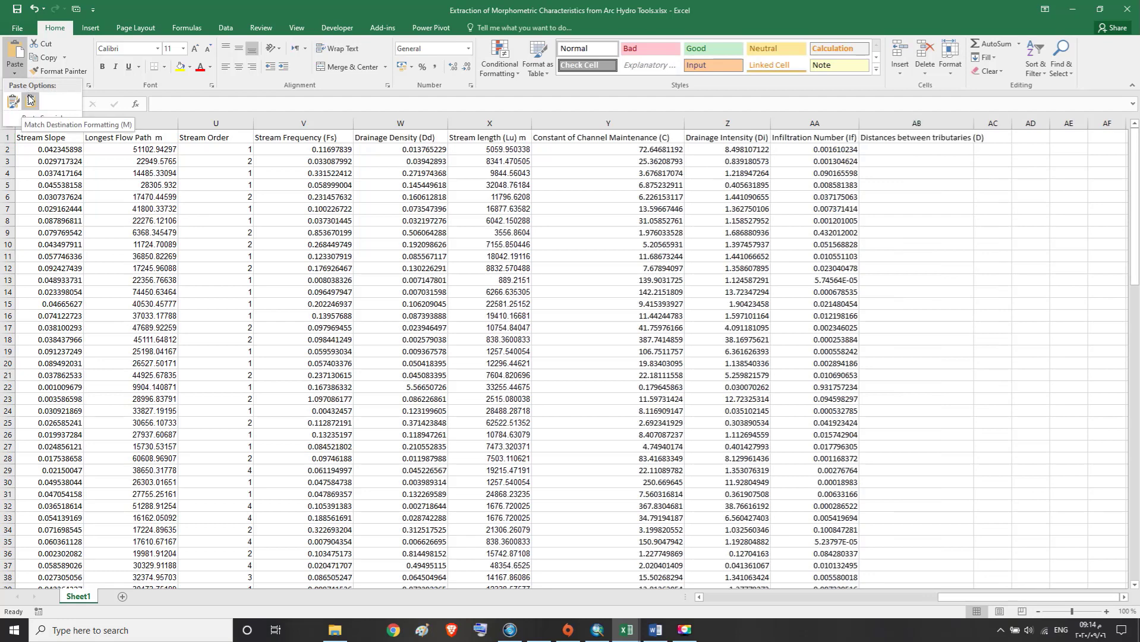
{"action": "left_click", "coordinate": [956, 149]}
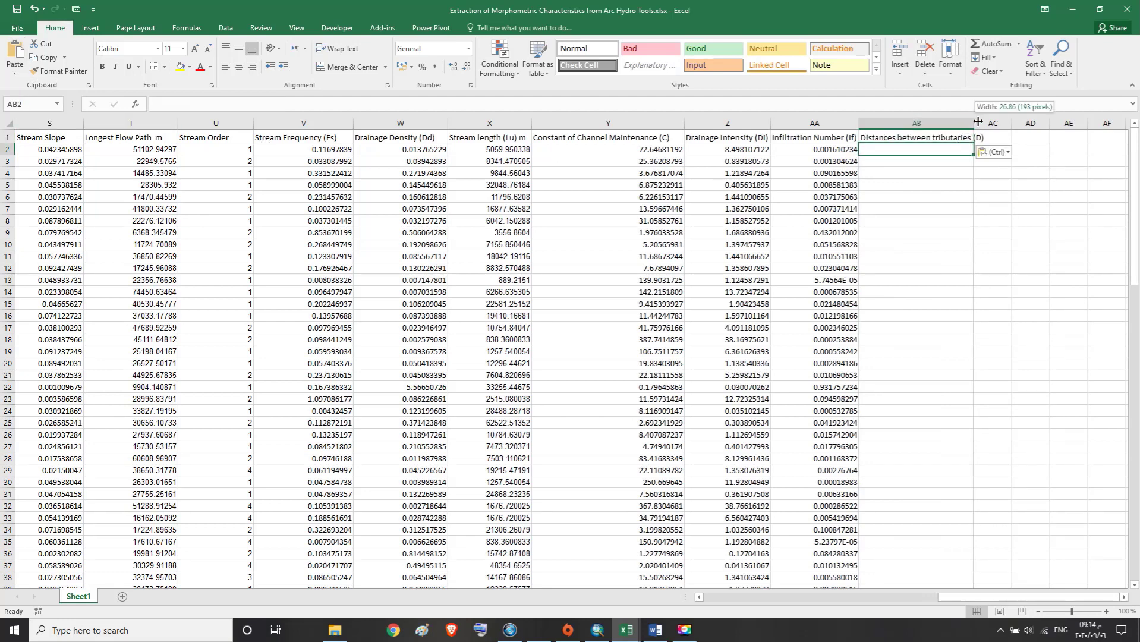
{"action": "left_click_drag", "start_coordinate": [977, 122], "coordinate": [986, 122]}
{"action": "left_click", "coordinate": [968, 136]}
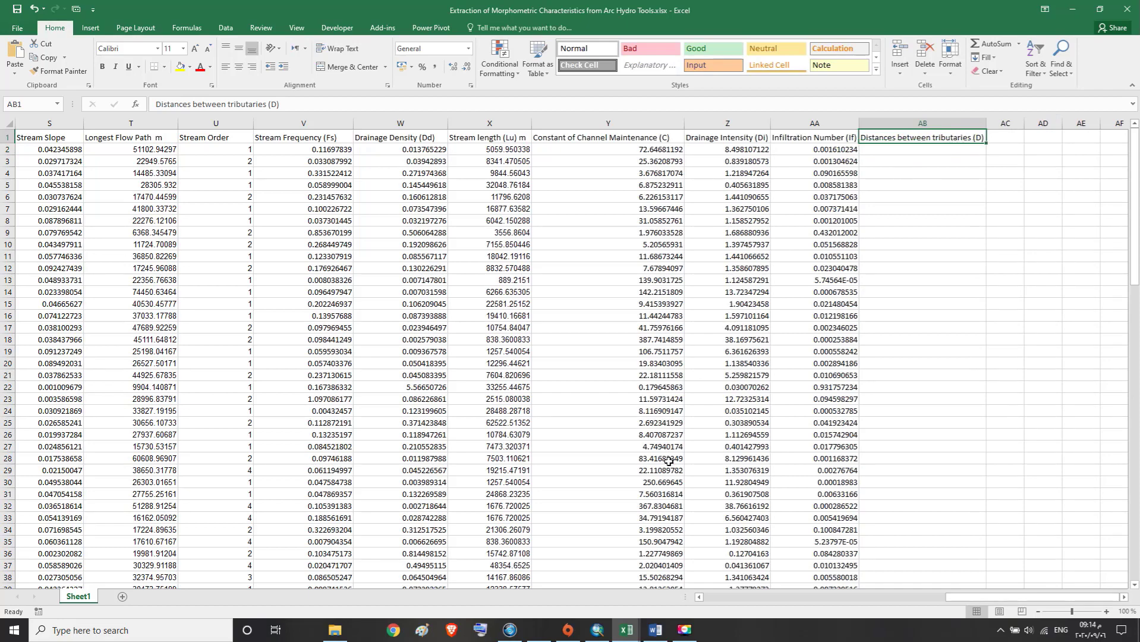
{"action": "left_click", "coordinate": [656, 629]}
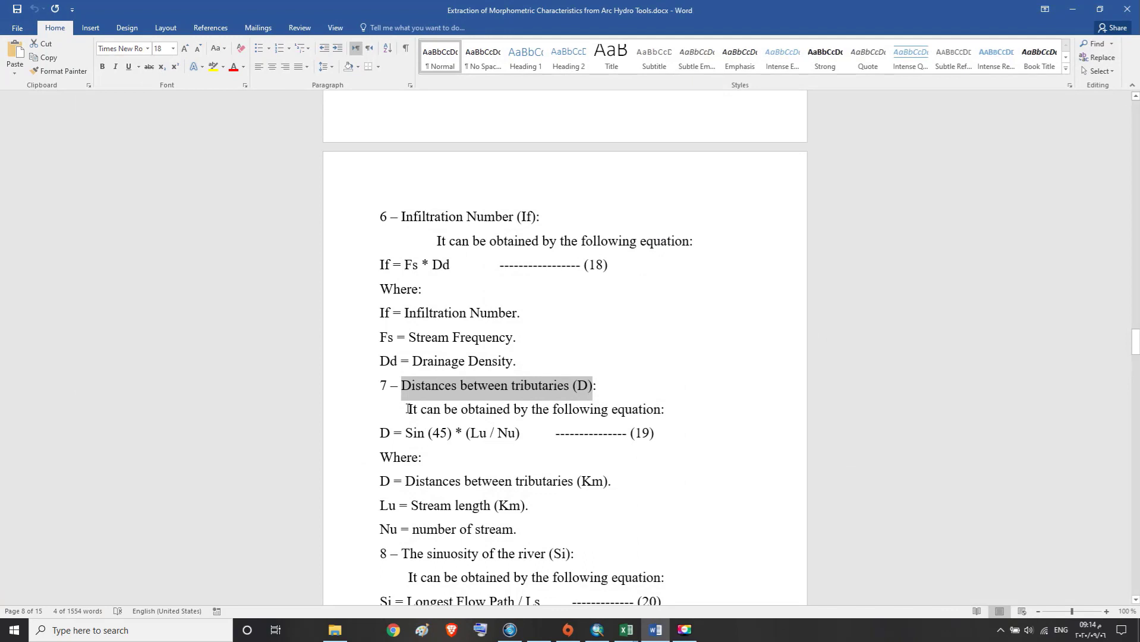
Read through equation 19, D = Sin(45) * (Lu / Nu), with its D, Lu and Nu definitions
{"action": "left_click_drag", "start_coordinate": [408, 409], "coordinate": [669, 410]}
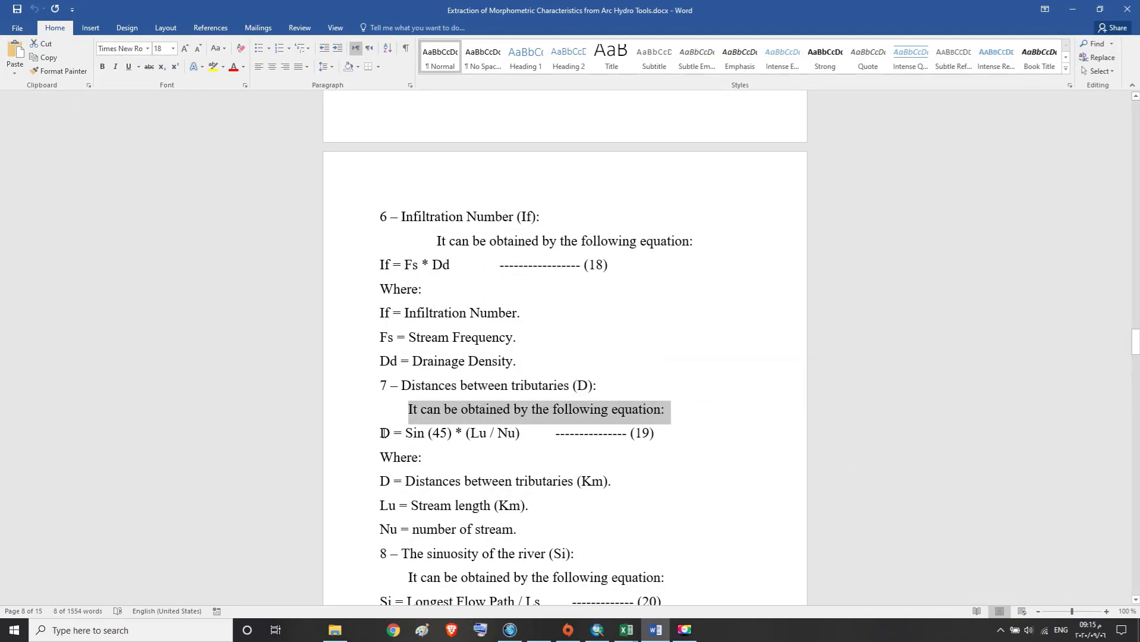
{"action": "left_click_drag", "start_coordinate": [378, 435], "coordinate": [454, 437]}
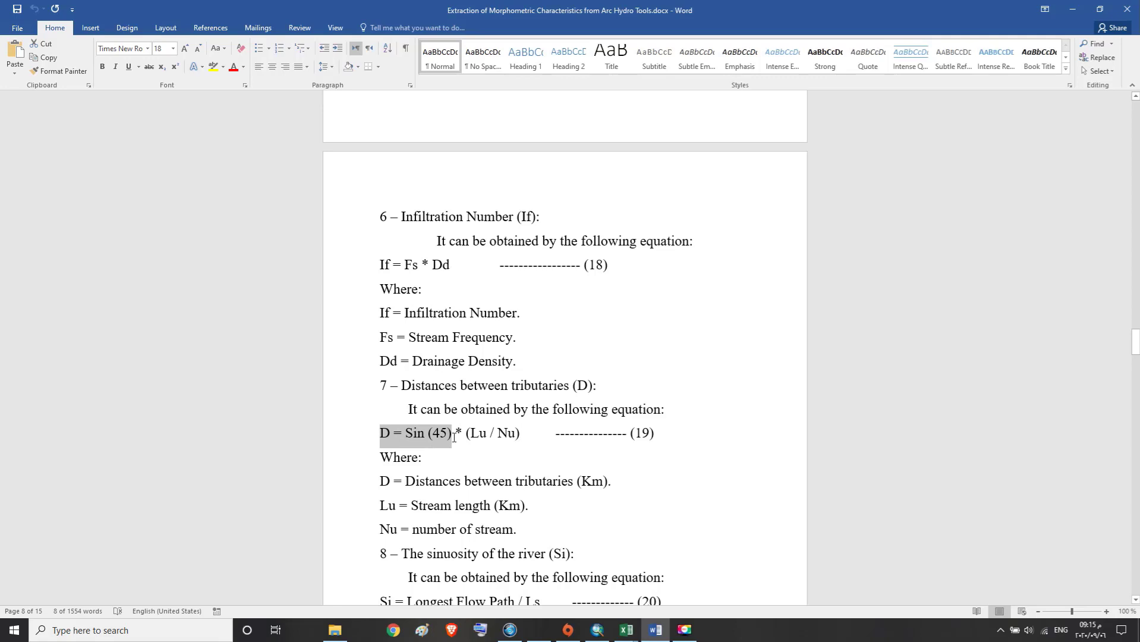
{"action": "left_click_drag", "start_coordinate": [454, 437], "coordinate": [528, 438]}
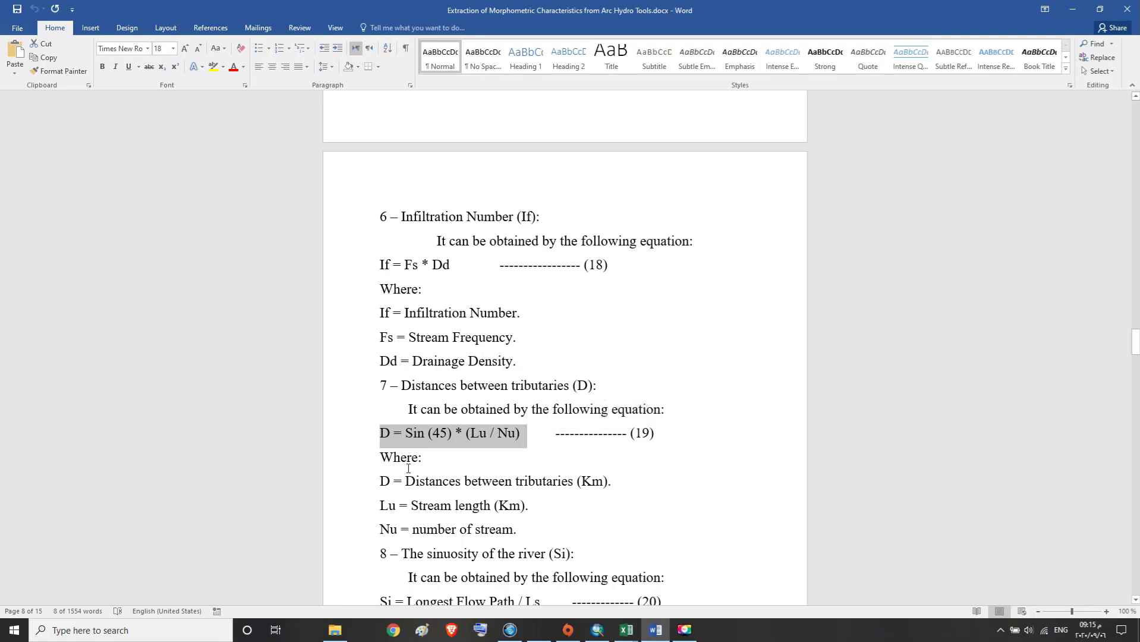
{"action": "triple_click", "coordinate": [379, 456]}
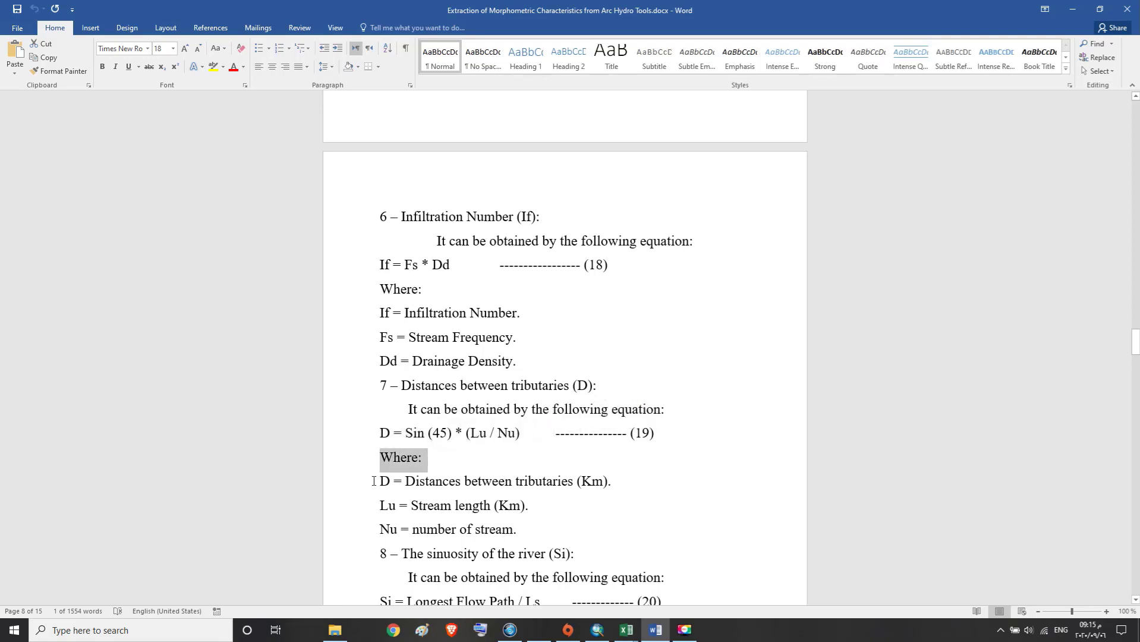
{"action": "left_click_drag", "start_coordinate": [373, 481], "coordinate": [610, 481]}
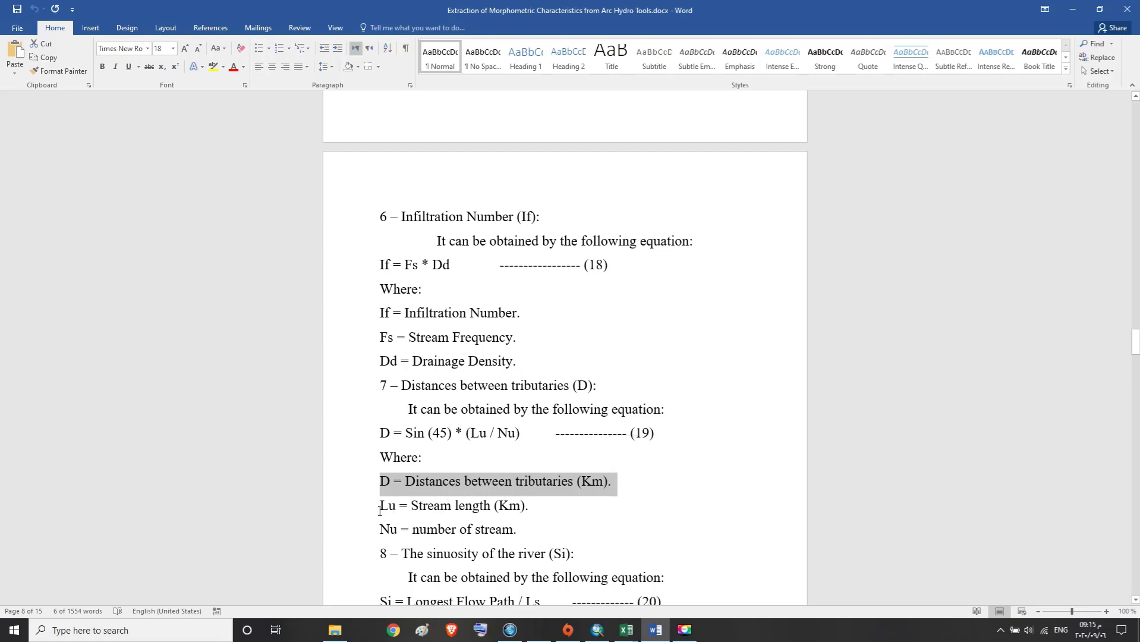
{"action": "left_click_drag", "start_coordinate": [380, 508], "coordinate": [543, 508]}
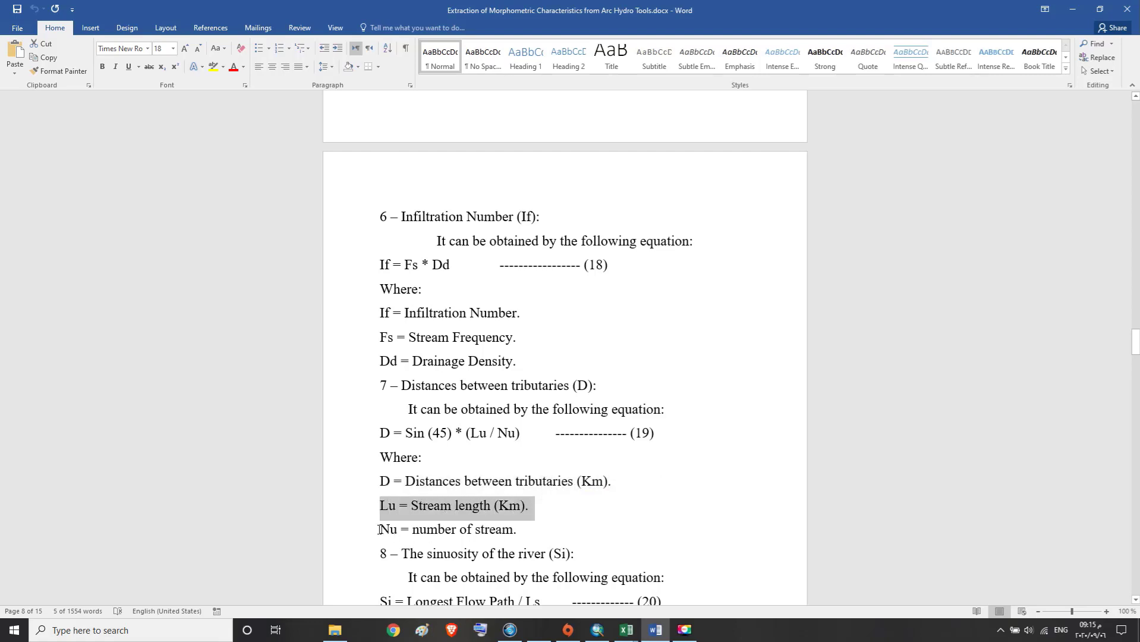
{"action": "left_click_drag", "start_coordinate": [379, 529], "coordinate": [520, 531]}
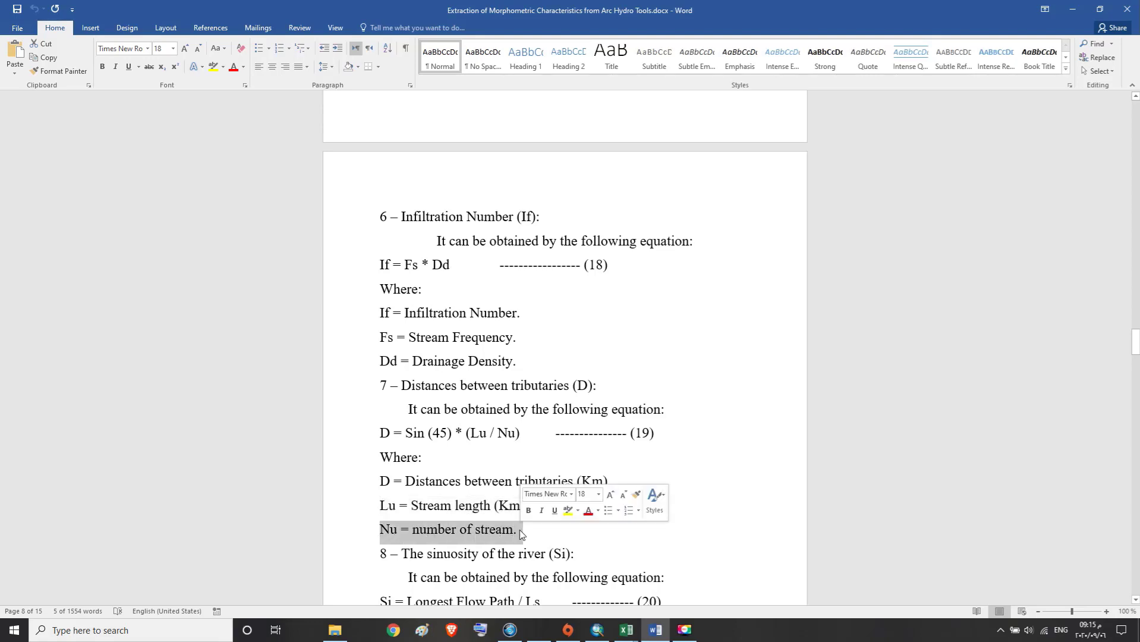
{"action": "mouse_move", "coordinate": [379, 435]}
{"action": "left_mouse_down"}
{"action": "mouse_move", "coordinate": [566, 411]}
{"action": "mouse_move", "coordinate": [677, 434]}
{"action": "left_mouse_up"}
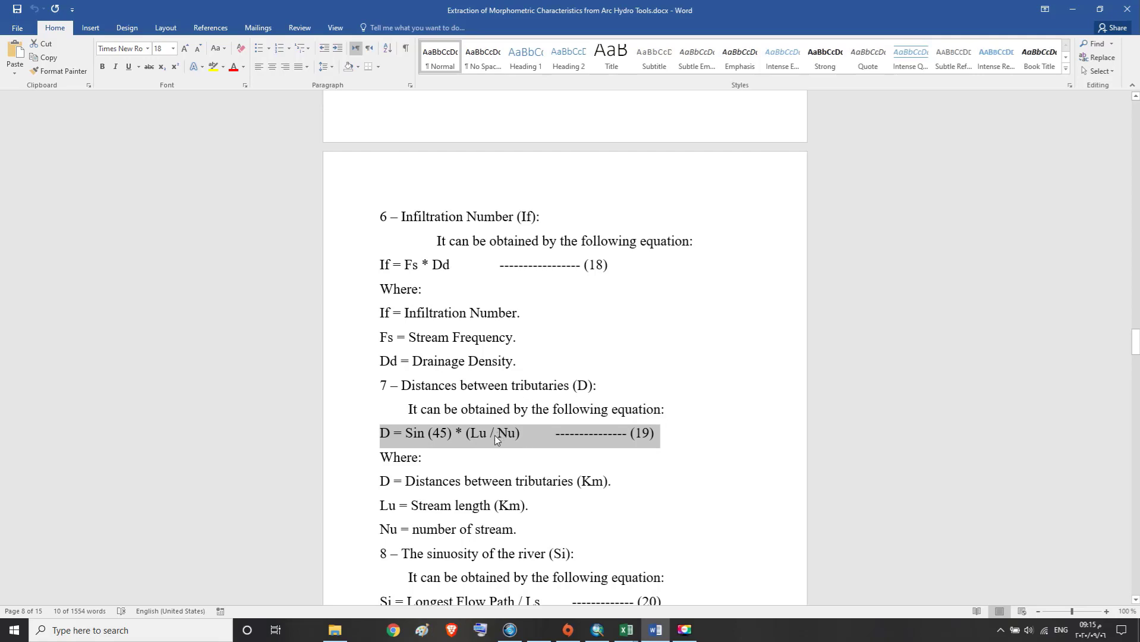
Begin the AB2 formula as =SIN(45)*((, checking equation 19 in the report
{"action": "left_click", "coordinate": [657, 633]}
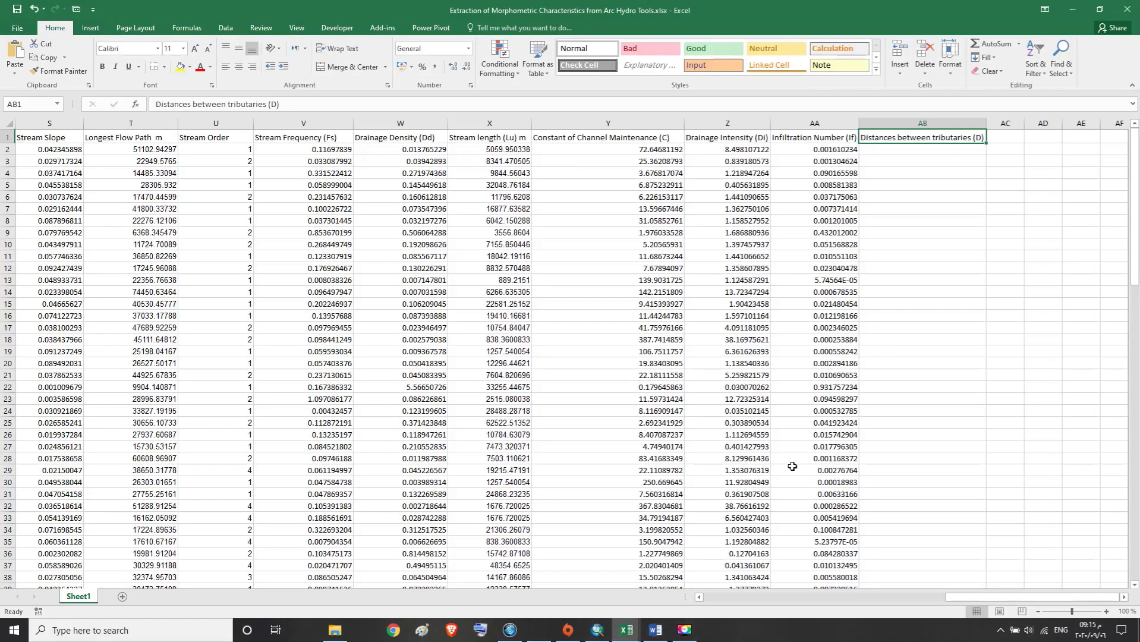
{"action": "left_click", "coordinate": [883, 150]}
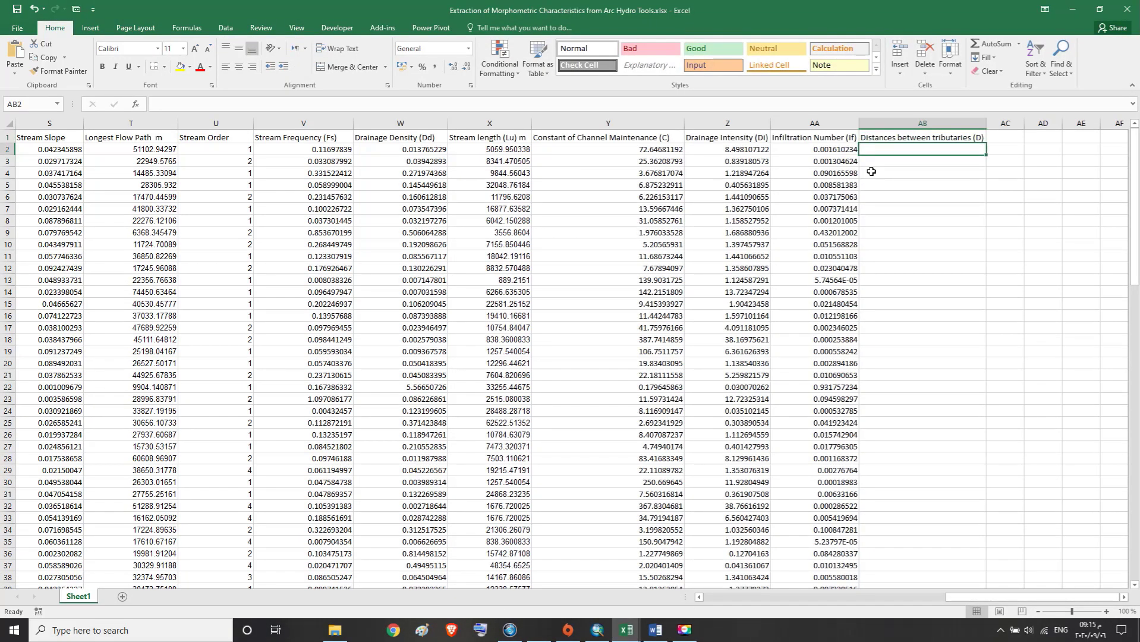
{"action": "type", "text": "="}
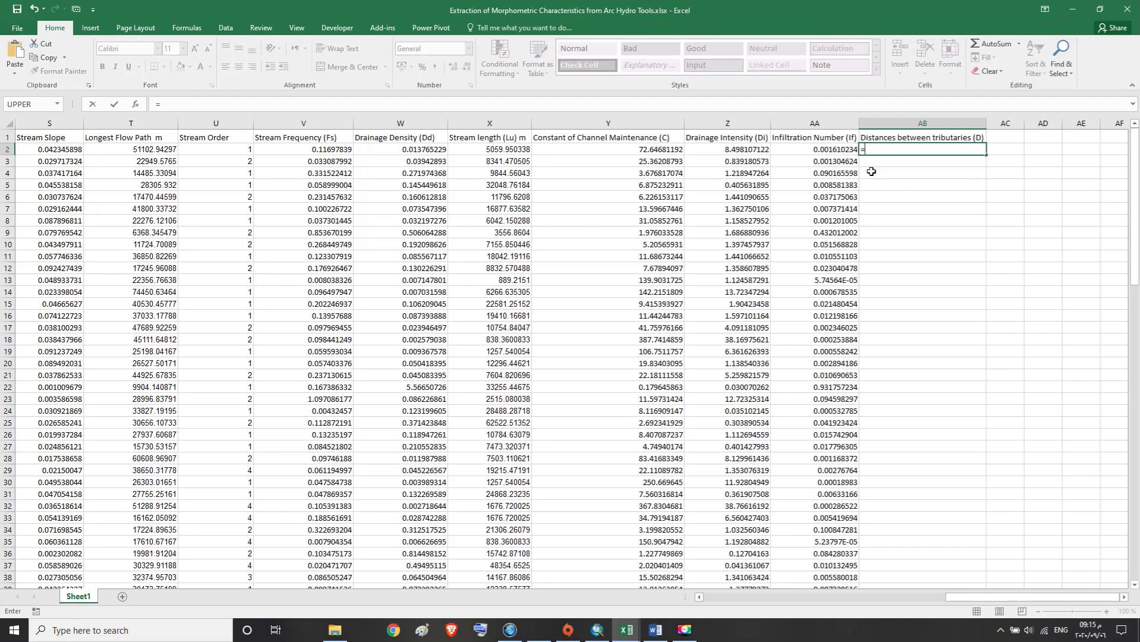
{"action": "type", "text": "S"}
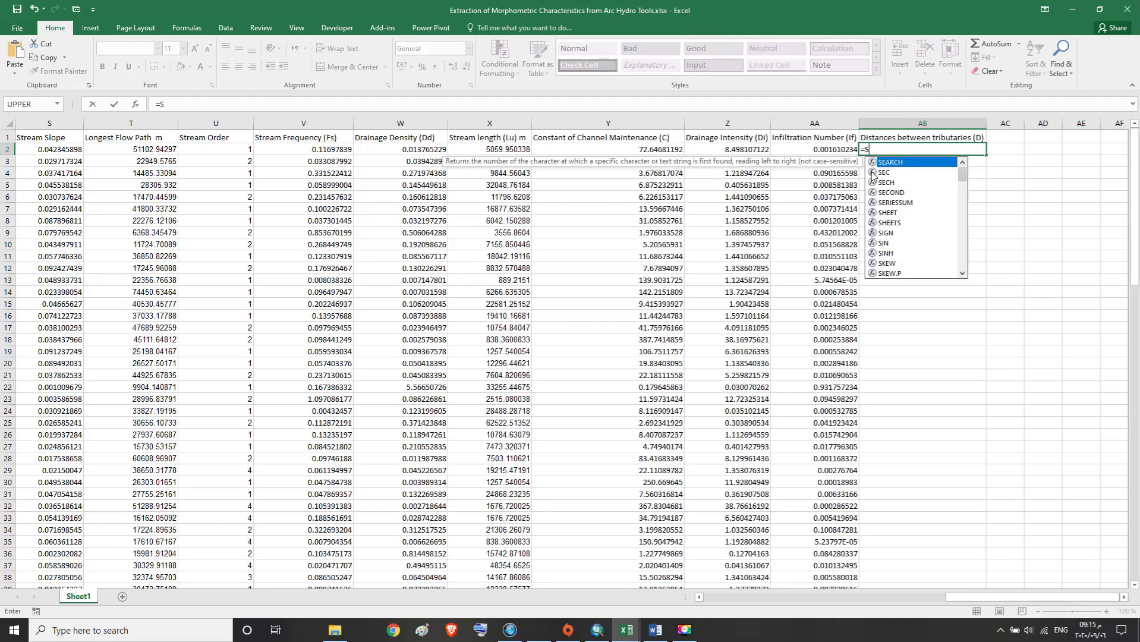
{"action": "type", "text": "I"}
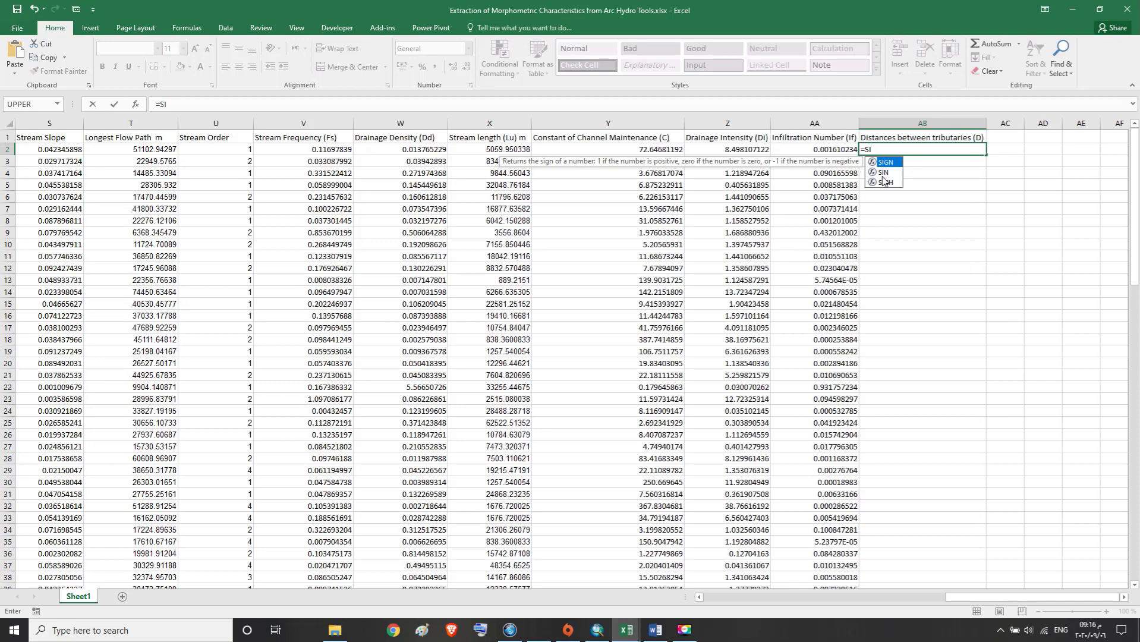
{"action": "left_click", "coordinate": [884, 172]}
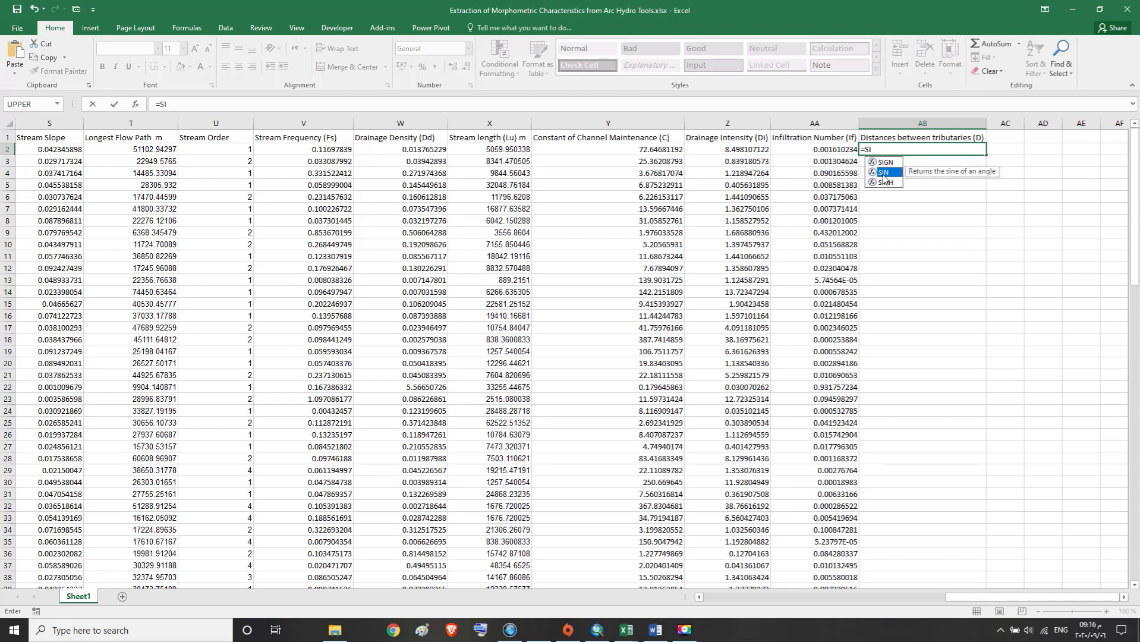
{"action": "double_click", "coordinate": [884, 173]}
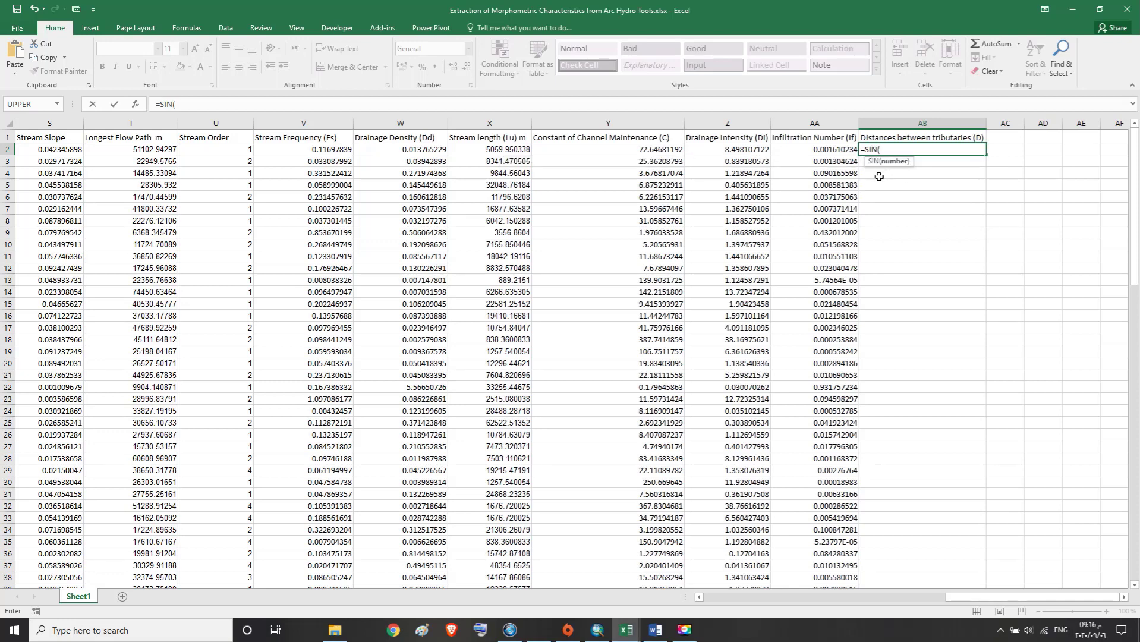
{"action": "type", "text": "45)"}
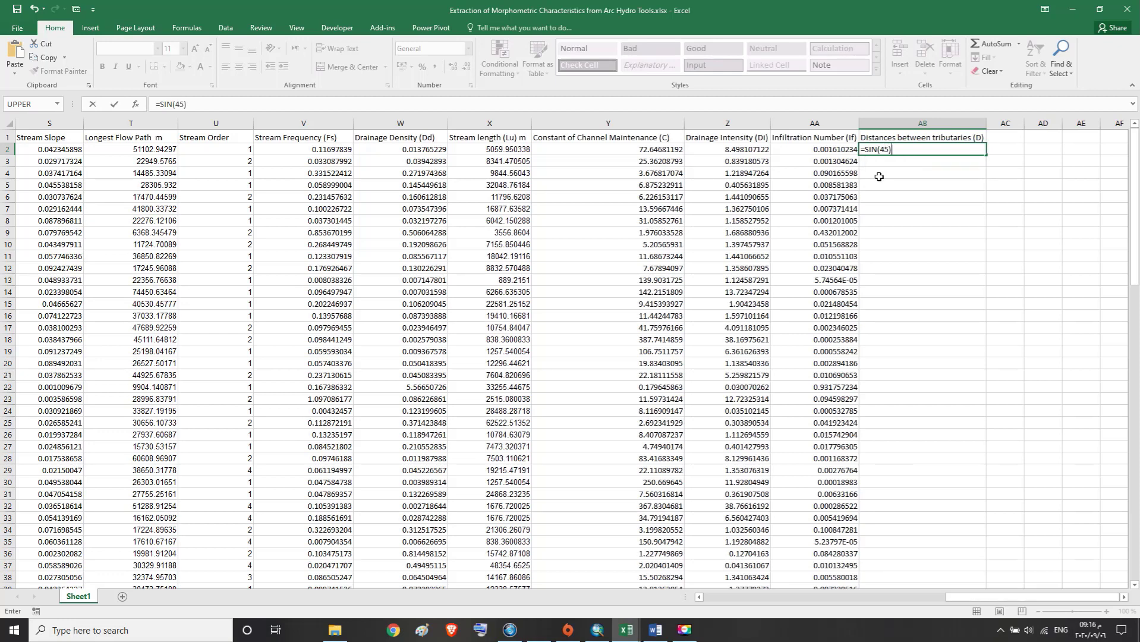
{"action": "type", "text": "*"}
{"action": "left_click", "coordinate": [654, 629]}
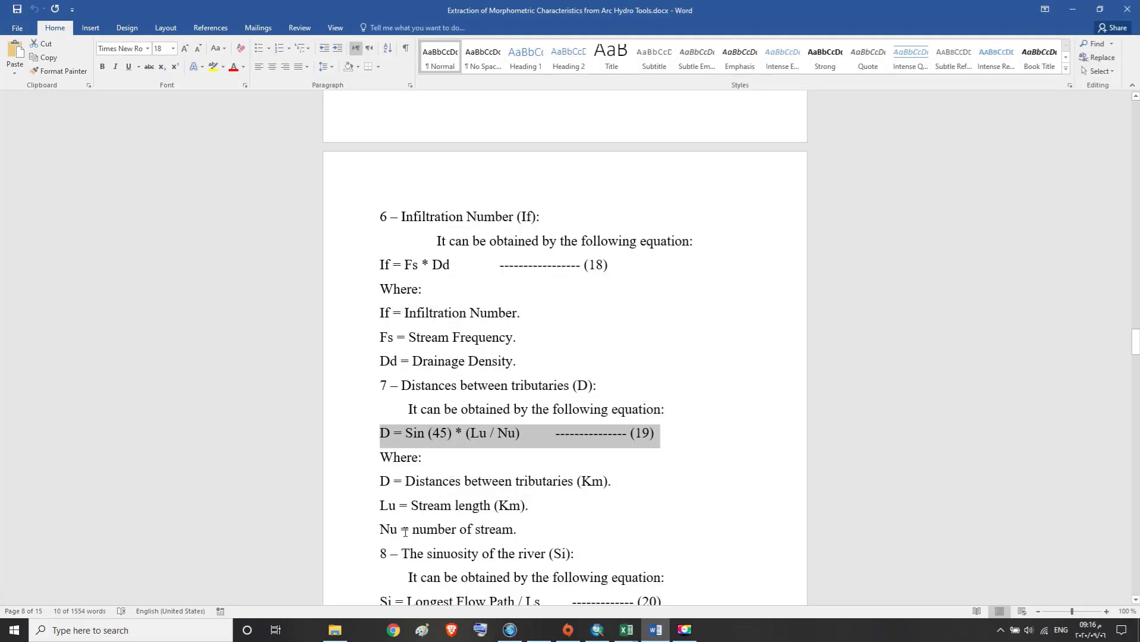
{"action": "left_click", "coordinate": [655, 629]}
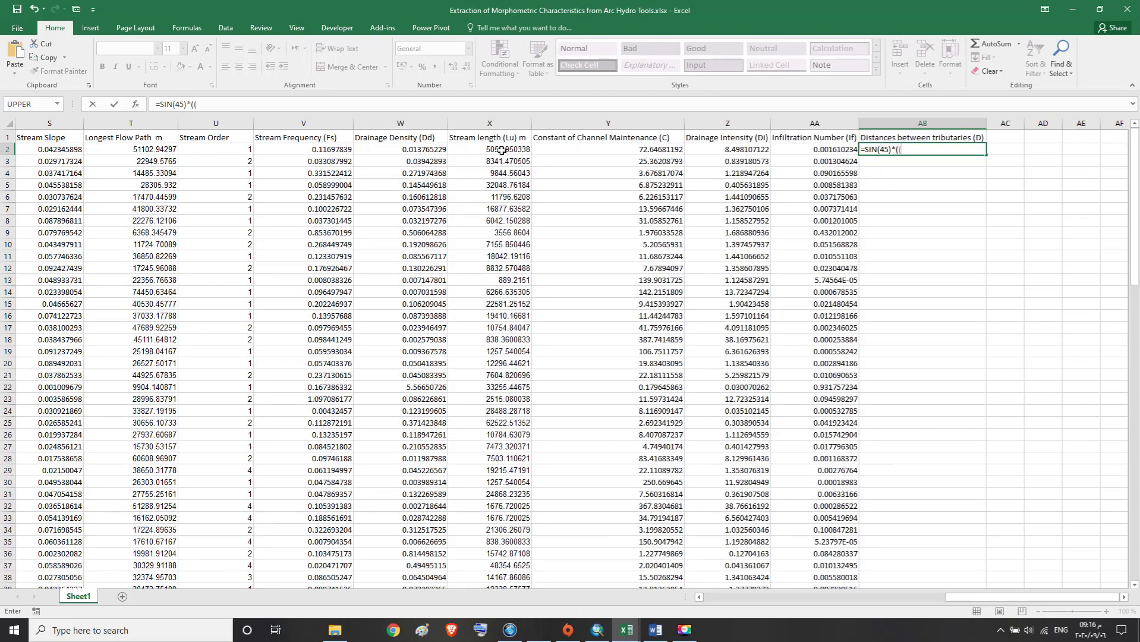
Complete AB2 as =SIN(45)*((X2/1000)/R2), yielding 0.100128595
{"action": "left_click", "coordinate": [502, 150]}
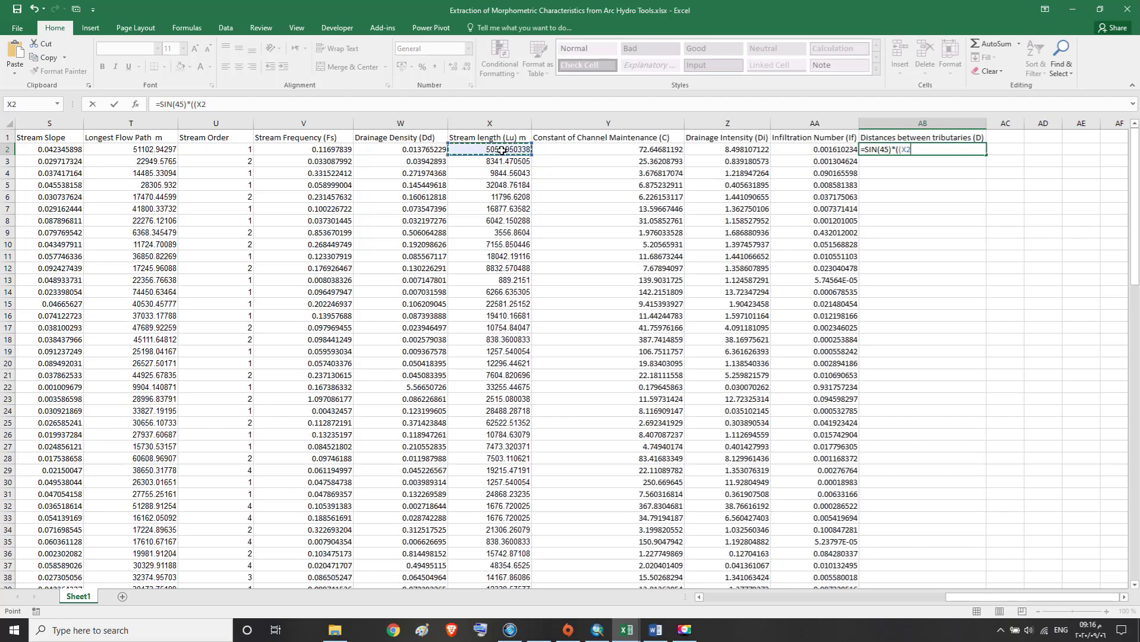
{"action": "type", "text": "/1"}
{"action": "type", "text": "000)/"}
{"action": "left_click", "coordinate": [652, 630]}
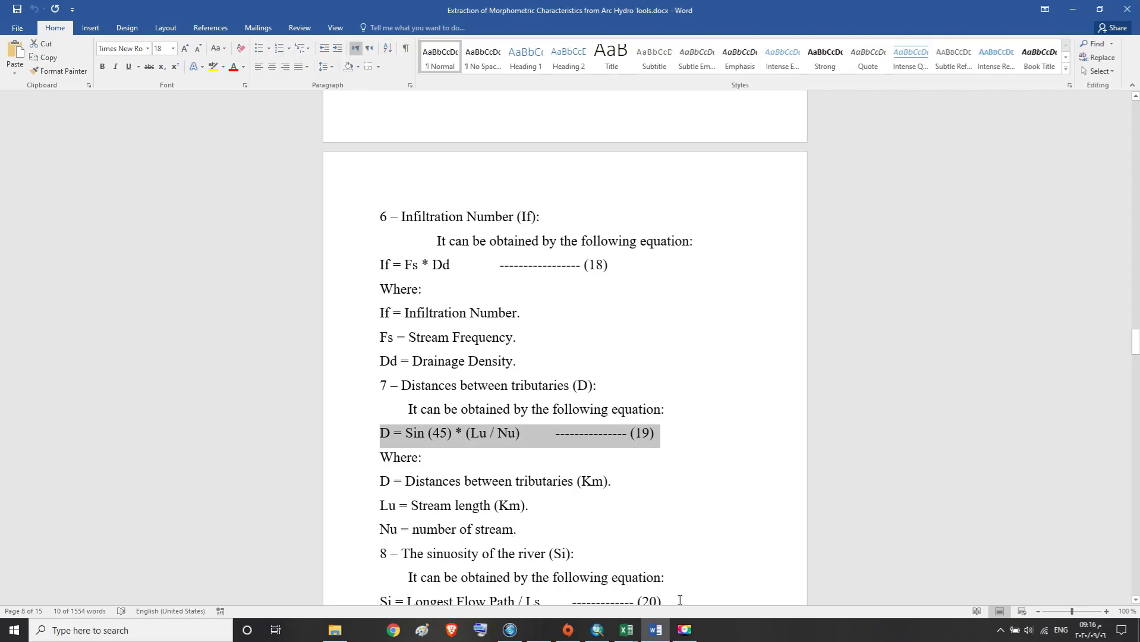
{"action": "left_click", "coordinate": [652, 633]}
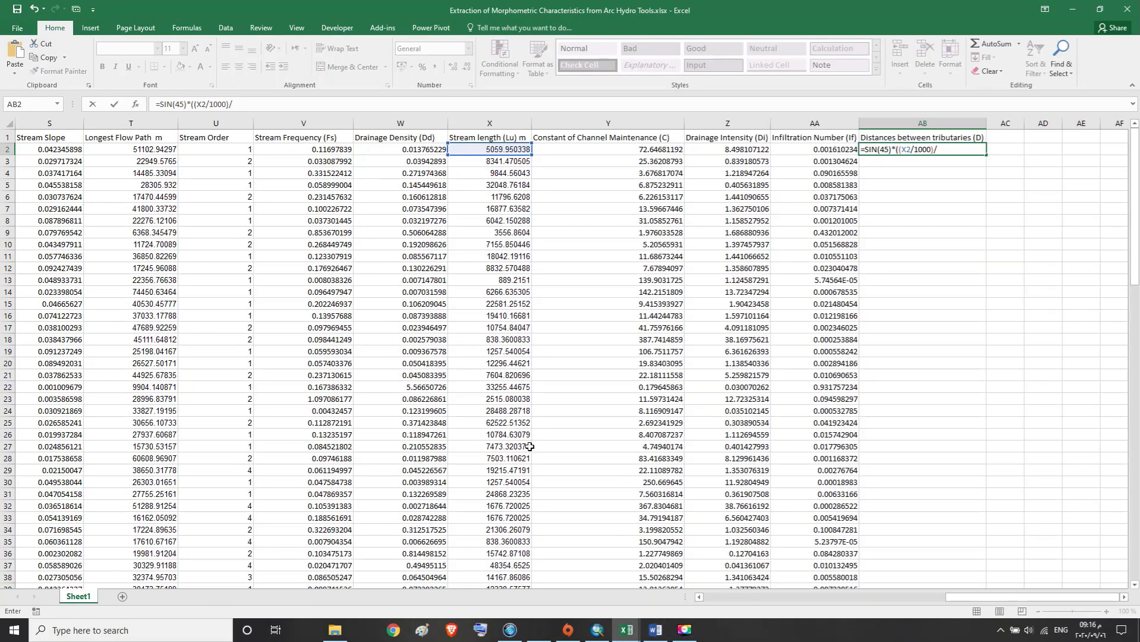
{"action": "left_click_drag", "start_coordinate": [952, 596], "coordinate": [872, 603]}
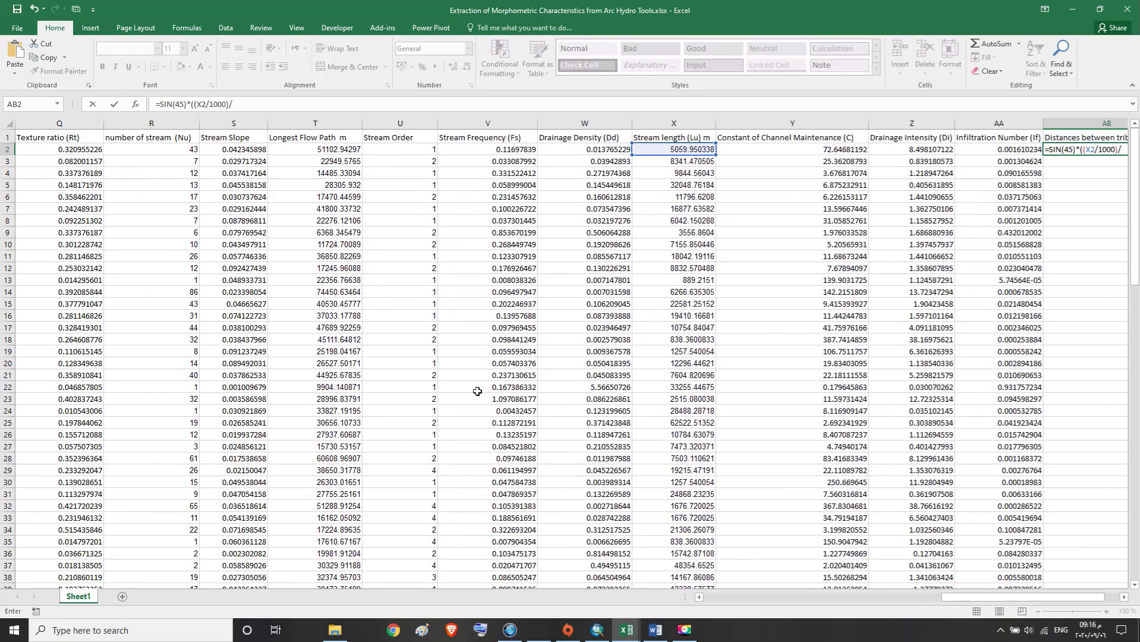
{"action": "left_click", "coordinate": [173, 149]}
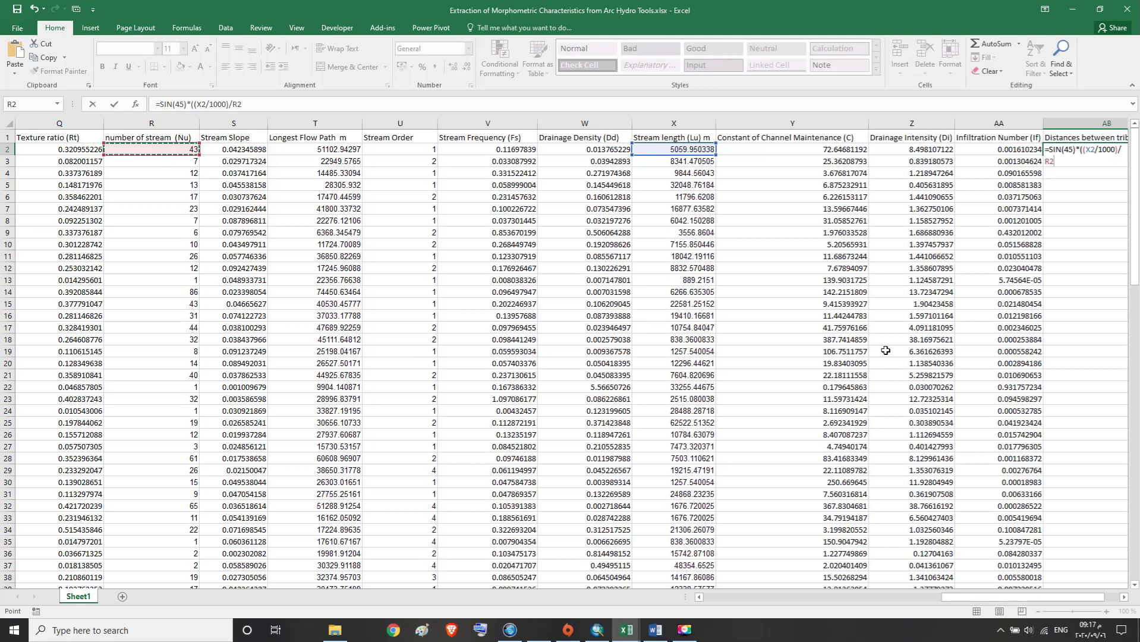
{"action": "left_click_drag", "start_coordinate": [992, 597], "coordinate": [1000, 597]}
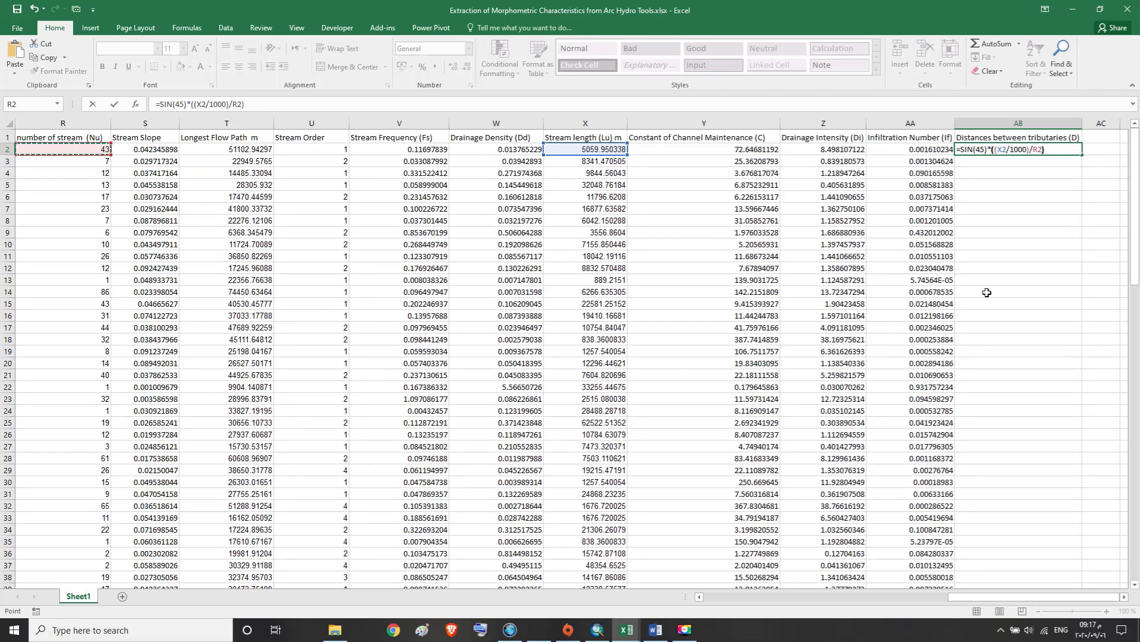
{"action": "type", "text": ")"}
{"action": "key", "text": "Return"}
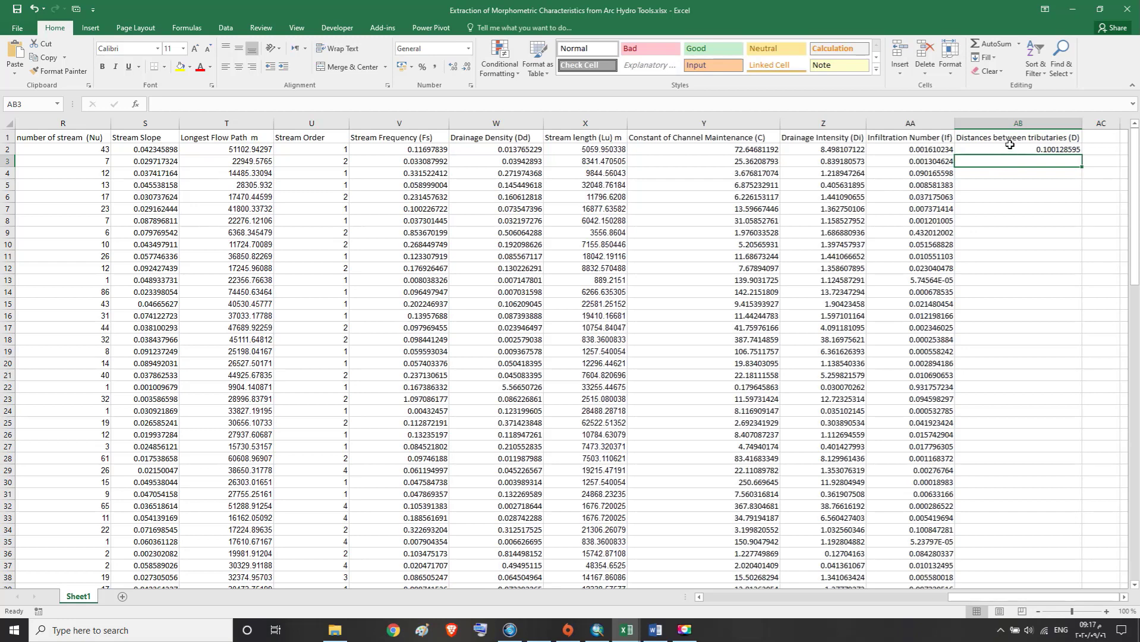
Widen column AB, rename its header 'Distances between tributaries (D) Km', and fill the formula down
{"action": "left_click", "coordinate": [1071, 138]}
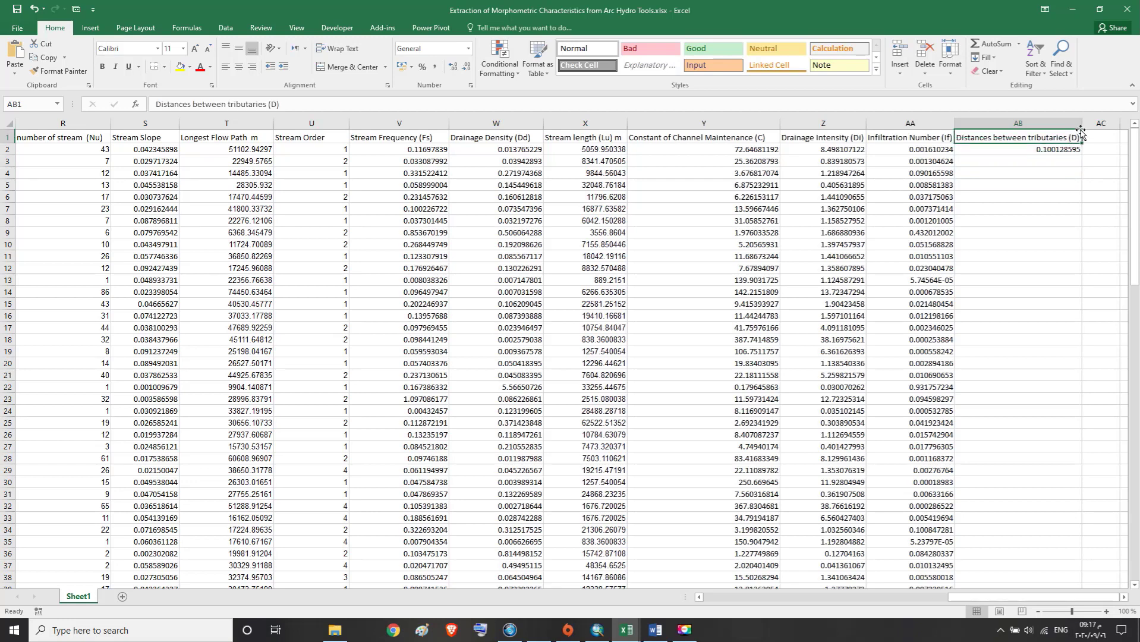
{"action": "left_click_drag", "start_coordinate": [1081, 123], "coordinate": [1110, 123]}
{"action": "double_click", "coordinate": [1100, 138]}
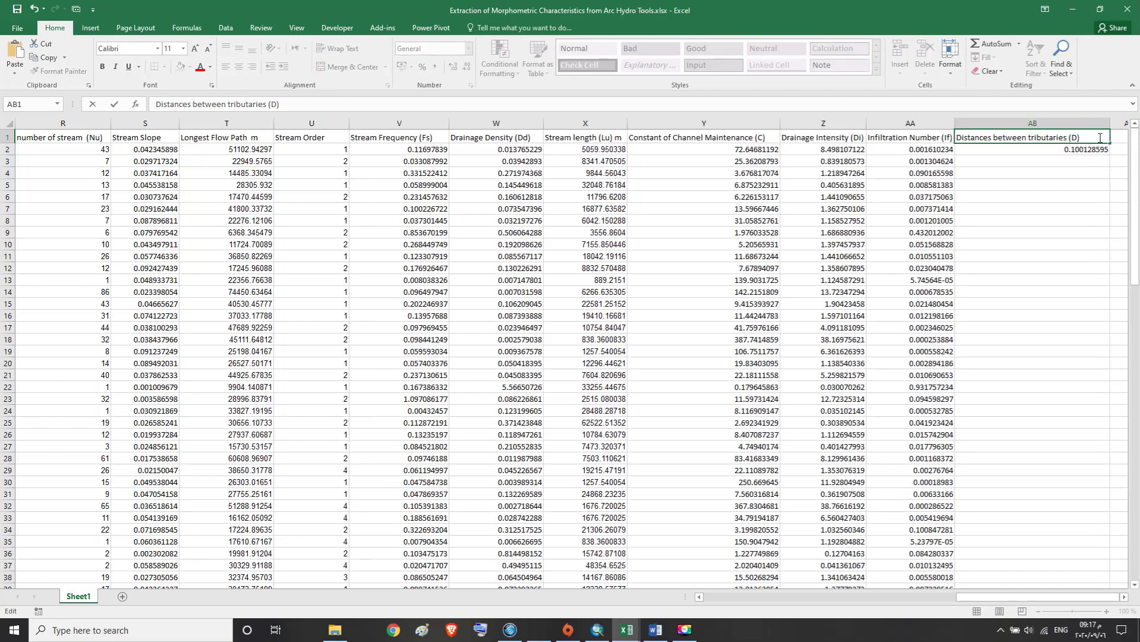
{"action": "type", "text": "K"}
{"action": "type", "text": "m"}
{"action": "left_click", "coordinate": [1080, 150]}
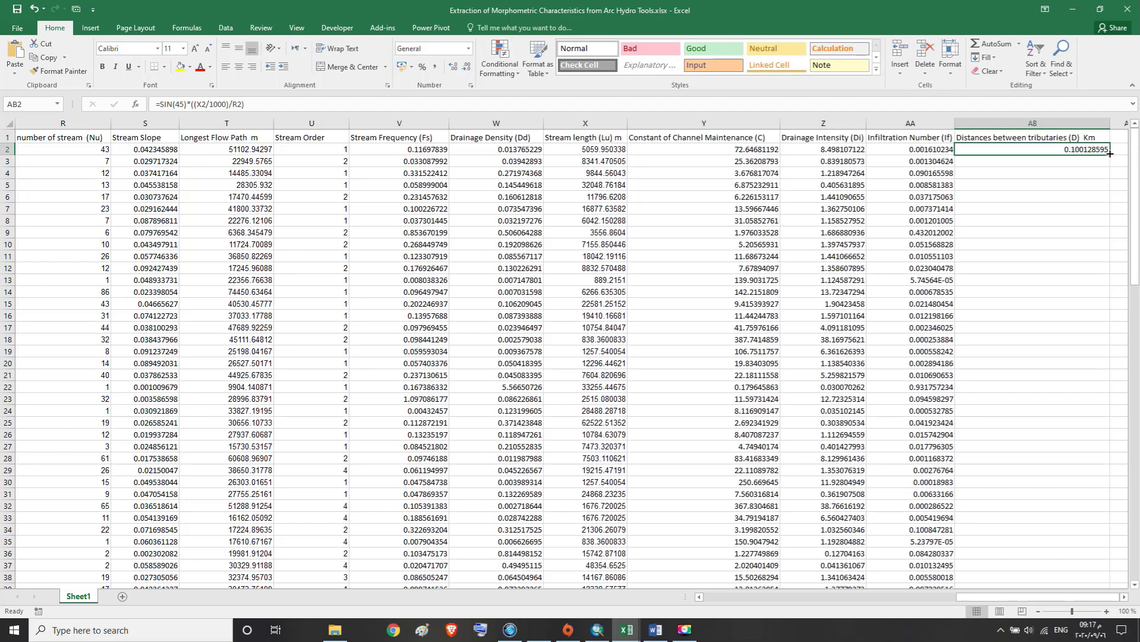
{"action": "double_click", "coordinate": [1109, 154]}
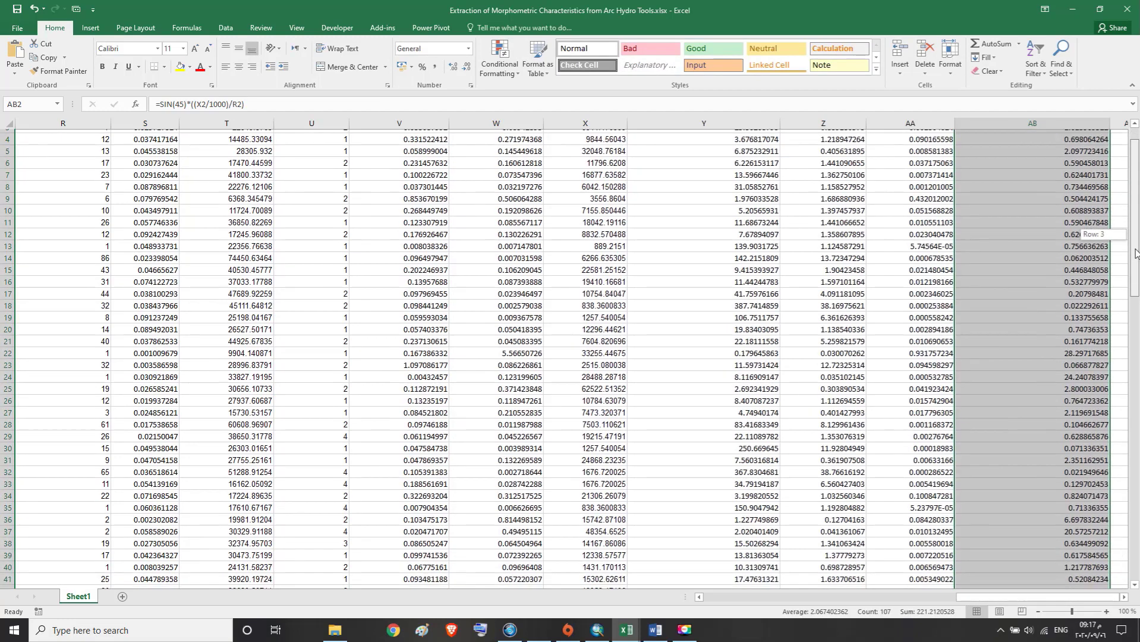
Extend the tributary-distance results down through row 109
{"action": "left_click_drag", "start_coordinate": [1132, 246], "coordinate": [1135, 513]}
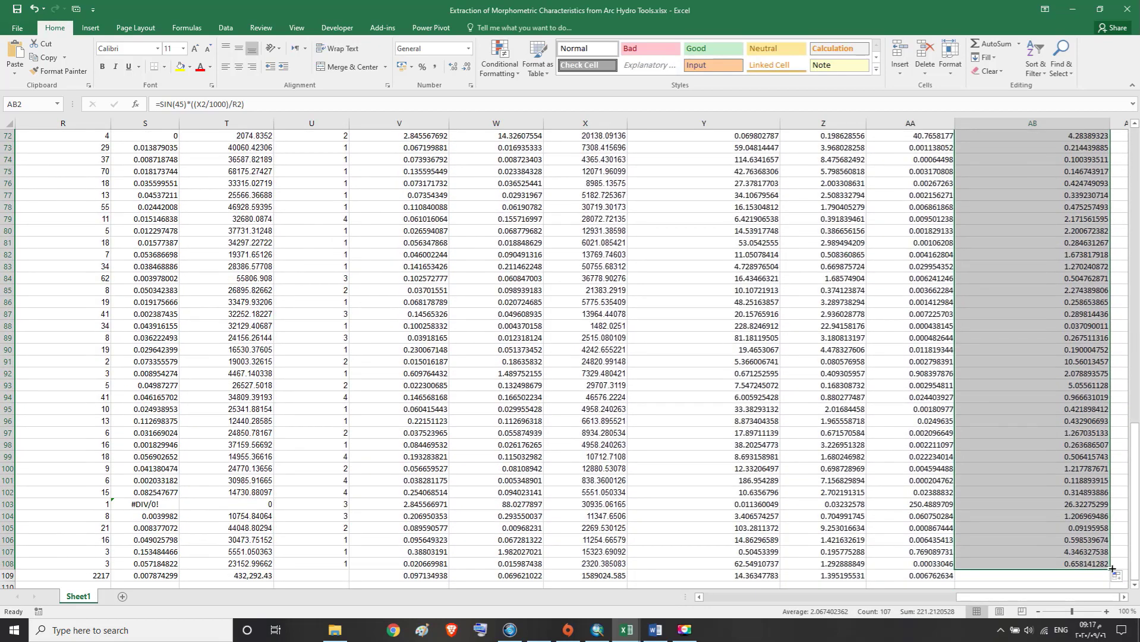
{"action": "left_click_drag", "start_coordinate": [1111, 570], "coordinate": [1110, 578]}
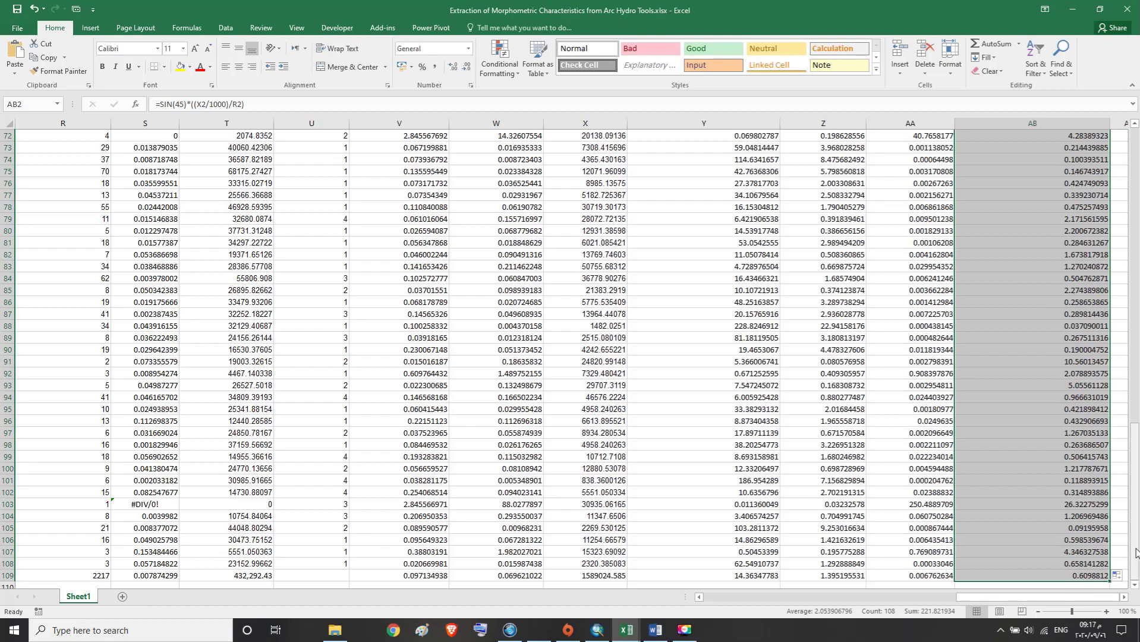
{"action": "left_click", "coordinate": [1124, 596]}
{"action": "left_click", "coordinate": [1123, 596]}
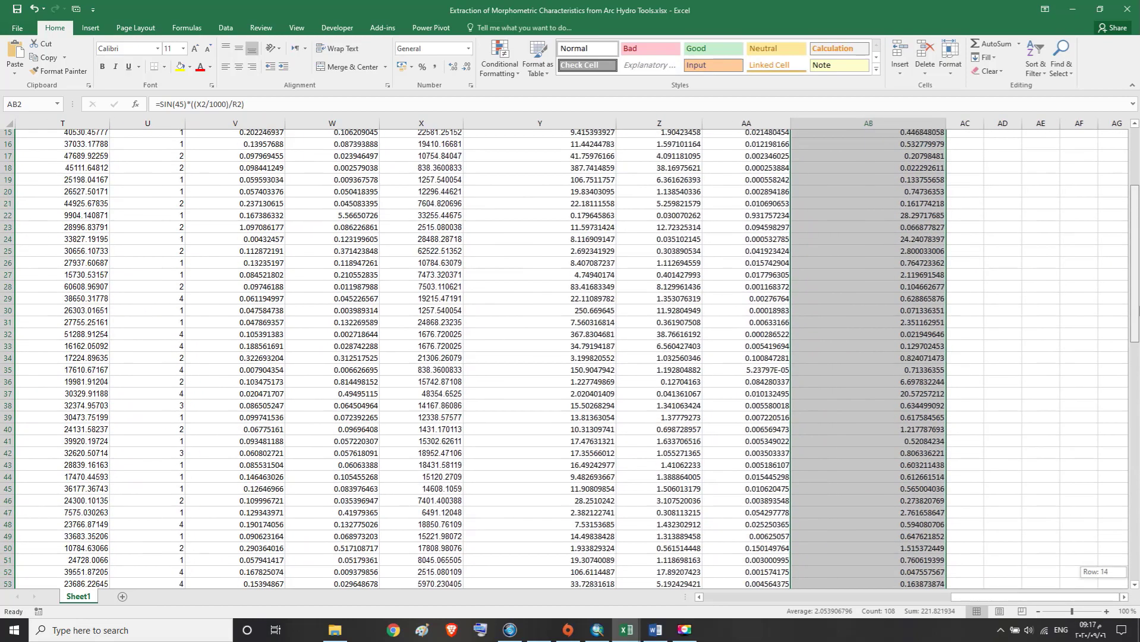
{"action": "left_click_drag", "start_coordinate": [1133, 502], "coordinate": [1133, 208]}
Check the AB2 formula's X2 reference, leave it unchanged, and bring the Word report back
{"action": "left_click", "coordinate": [830, 137]}
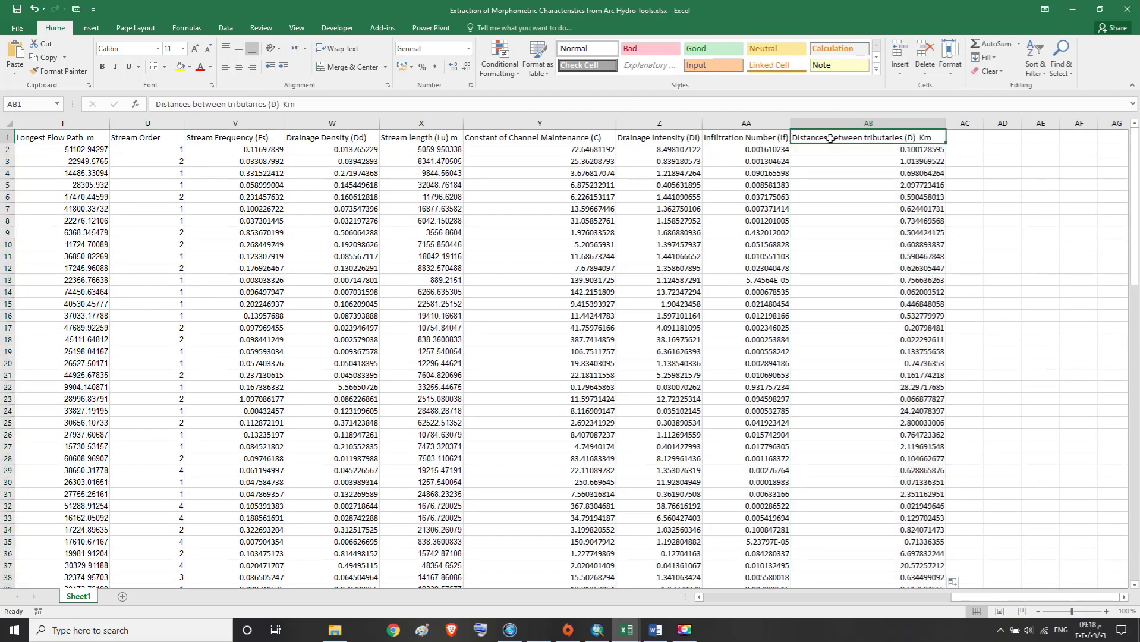
{"action": "double_click", "coordinate": [875, 149]}
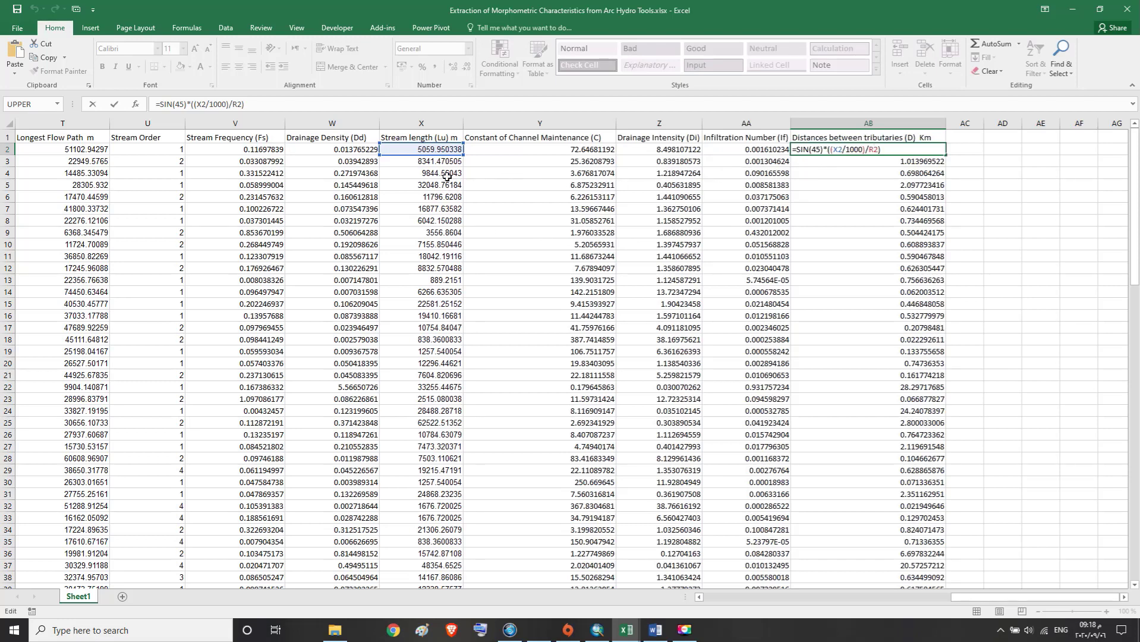
{"action": "left_click", "coordinate": [438, 155]}
{"action": "left_click", "coordinate": [700, 597]}
{"action": "left_click", "coordinate": [700, 597]}
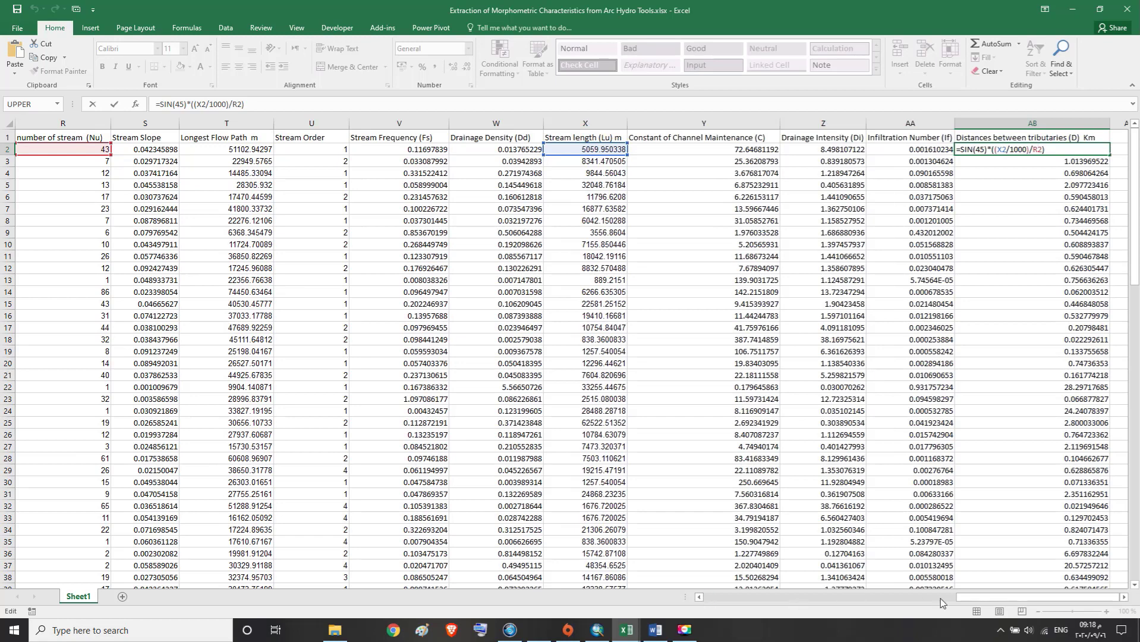
{"action": "left_click", "coordinate": [1123, 597]}
{"action": "left_click", "coordinate": [1123, 597]}
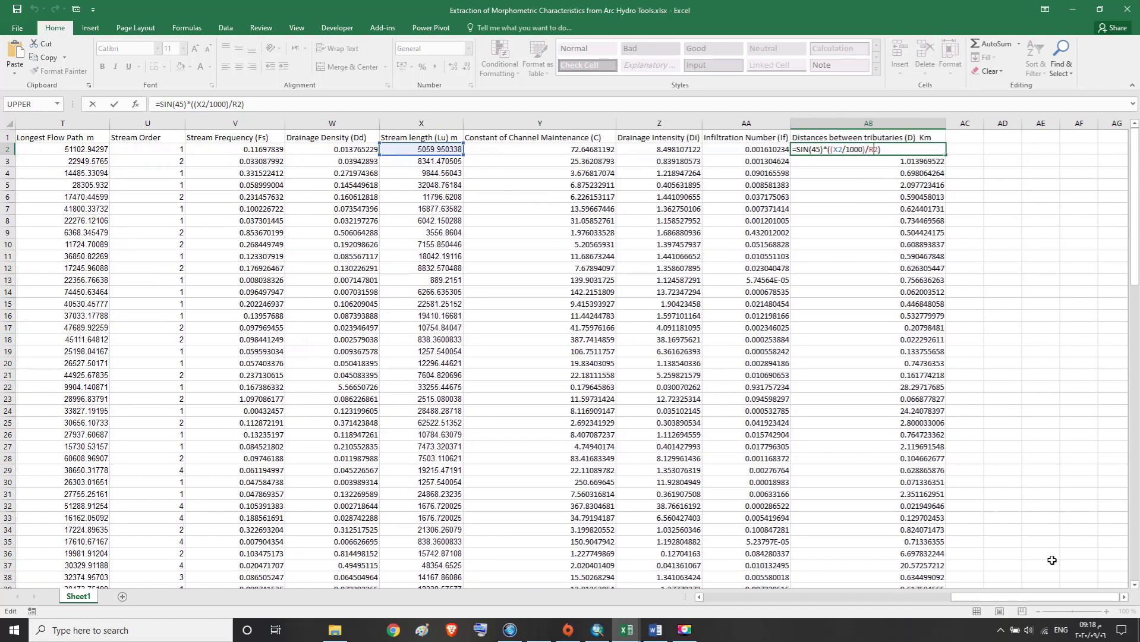
{"action": "key", "text": "ctrl+Return"}
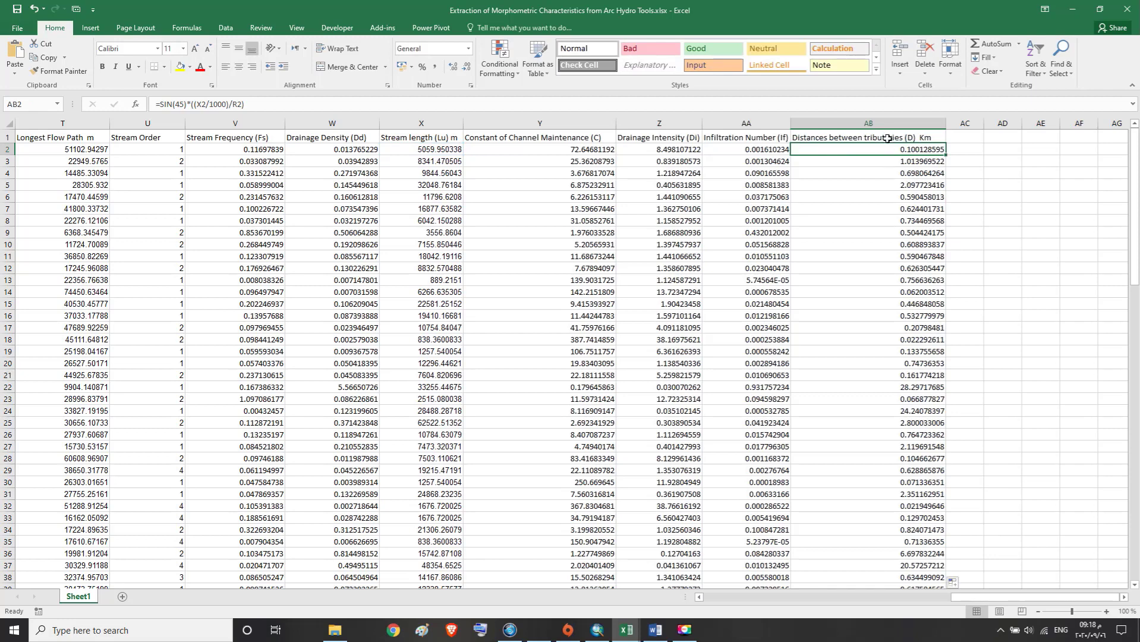
{"action": "left_click", "coordinate": [887, 138]}
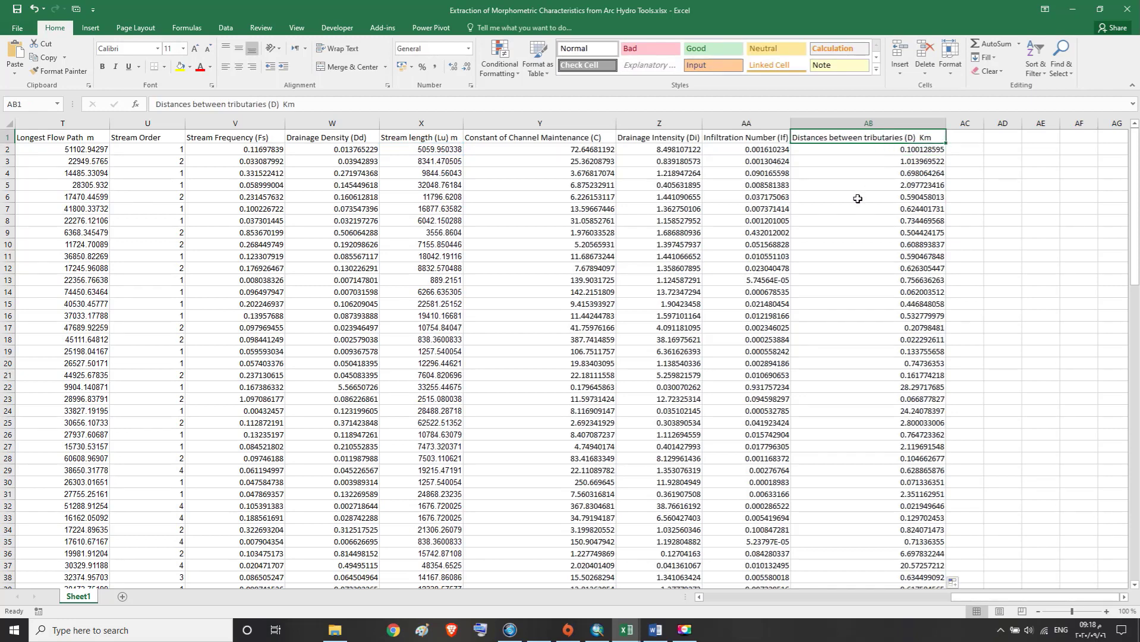
{"action": "left_click", "coordinate": [655, 630]}
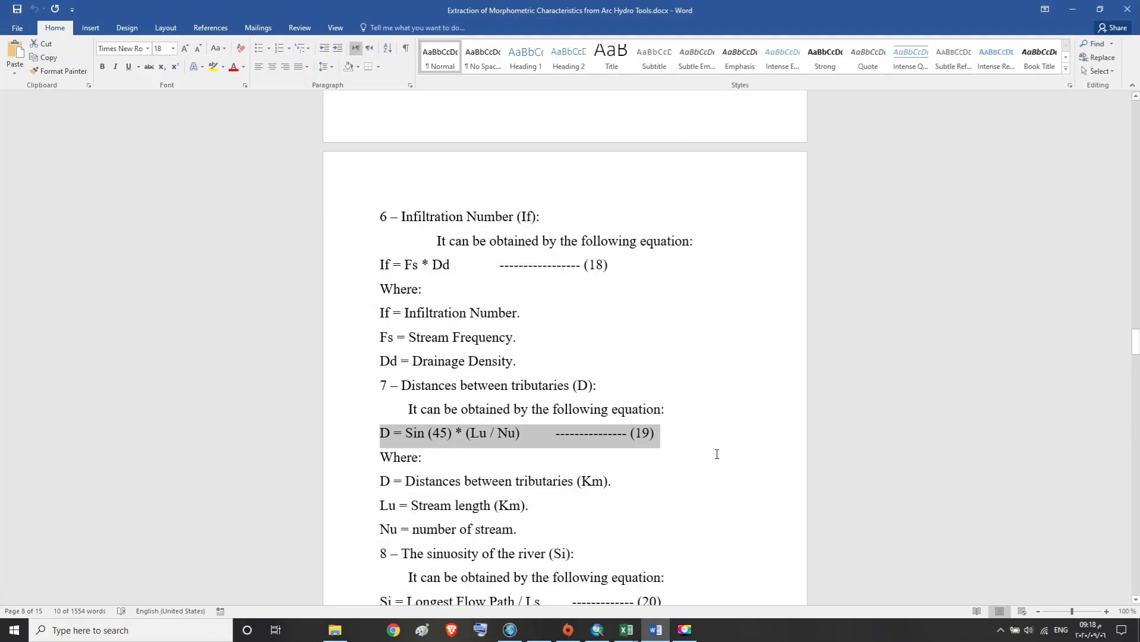
Read the river sinuosity (Si) section: equation 20 and its Si, Ls and Longest Flow Path definitions
{"action": "scroll", "coordinate": [716, 454], "scroll_direction": "down", "scroll_amount": 2}
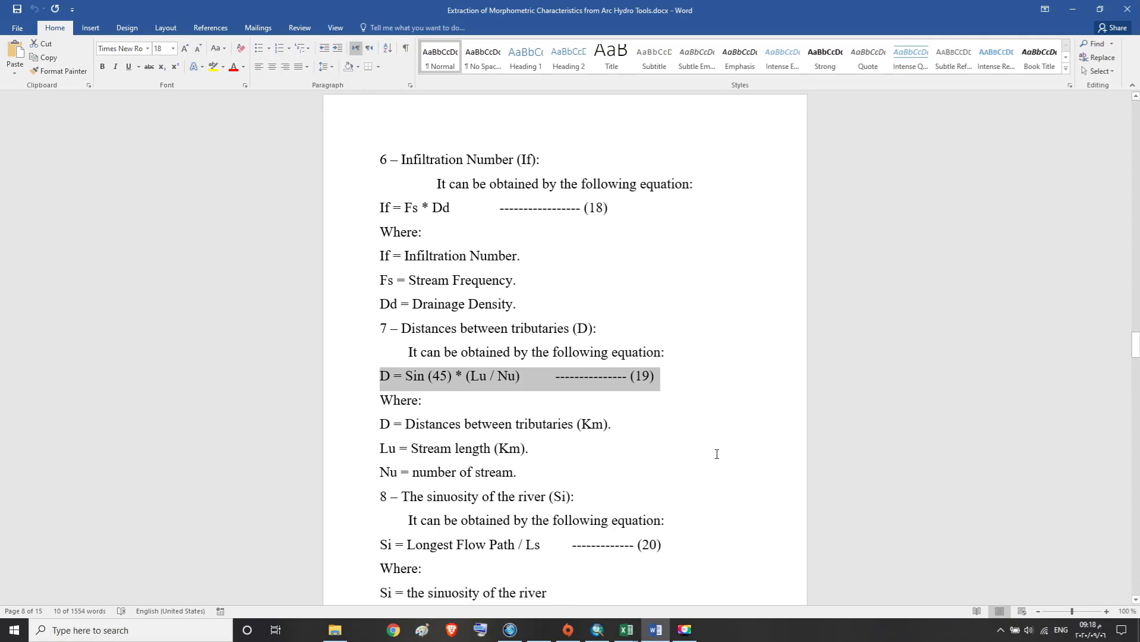
{"action": "scroll", "coordinate": [717, 454], "scroll_direction": "down", "scroll_amount": 1}
{"action": "scroll", "coordinate": [716, 454], "scroll_direction": "down", "scroll_amount": 2}
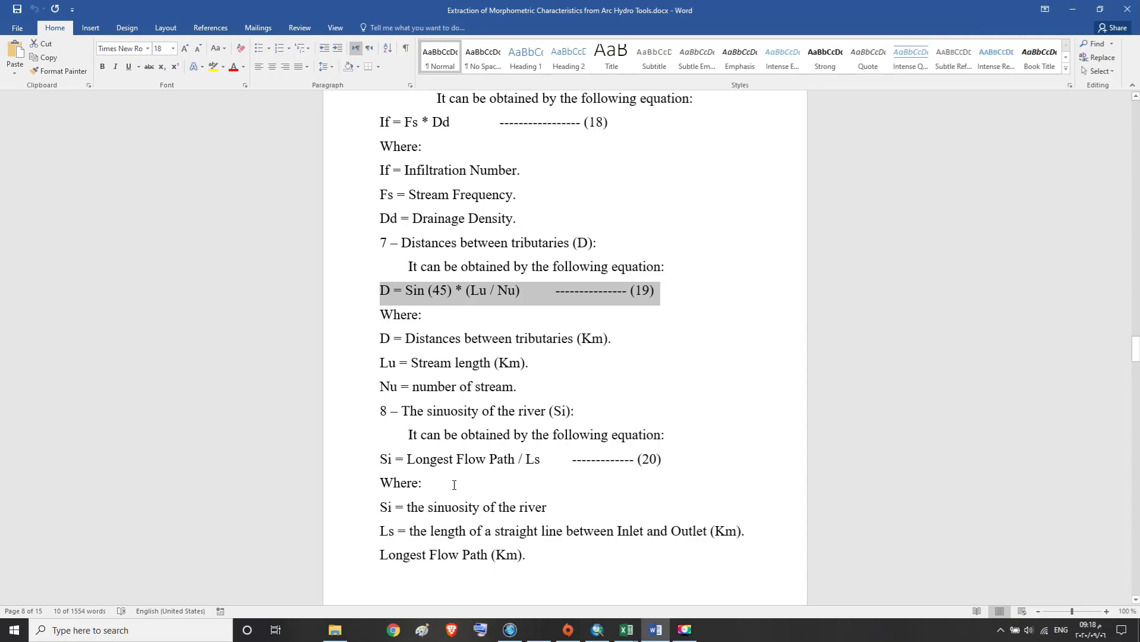
{"action": "left_click_drag", "start_coordinate": [379, 410], "coordinate": [577, 413]}
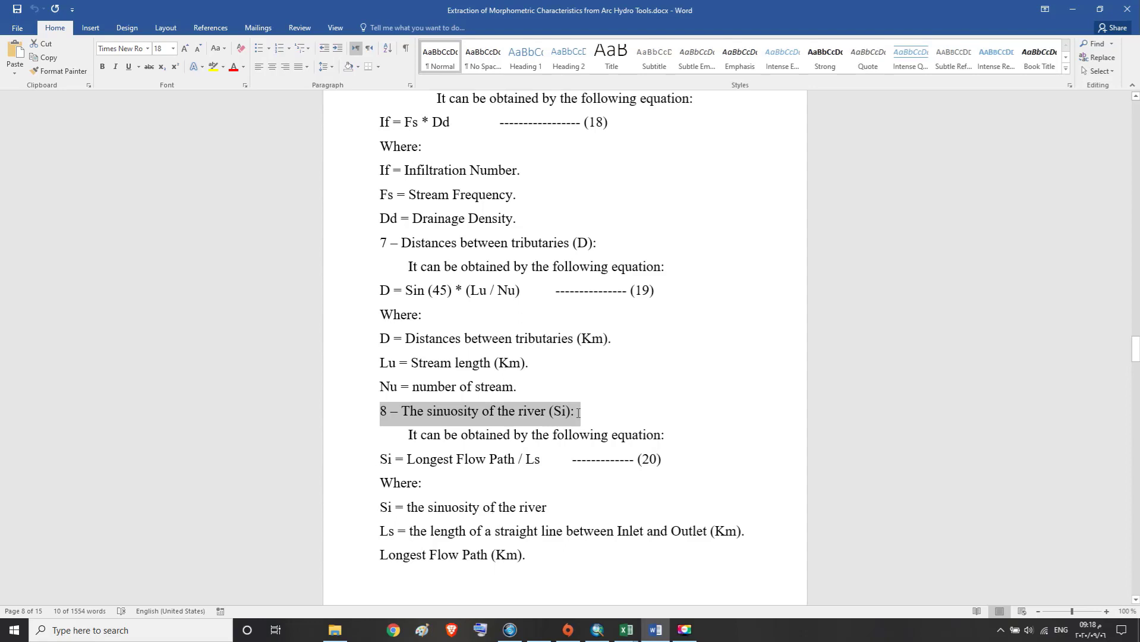
{"action": "left_click_drag", "start_coordinate": [578, 412], "coordinate": [576, 411]}
{"action": "left_click_drag", "start_coordinate": [410, 433], "coordinate": [634, 434]}
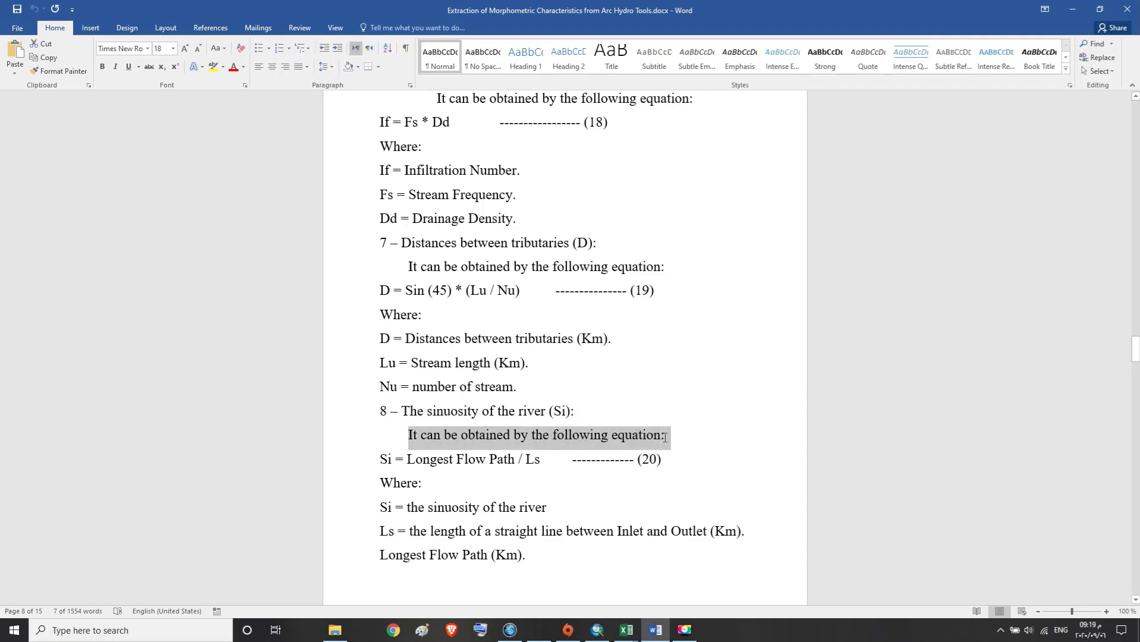
{"action": "left_click_drag", "start_coordinate": [380, 459], "coordinate": [663, 465]}
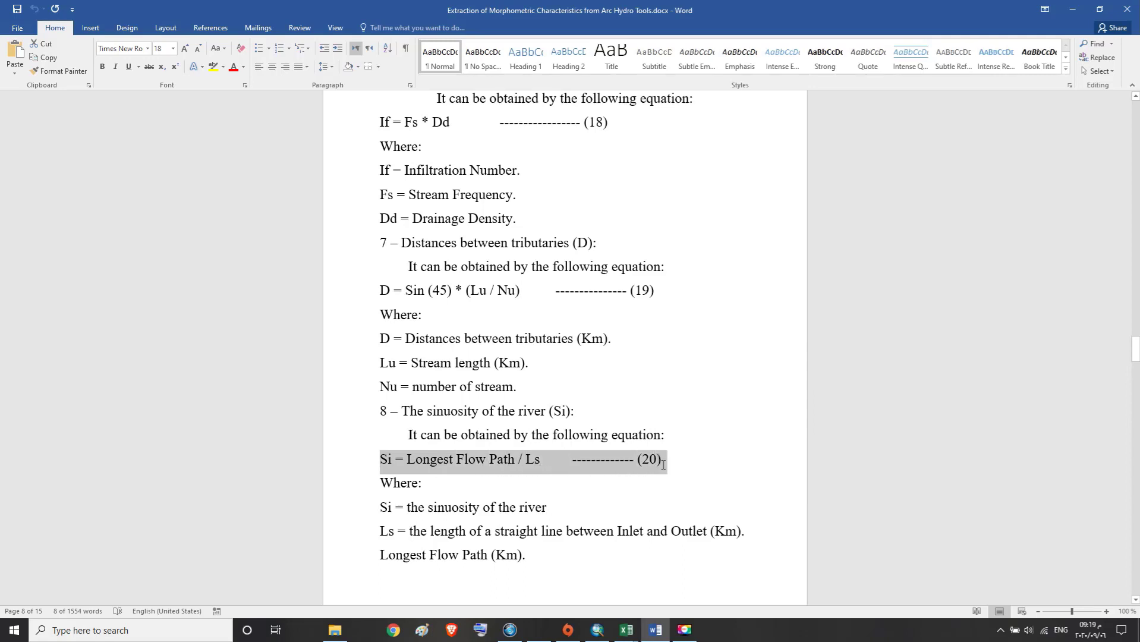
{"action": "triple_click", "coordinate": [383, 484]}
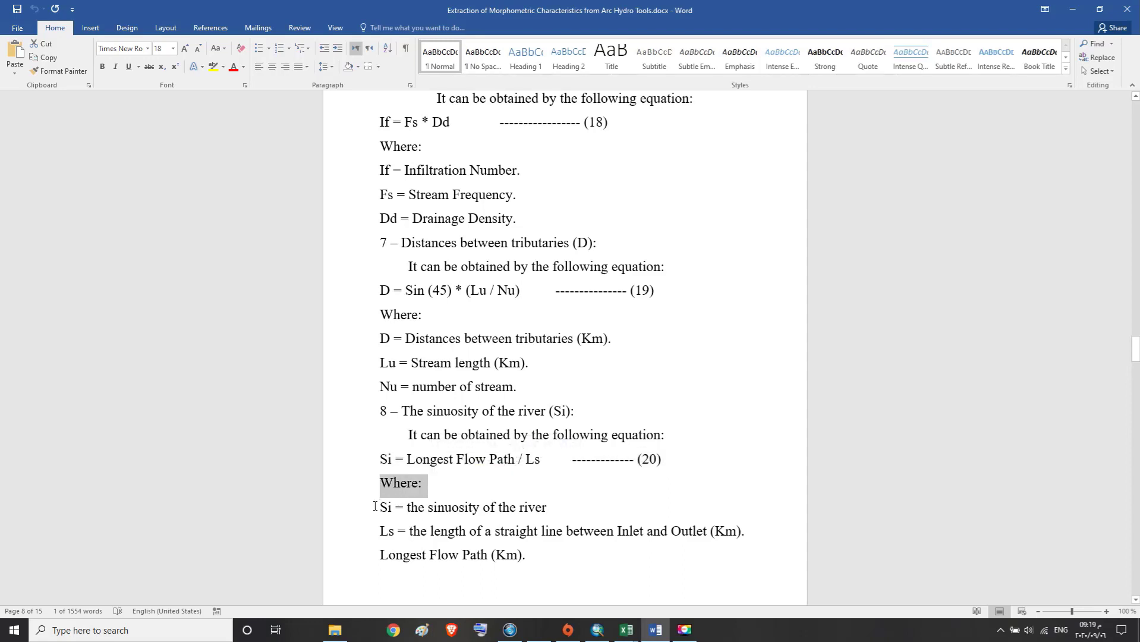
{"action": "left_click_drag", "start_coordinate": [376, 507], "coordinate": [553, 509]}
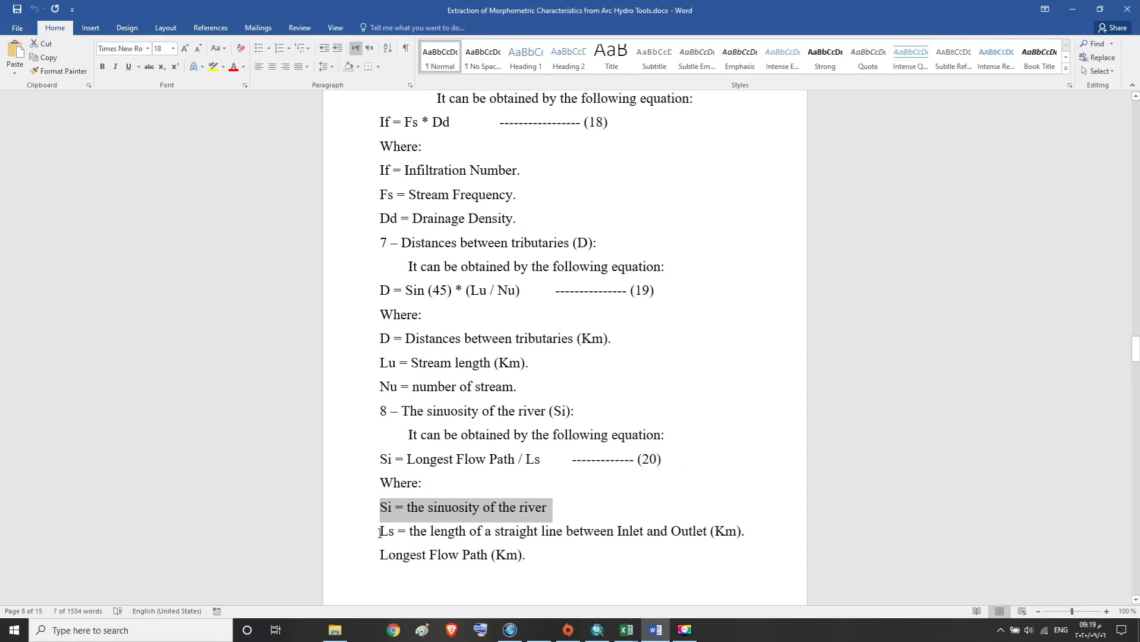
{"action": "left_click_drag", "start_coordinate": [380, 532], "coordinate": [759, 530]}
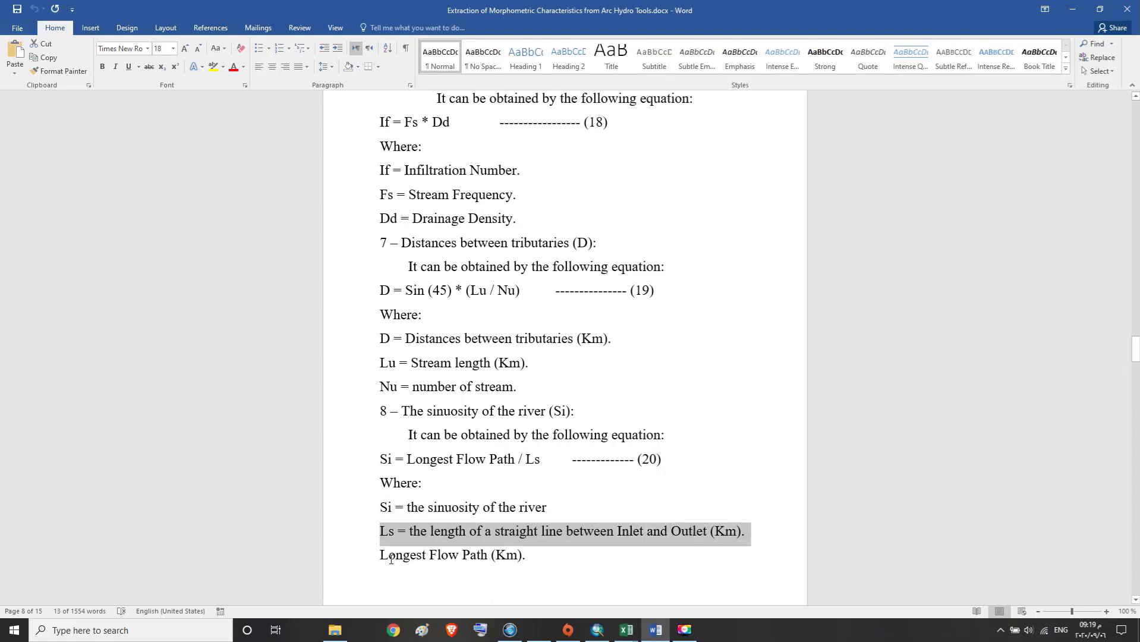
{"action": "left_click_drag", "start_coordinate": [381, 556], "coordinate": [529, 558]}
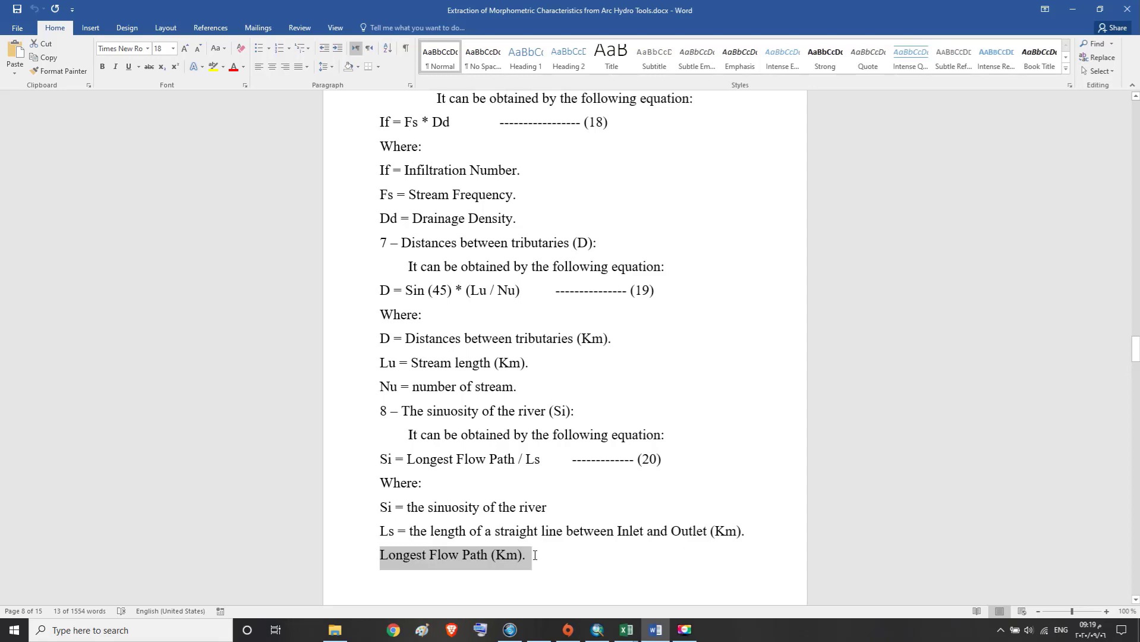
{"action": "left_click", "coordinate": [507, 556]}
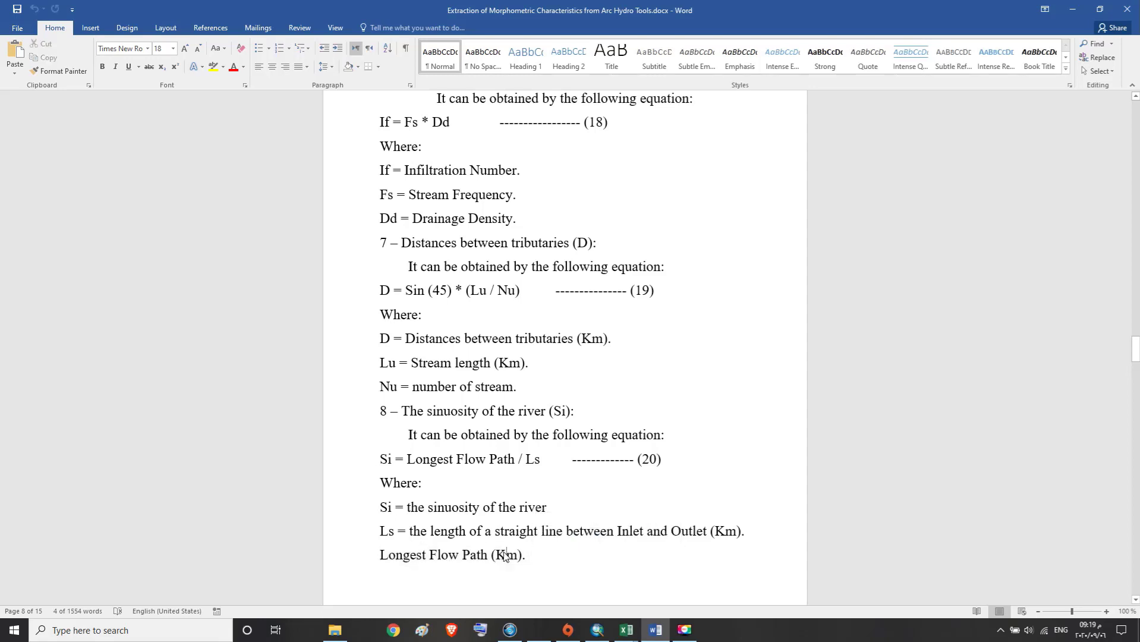
{"action": "left_click_drag", "start_coordinate": [381, 459], "coordinate": [671, 454]}
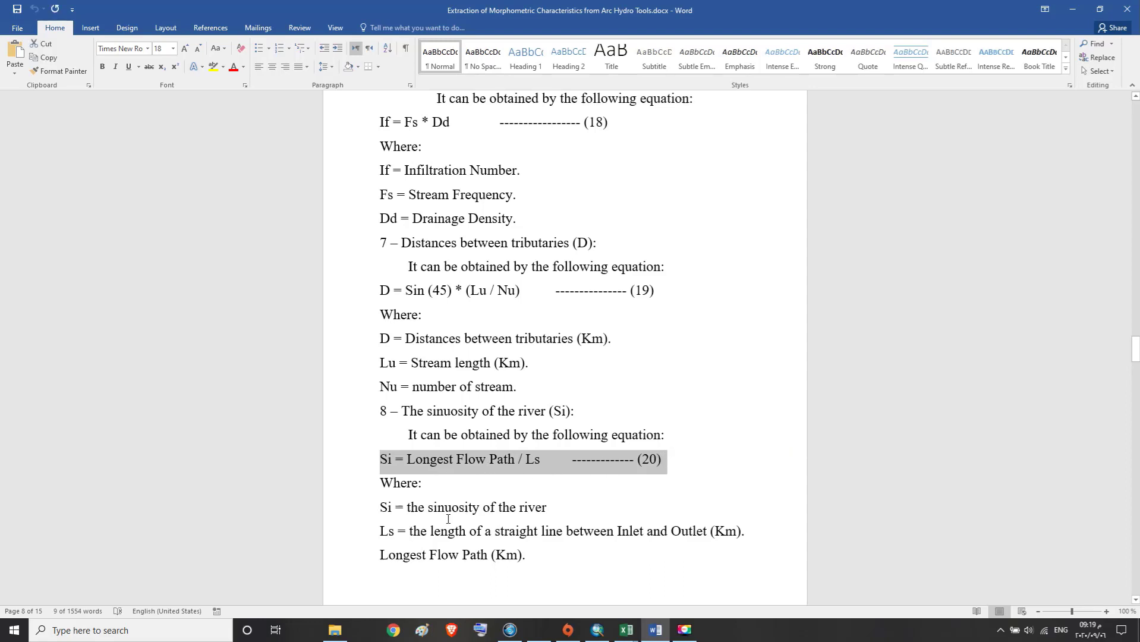
Copy the symbol Ls from the start of its definition line and return to Excel
{"action": "left_click_drag", "start_coordinate": [379, 530], "coordinate": [745, 539]}
{"action": "left_click", "coordinate": [450, 541]}
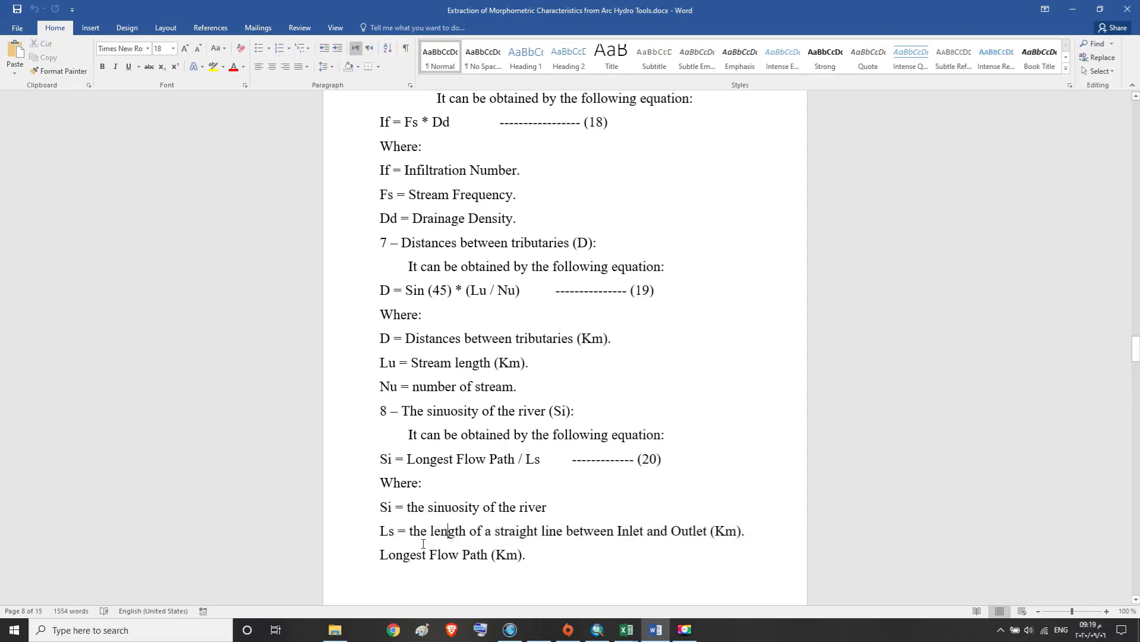
{"action": "left_click_drag", "start_coordinate": [381, 530], "coordinate": [387, 539]}
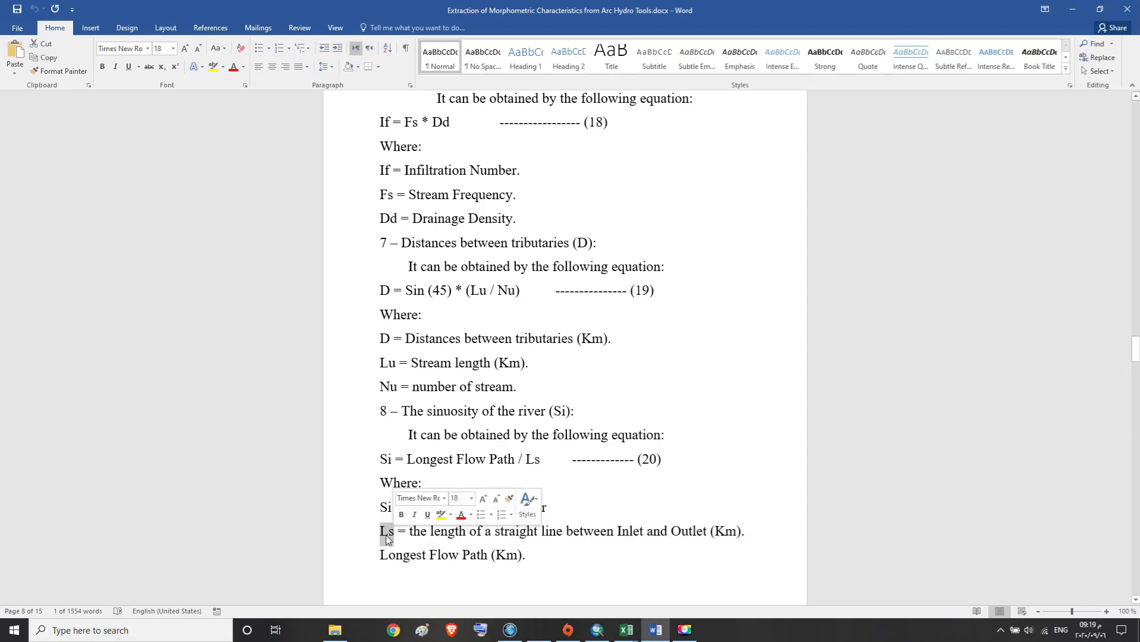
{"action": "right_click", "coordinate": [386, 537]}
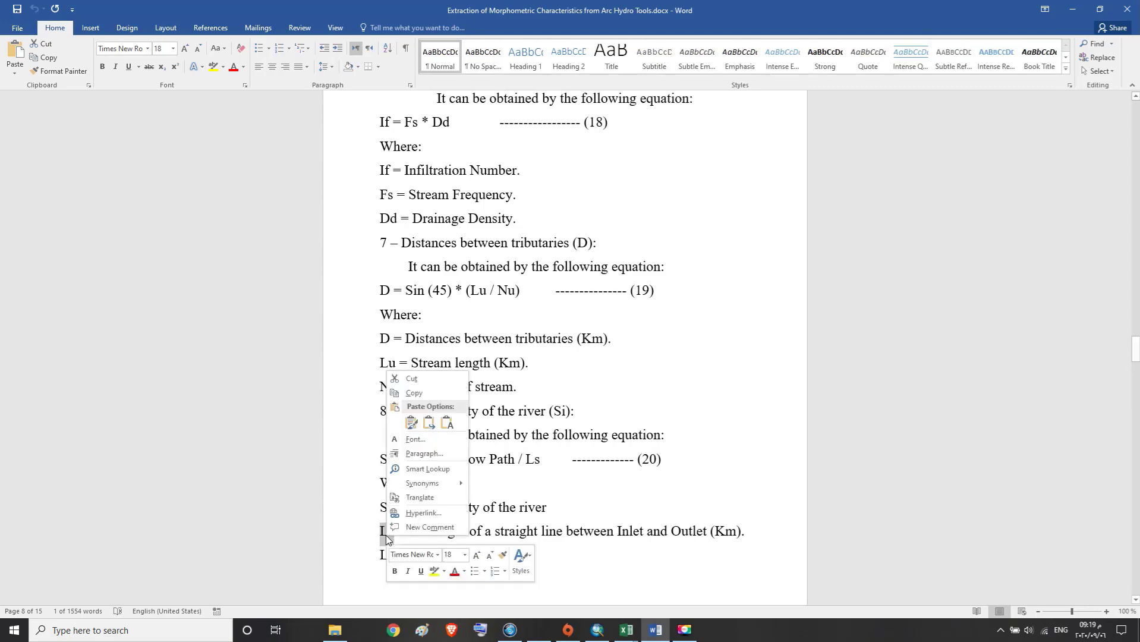
{"action": "left_click", "coordinate": [404, 394]}
{"action": "mouse_move", "coordinate": [655, 630]}
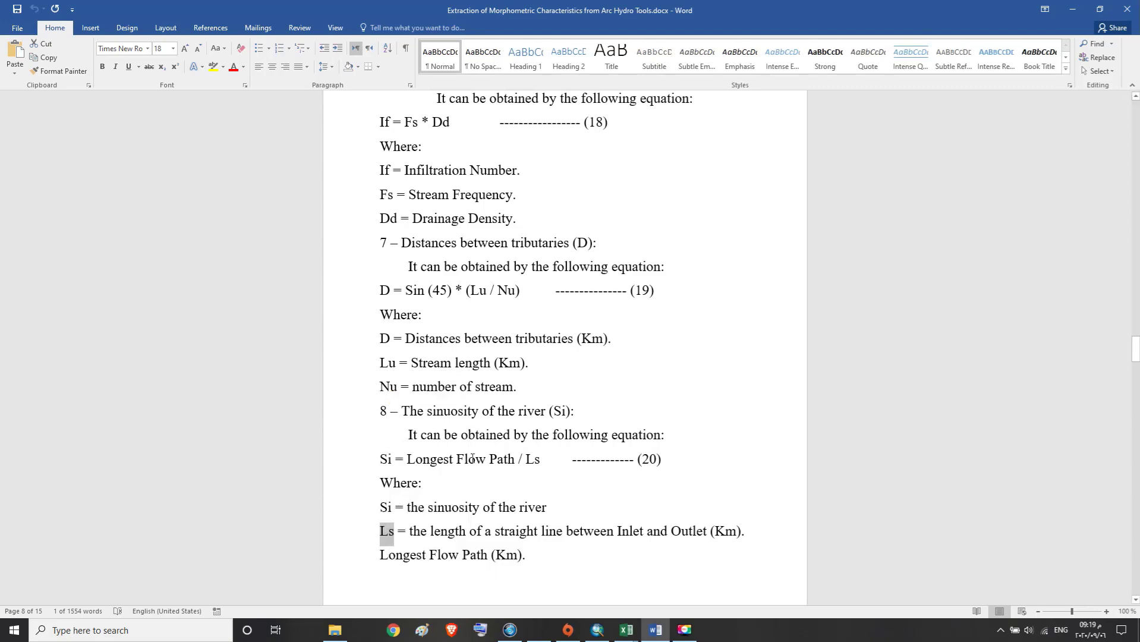
{"action": "left_click", "coordinate": [662, 635]}
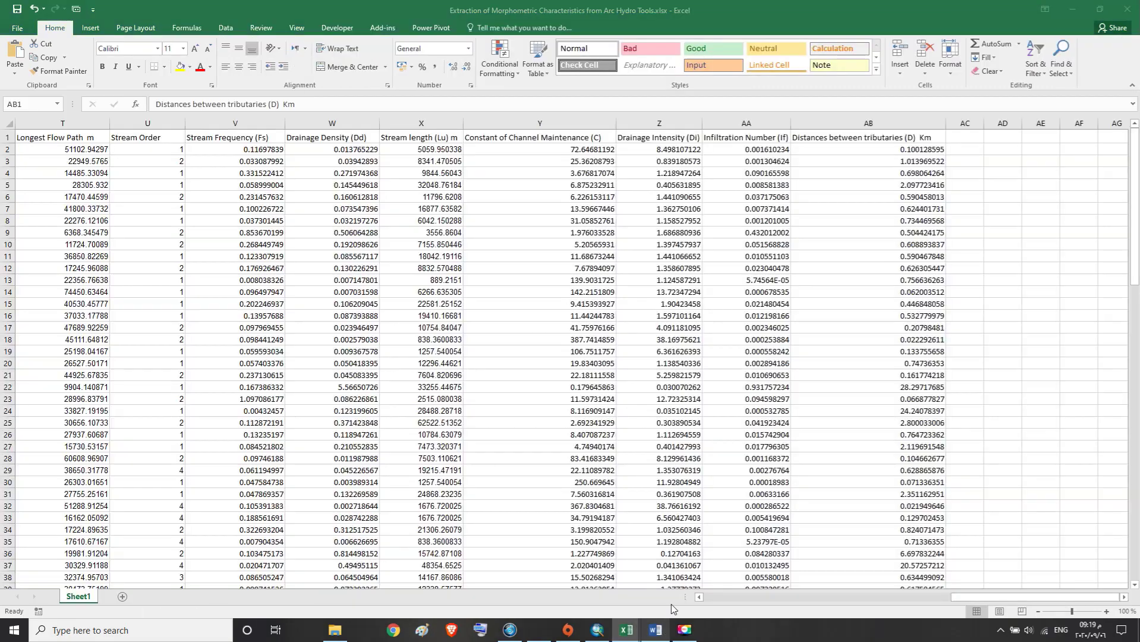
Paste Ls into AC1, widen column AC, and complete the heading as 'Ls Km'
{"action": "left_click", "coordinate": [978, 137]}
{"action": "left_click_drag", "start_coordinate": [984, 123], "coordinate": [1010, 124]}
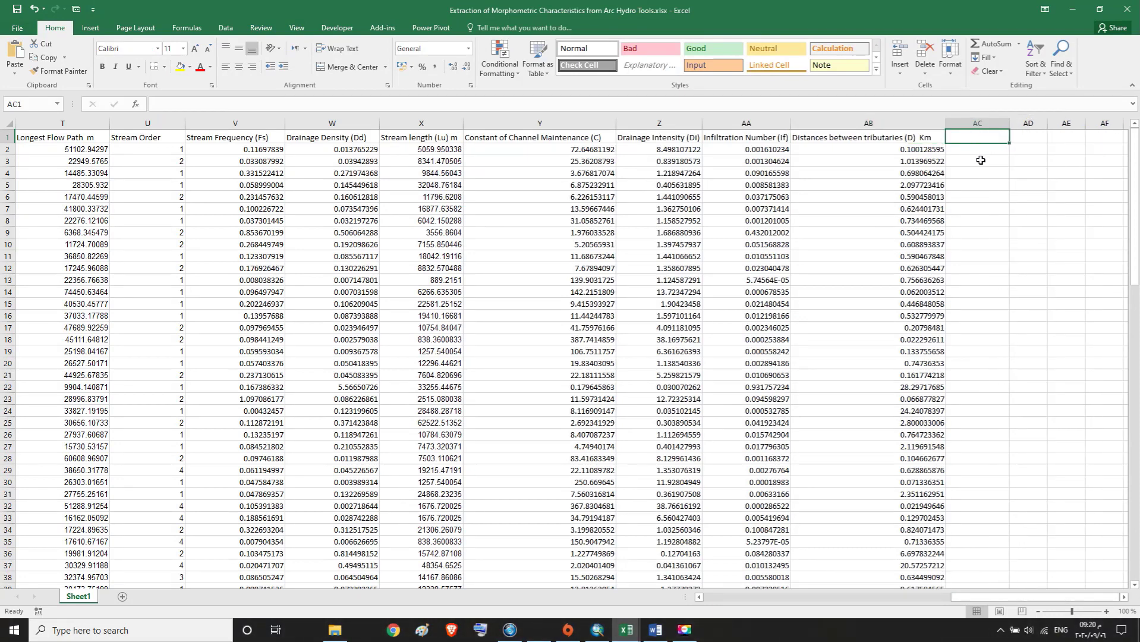
{"action": "left_click", "coordinate": [12, 76]}
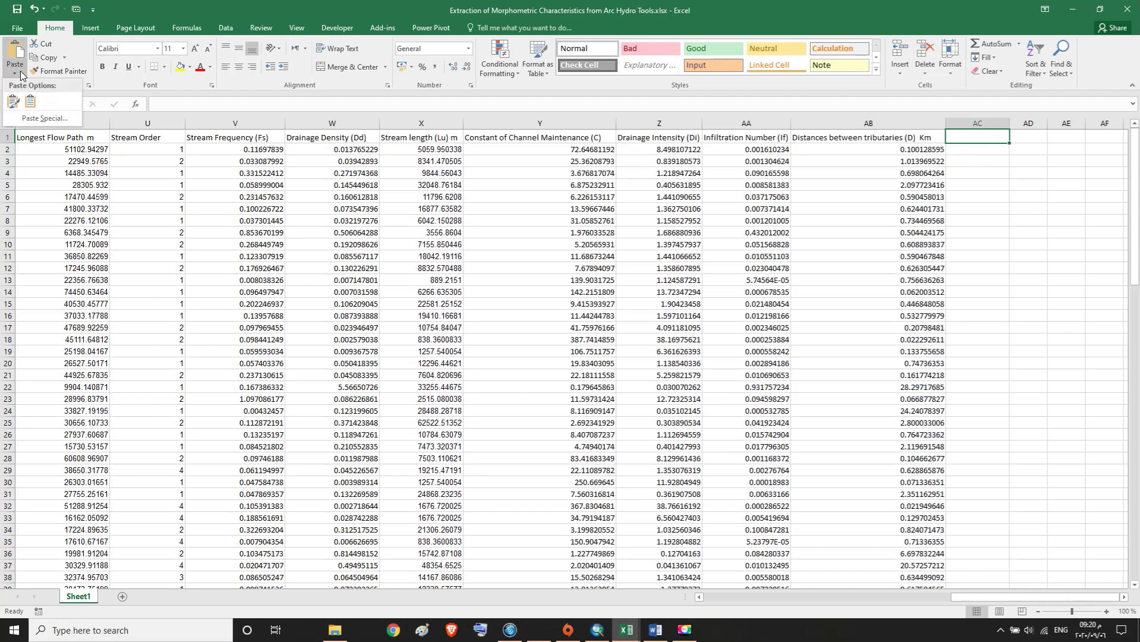
{"action": "left_click", "coordinate": [28, 102]}
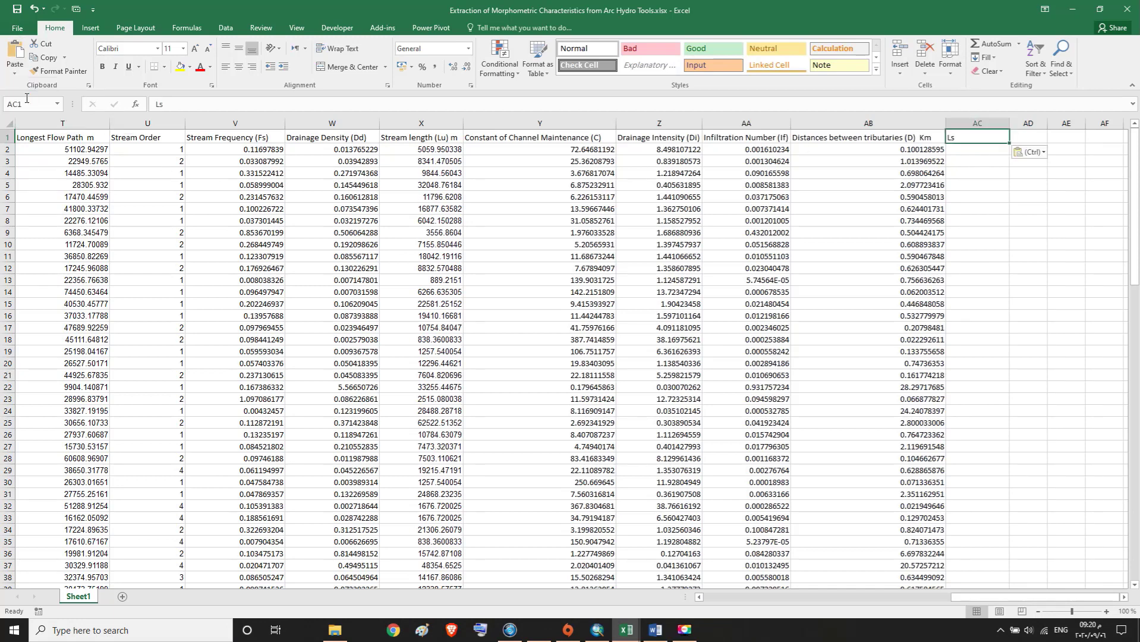
{"action": "double_click", "coordinate": [967, 137]}
{"action": "type", "text": "K"}
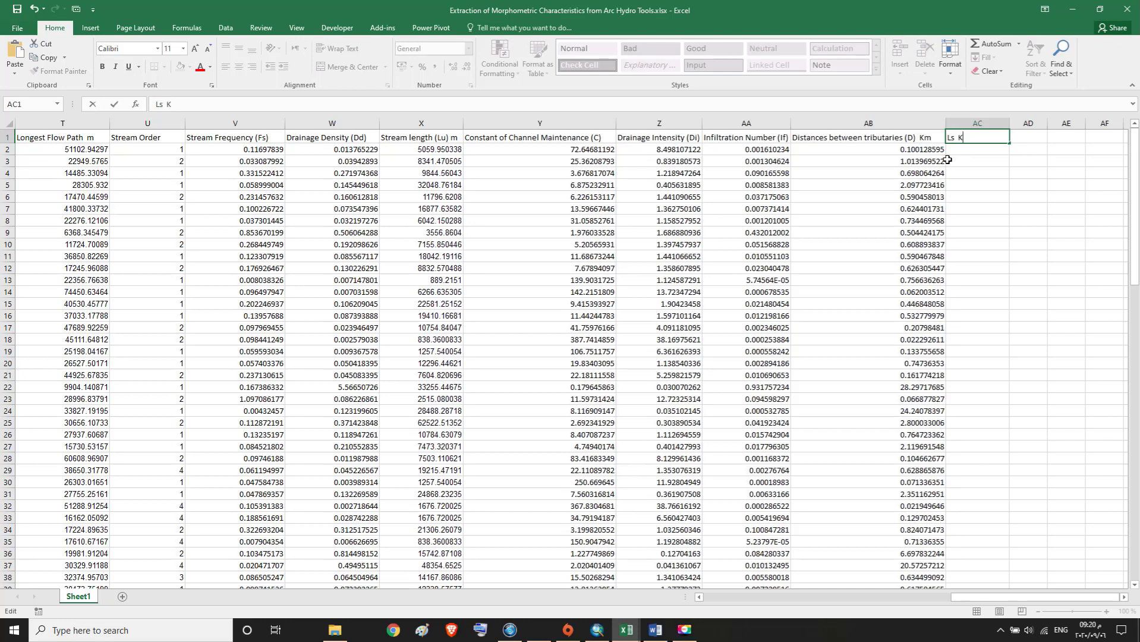
{"action": "type", "text": "m"}
{"action": "key", "text": "Return"}
{"action": "left_click", "coordinate": [988, 140]}
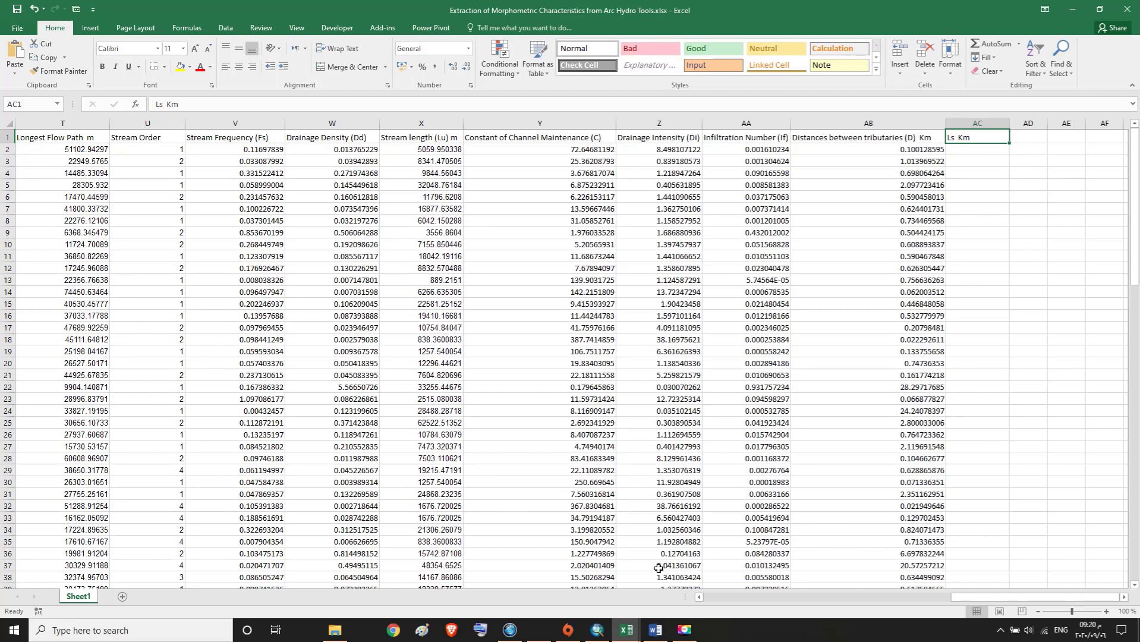
{"action": "mouse_move", "coordinate": [597, 630]}
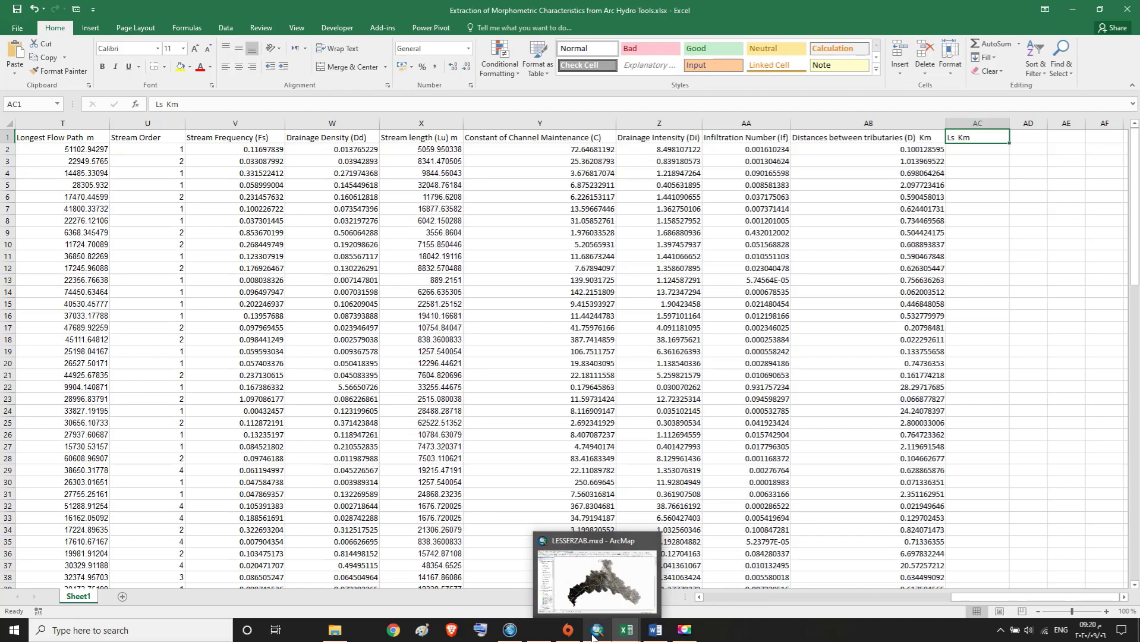
Open the Catchment layer's attribute table in ArcMap and select the first catchment
{"action": "left_click", "coordinate": [596, 630]}
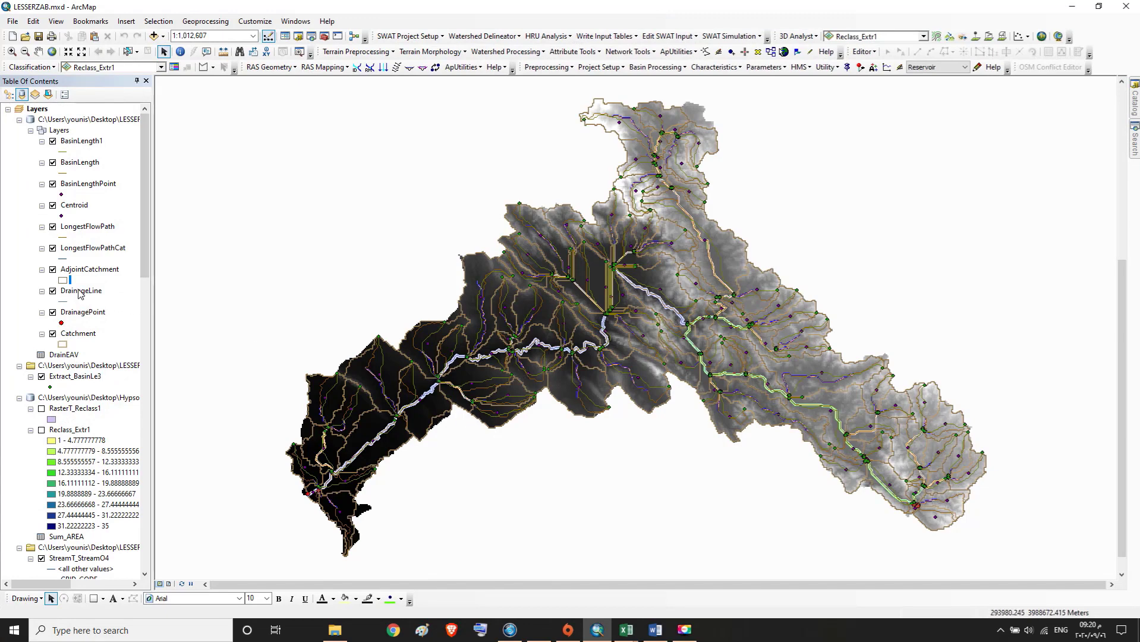
{"action": "left_click", "coordinate": [77, 332]}
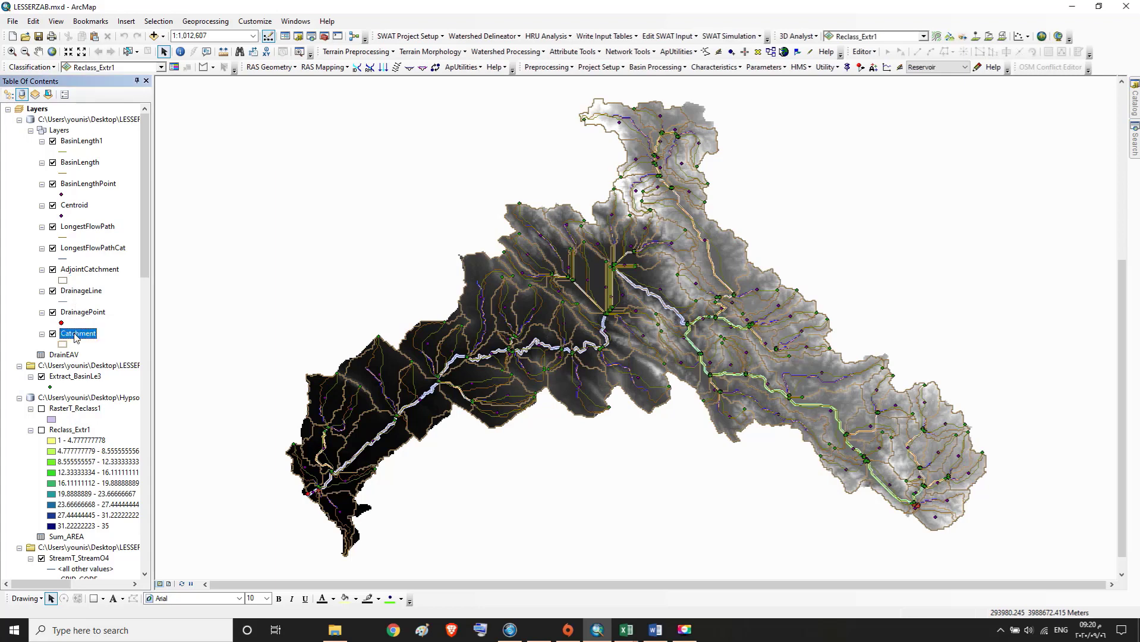
{"action": "right_click", "coordinate": [76, 338]}
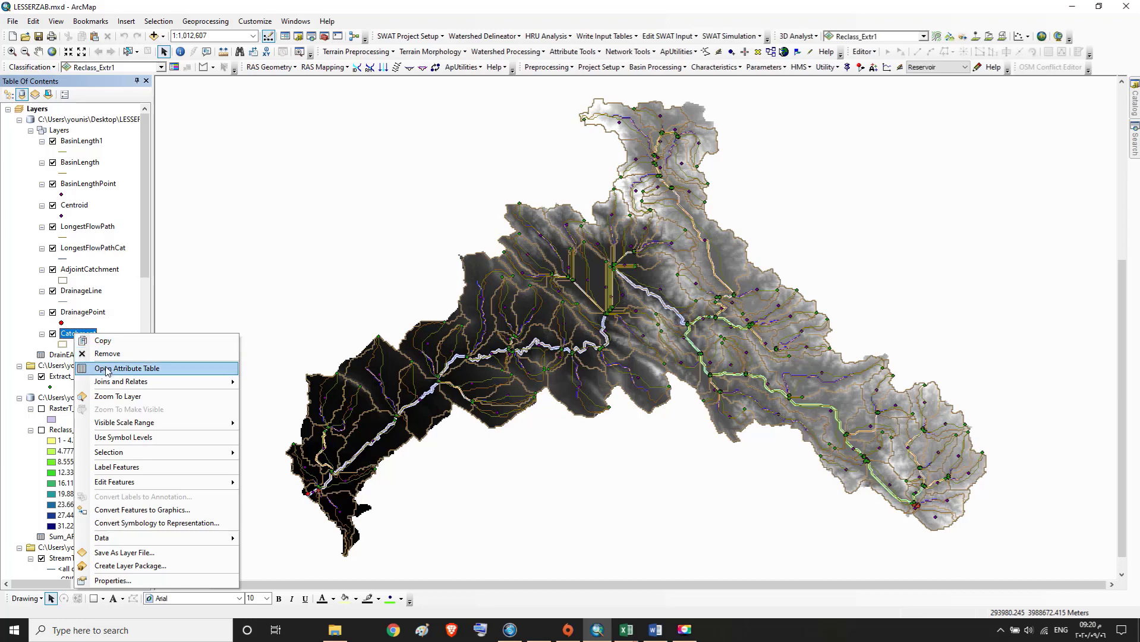
{"action": "left_click", "coordinate": [143, 371]}
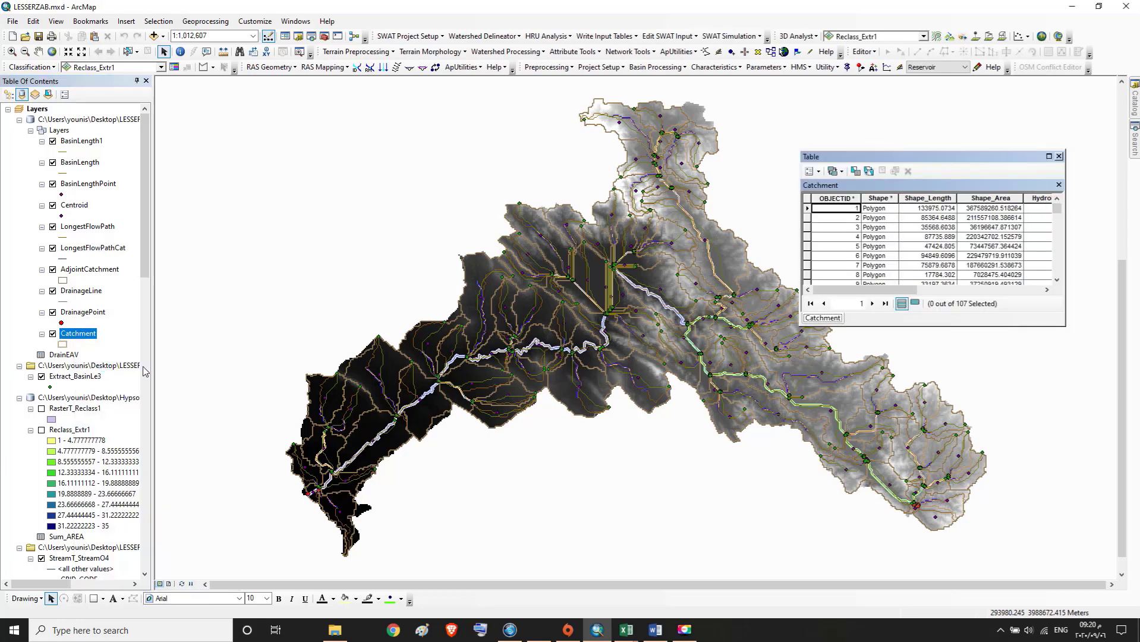
{"action": "left_click", "coordinate": [807, 209]}
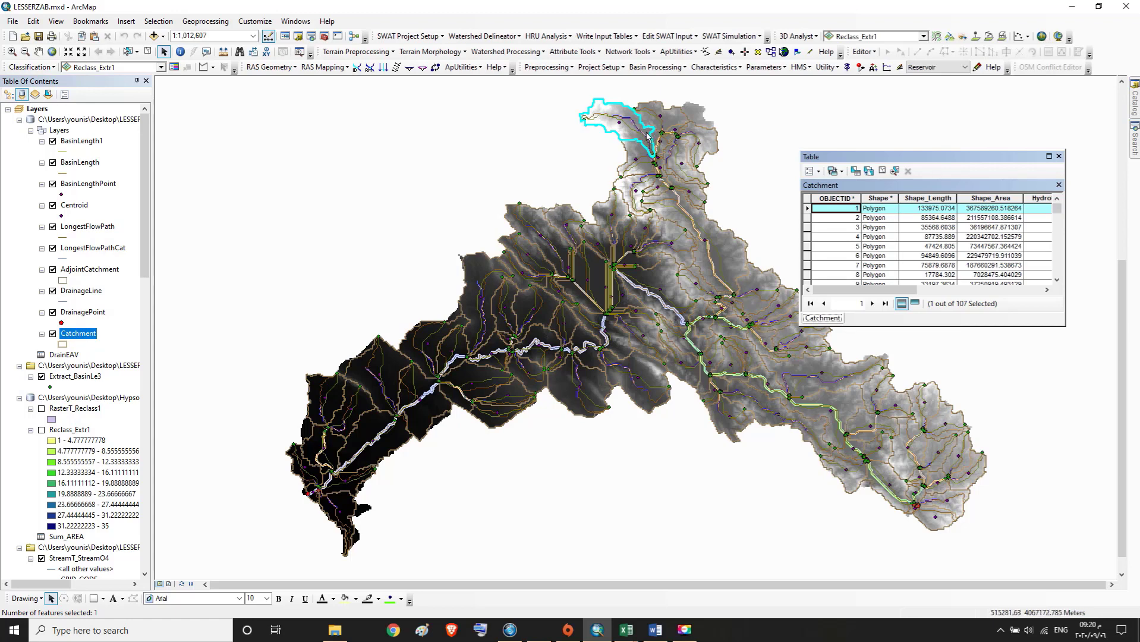
Measure the first catchment's straight-line length in kilometres, reading about 35.26 km
{"action": "left_click", "coordinate": [224, 53]}
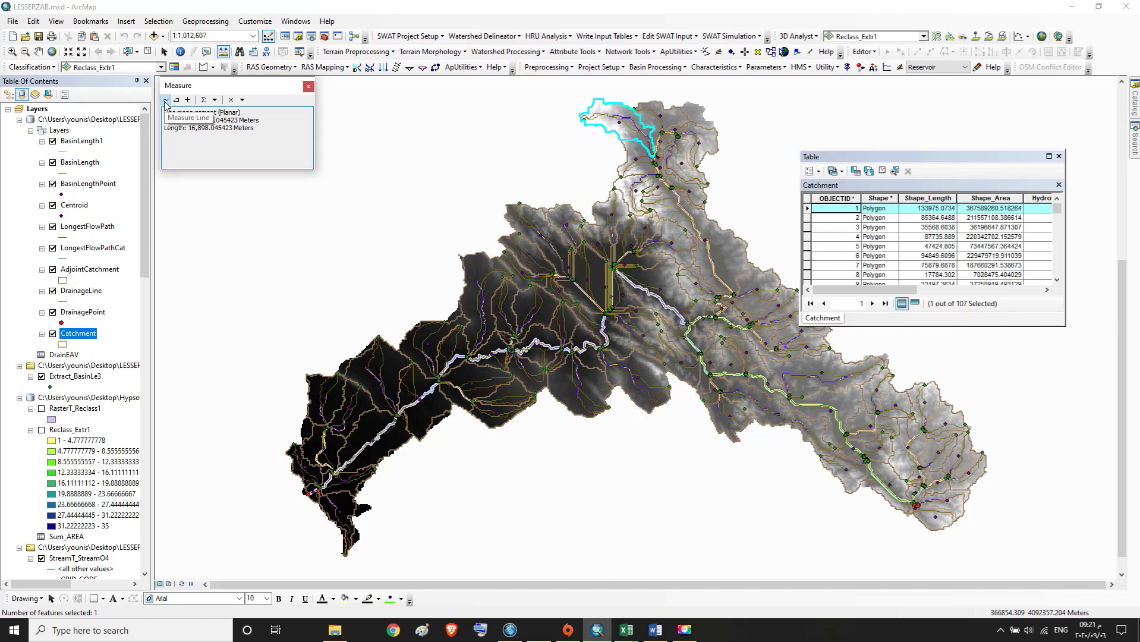
{"action": "left_click", "coordinate": [214, 99]}
{"action": "mouse_move", "coordinate": [245, 113]}
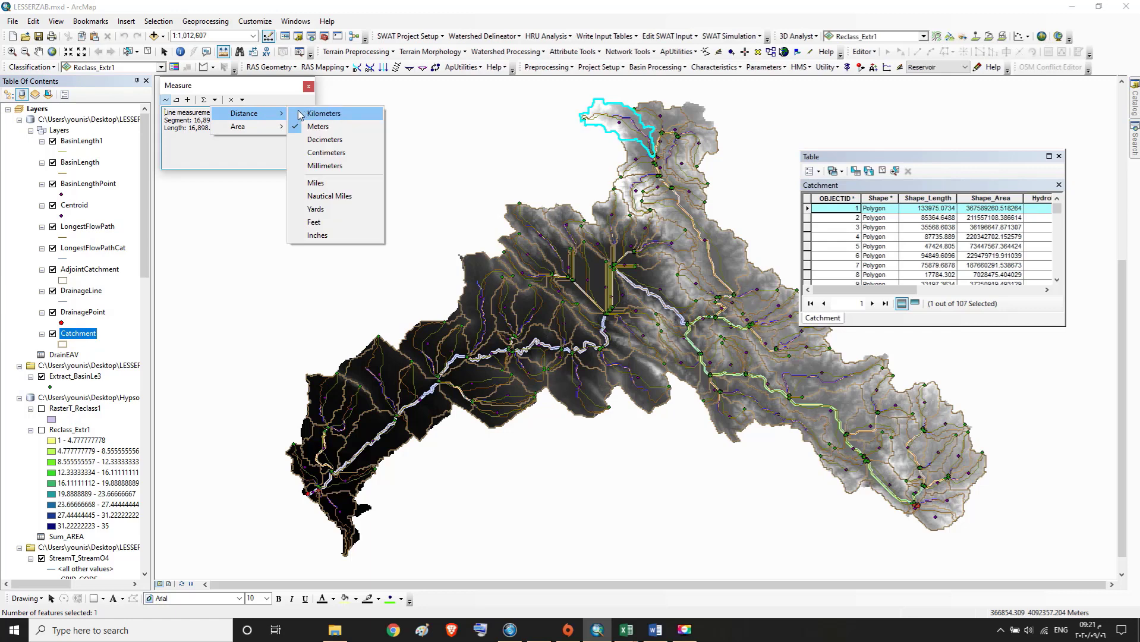
{"action": "left_click", "coordinate": [300, 113]}
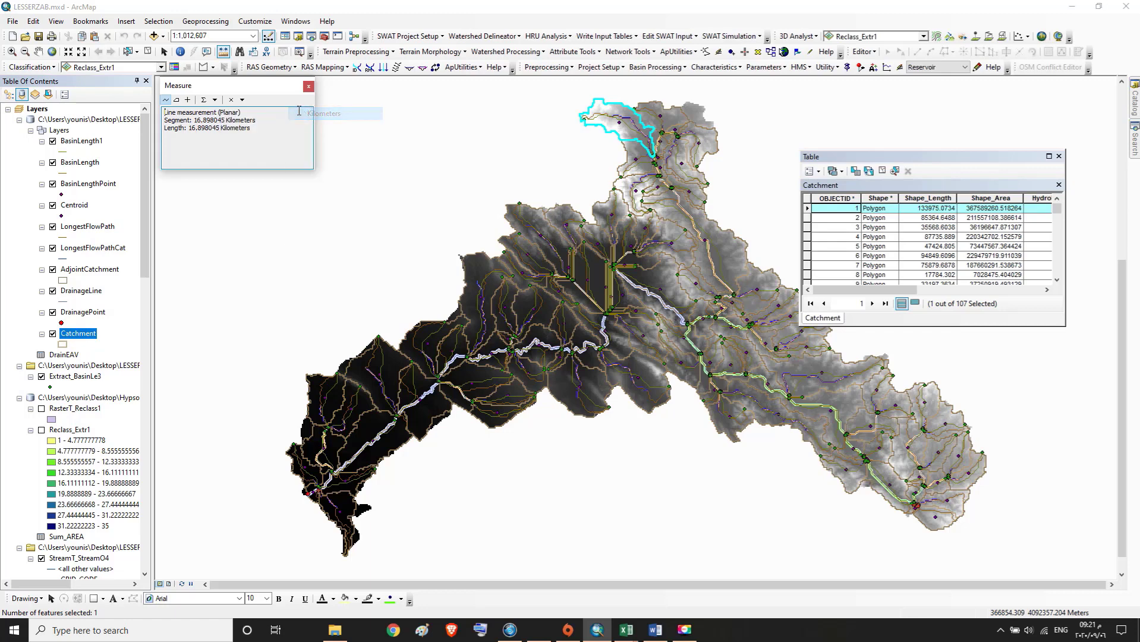
{"action": "left_click", "coordinate": [215, 100]}
{"action": "mouse_move", "coordinate": [244, 113]}
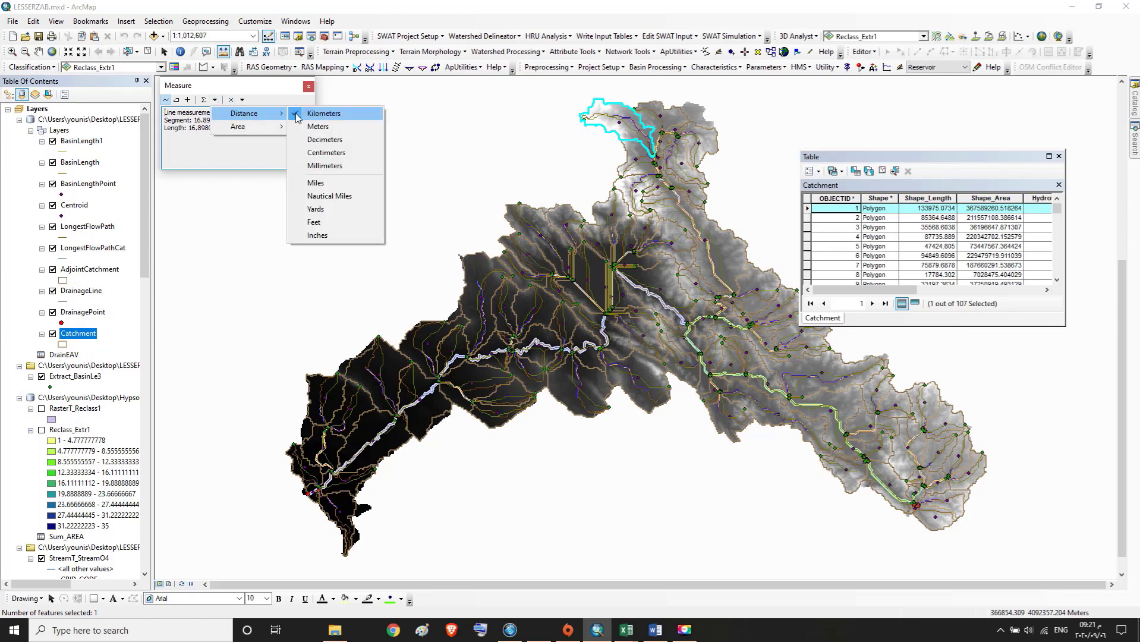
{"action": "left_click", "coordinate": [297, 115]}
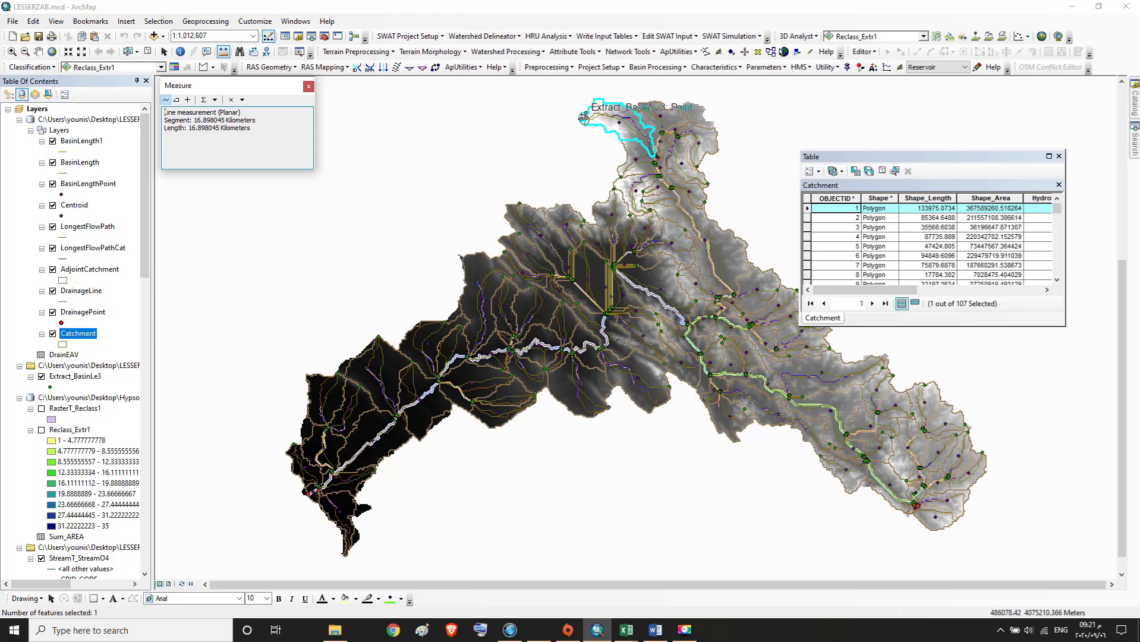
{"action": "left_click", "coordinate": [583, 117]}
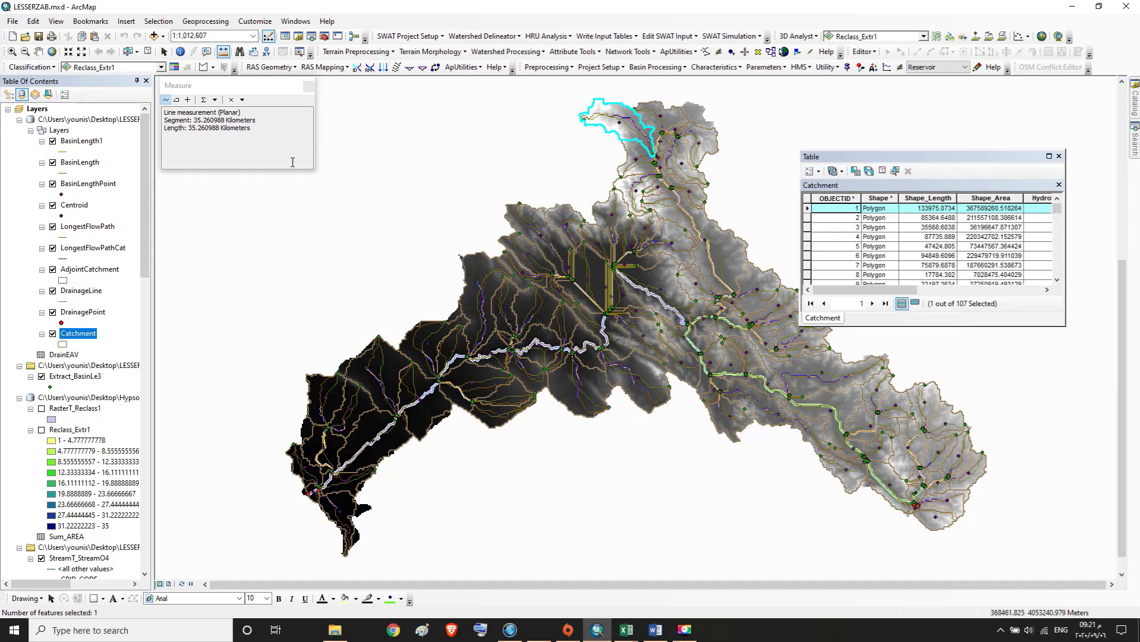
{"action": "left_click", "coordinate": [196, 151]}
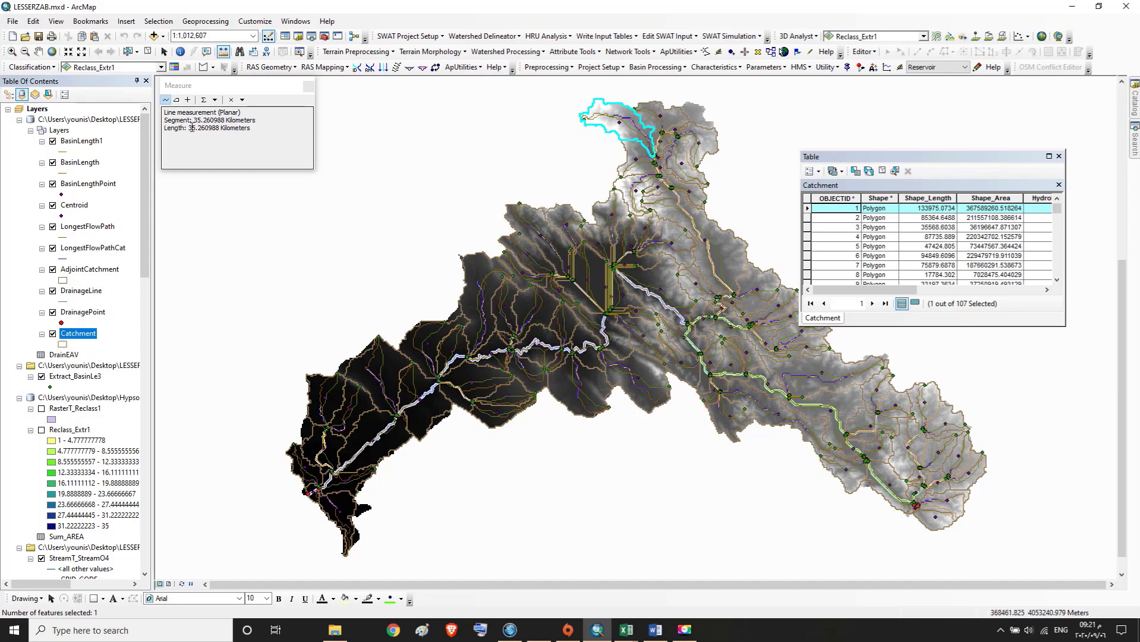
{"action": "left_click", "coordinate": [189, 127]}
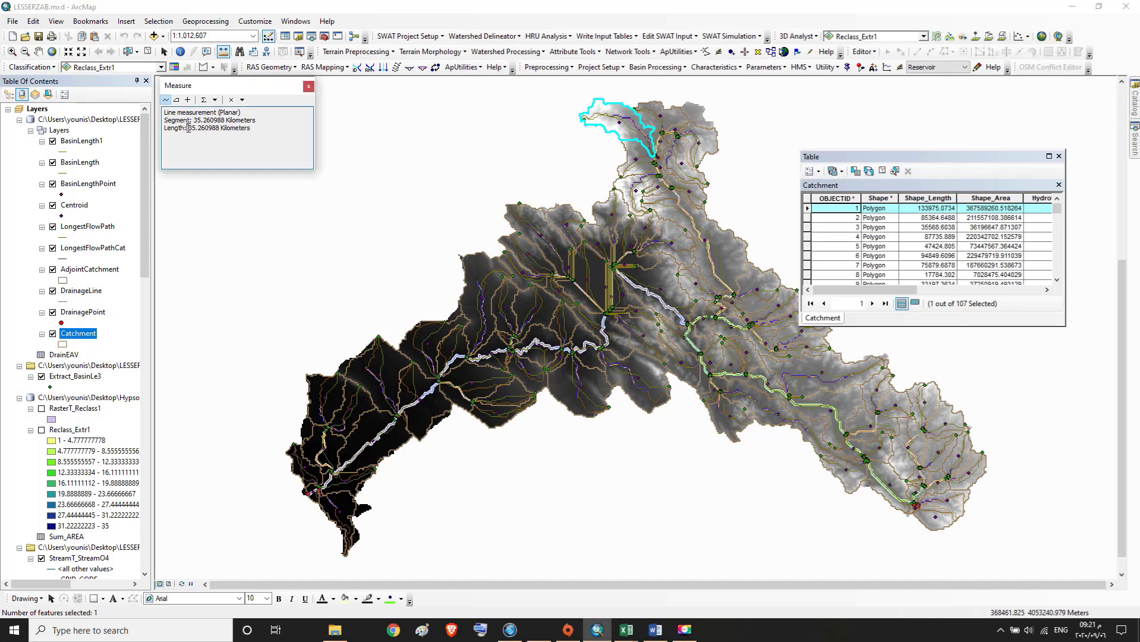
{"action": "left_click_drag", "start_coordinate": [192, 127], "coordinate": [197, 129]}
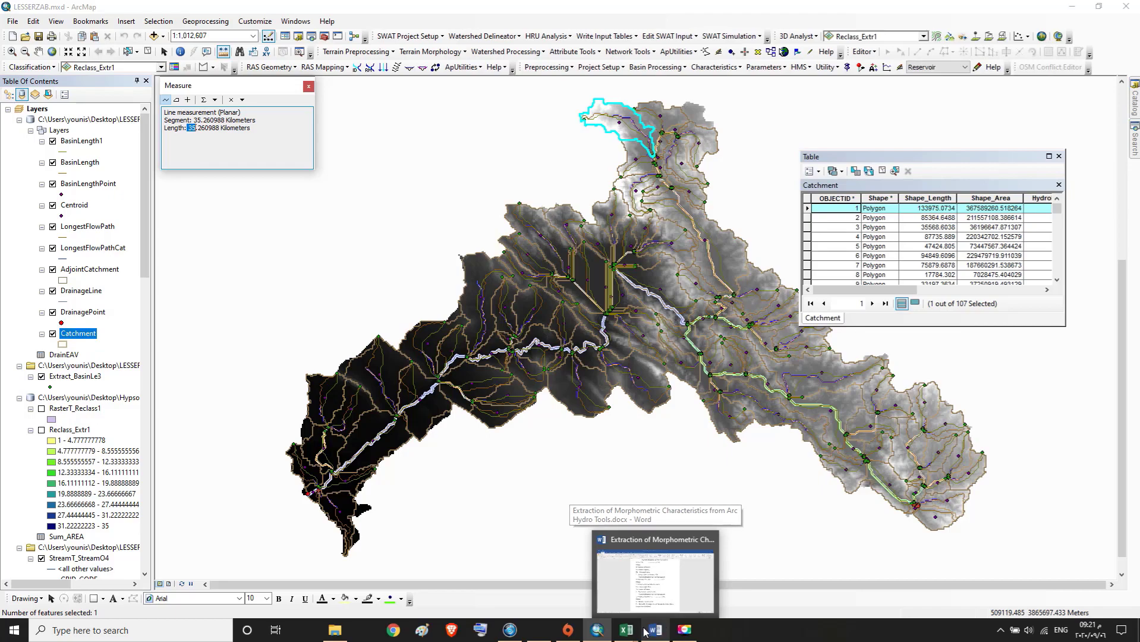
{"action": "mouse_move", "coordinate": [625, 629]}
{"action": "left_click", "coordinate": [582, 573]}
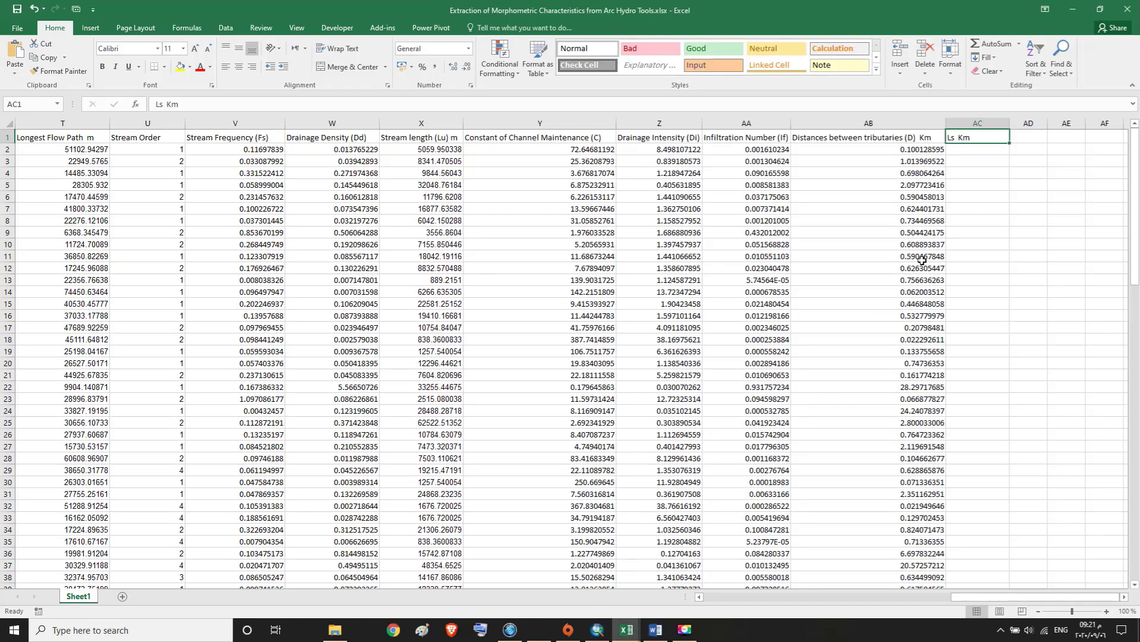
Enter 35 as the first basin's Ls Km in AC2, then return to ArcMap
{"action": "left_click", "coordinate": [973, 150]}
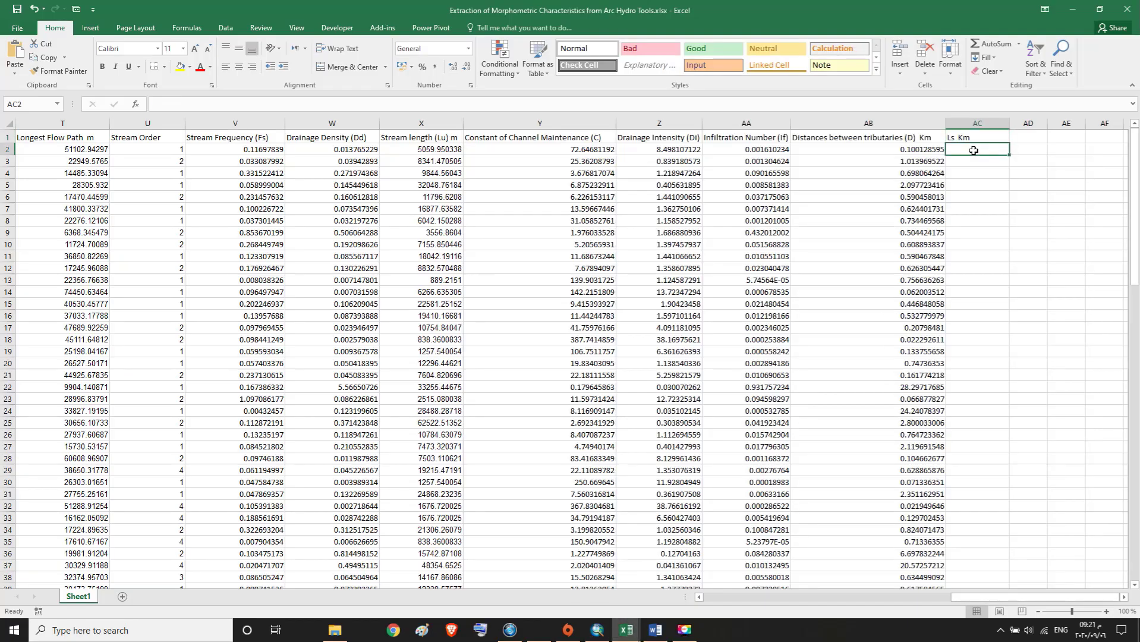
{"action": "type", "text": "35"}
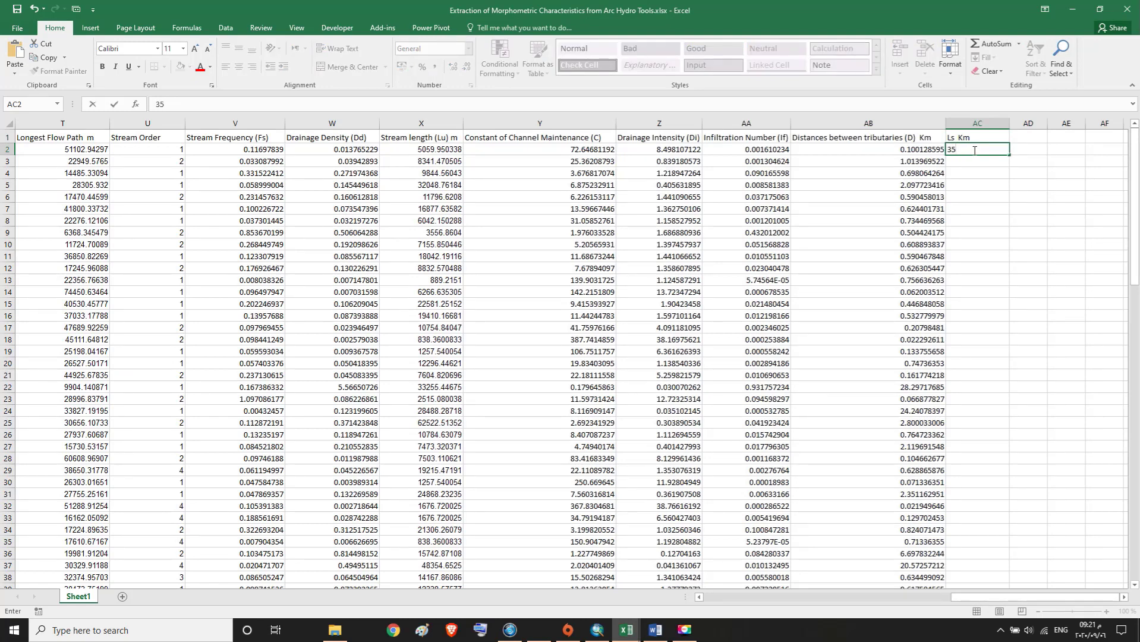
{"action": "left_click", "coordinate": [962, 160]}
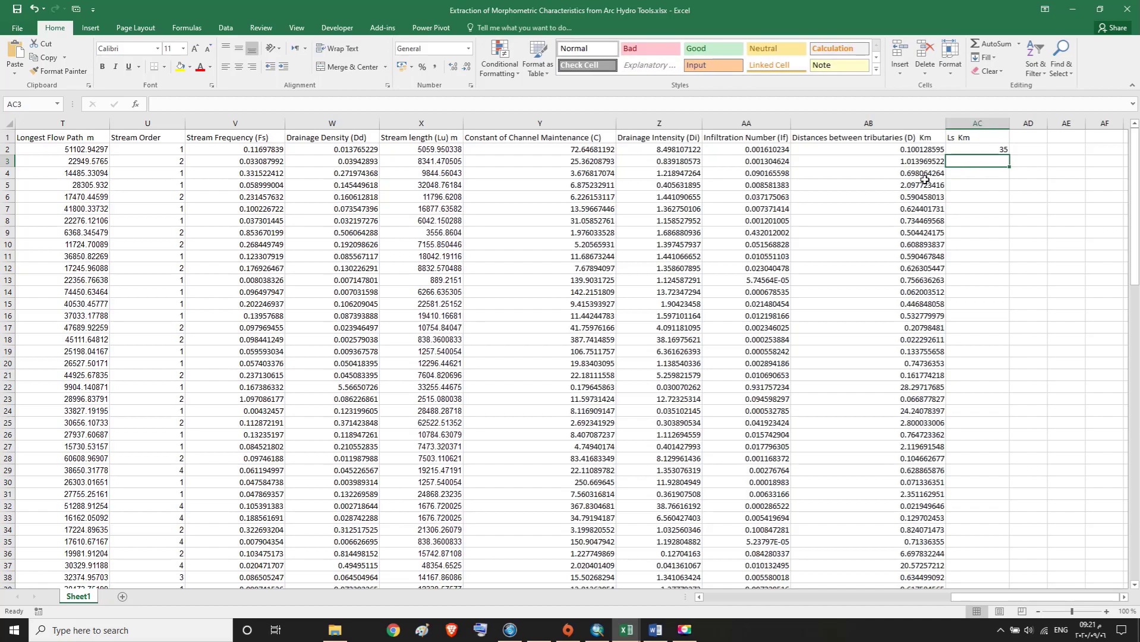
{"action": "left_click", "coordinate": [599, 630]}
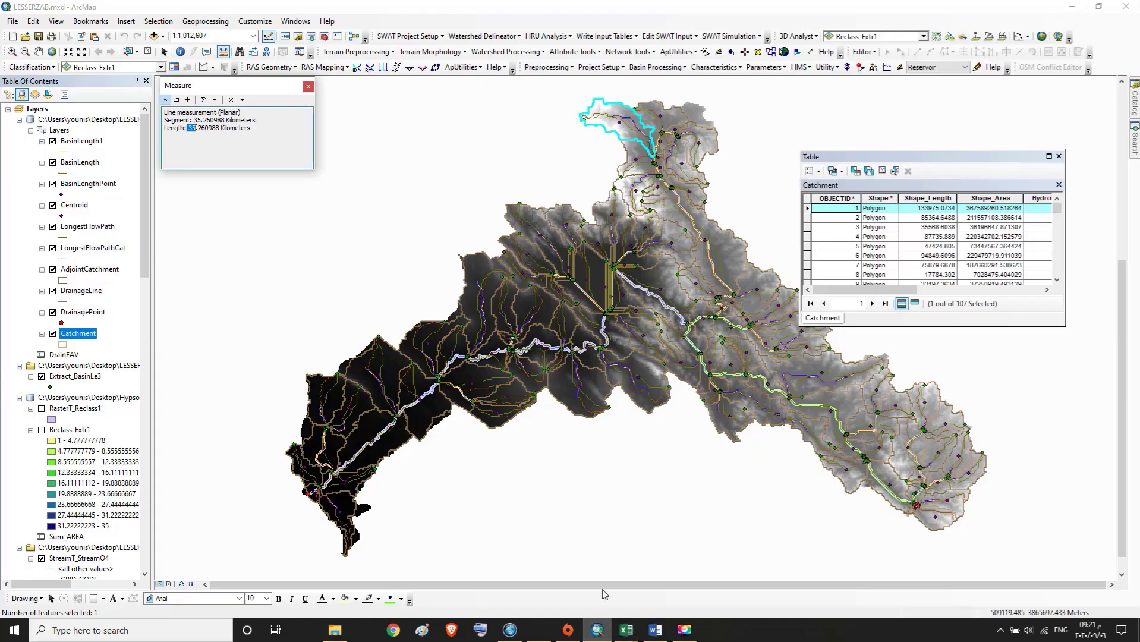
Measure the second catchment's straight inlet-to-outlet distance in ArcMap as 16.396316 km
{"action": "left_click", "coordinate": [808, 219]}
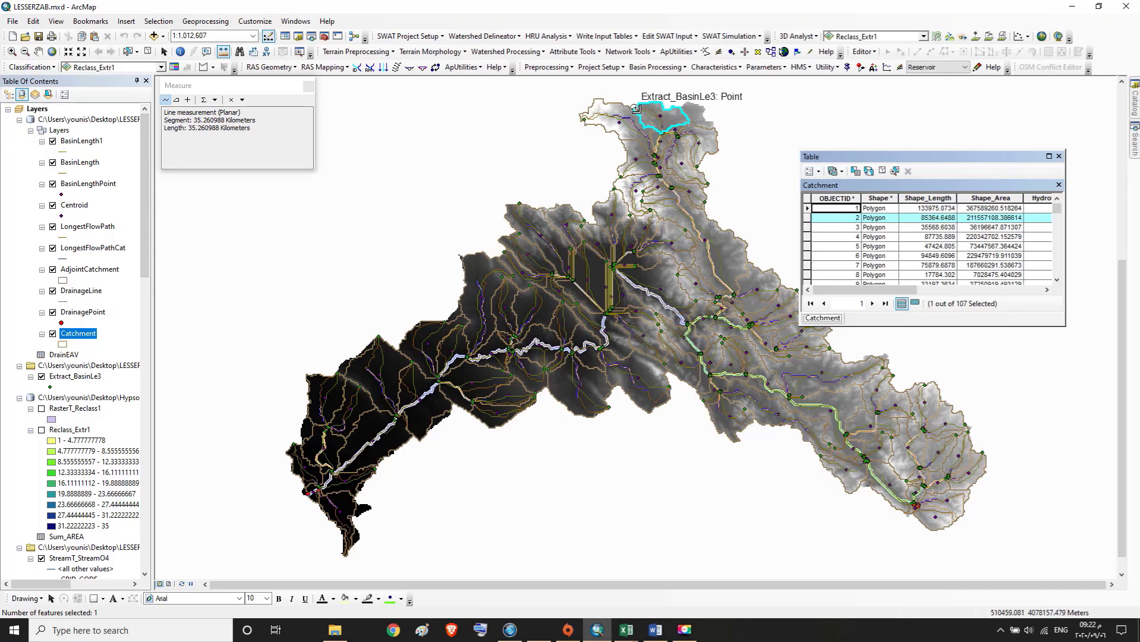
{"action": "left_click", "coordinate": [636, 109]}
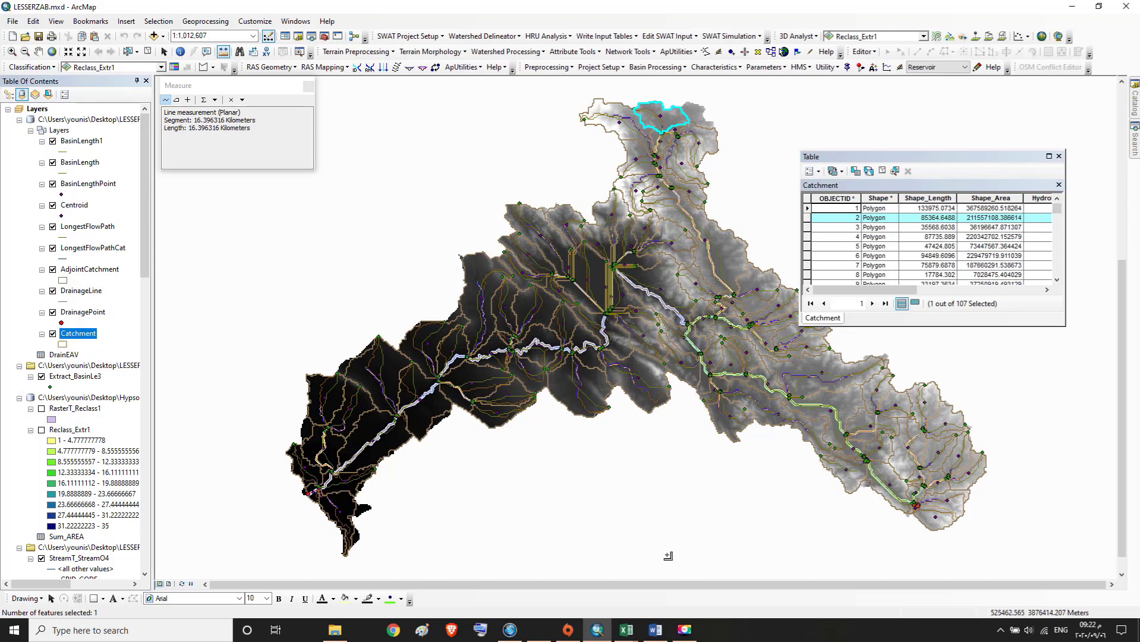
{"action": "mouse_move", "coordinate": [625, 630]}
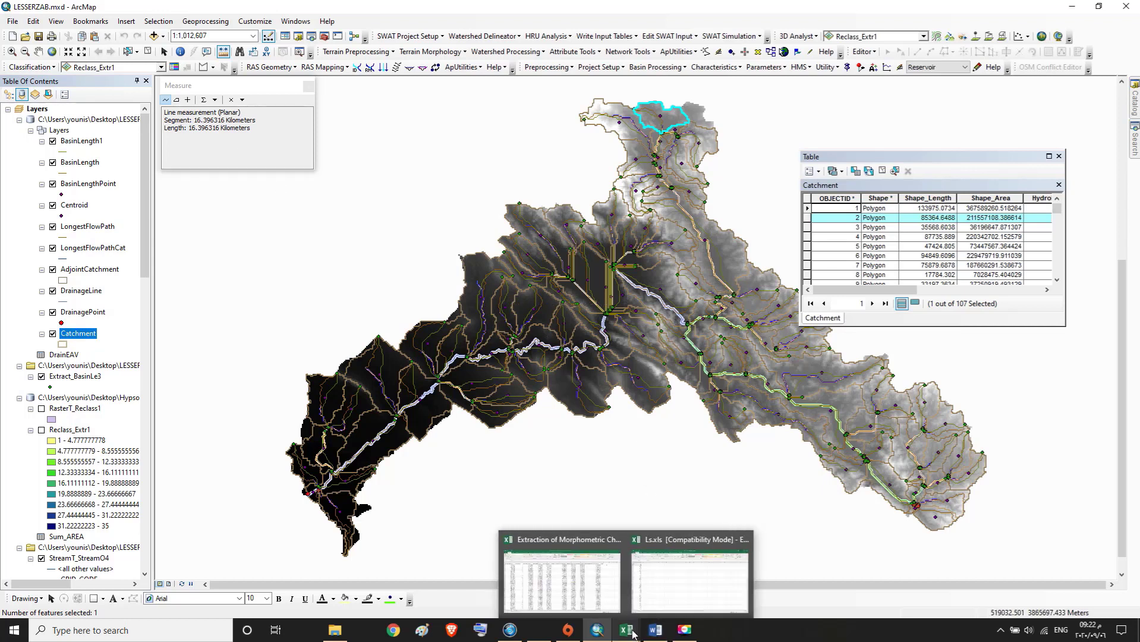
{"action": "left_click", "coordinate": [603, 603]}
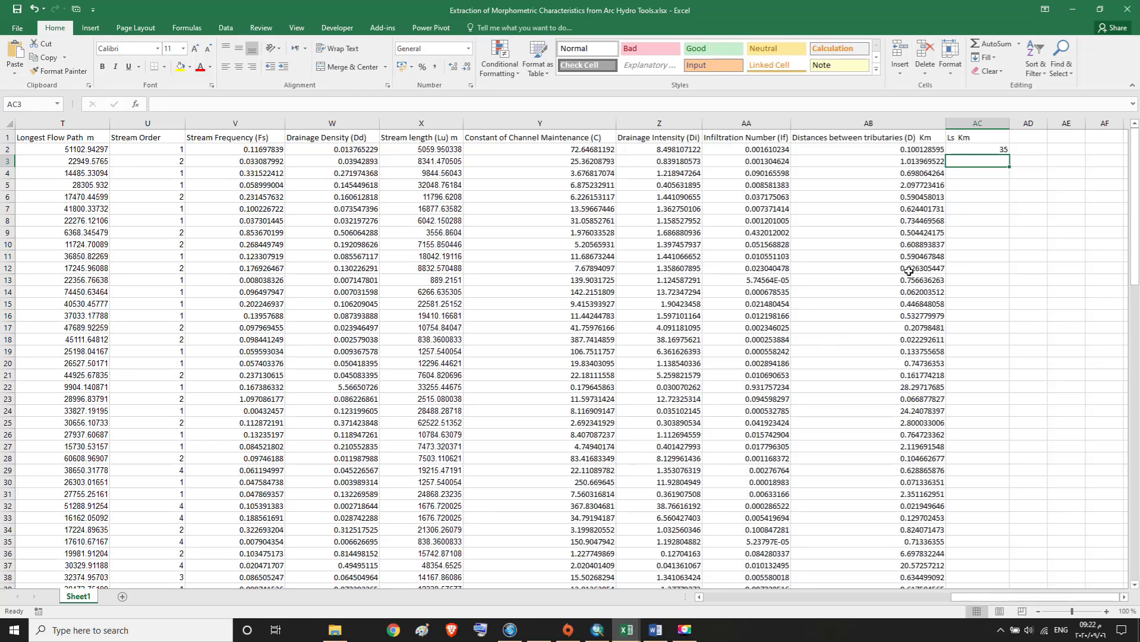
Enter 16 in AC3 as the second basin's Ls Km value
{"action": "type", "text": "1+"}
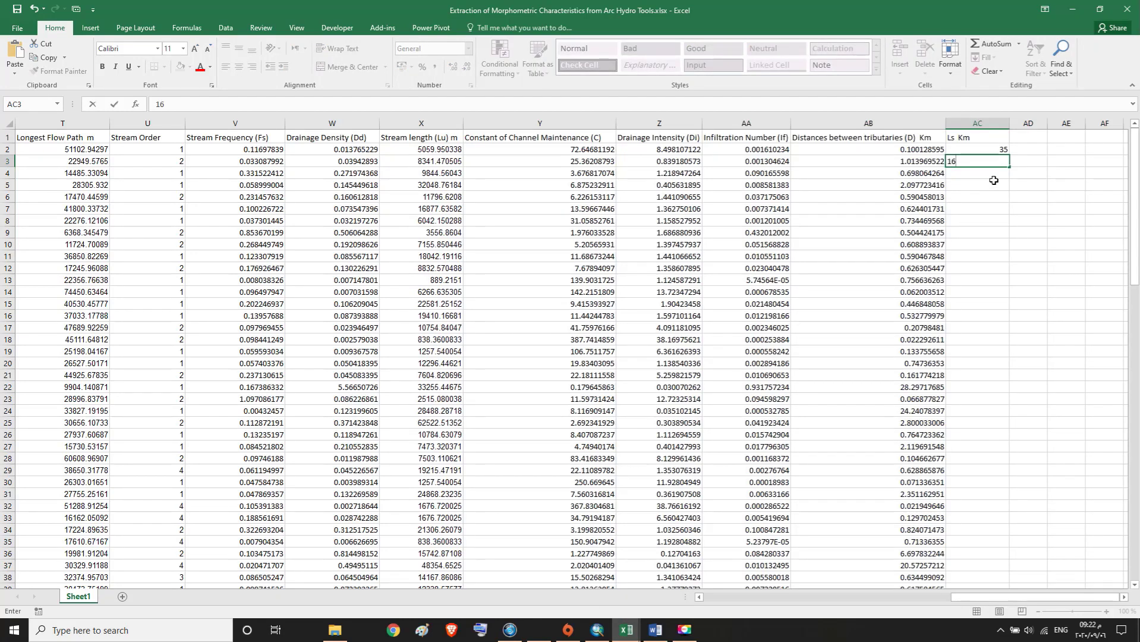
{"action": "left_click", "coordinate": [993, 174]}
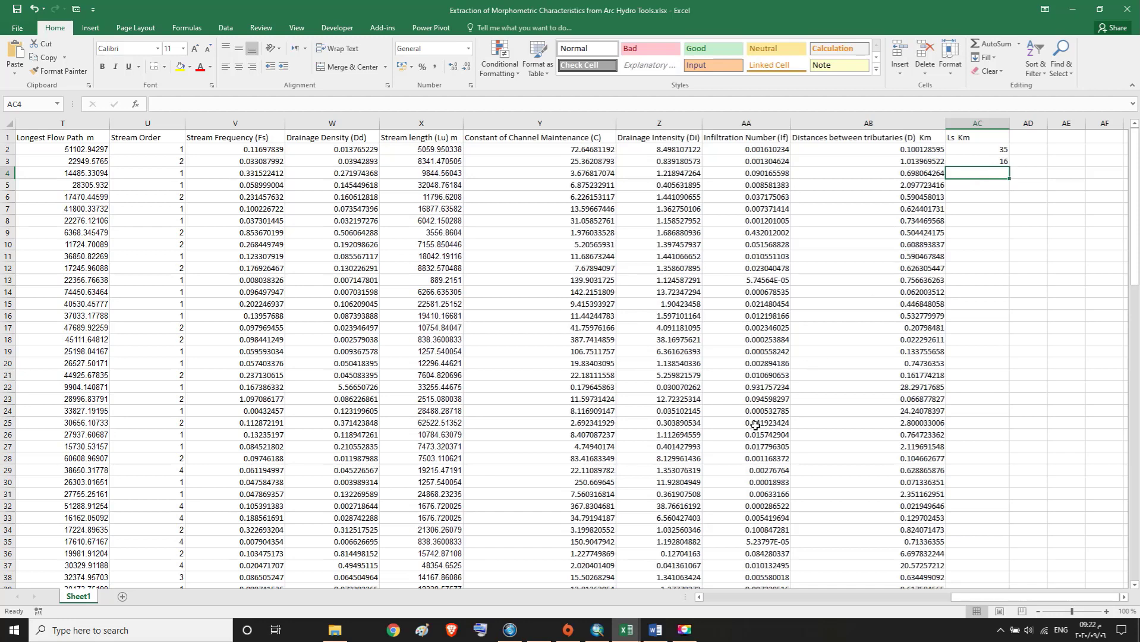
{"action": "mouse_move", "coordinate": [625, 630]}
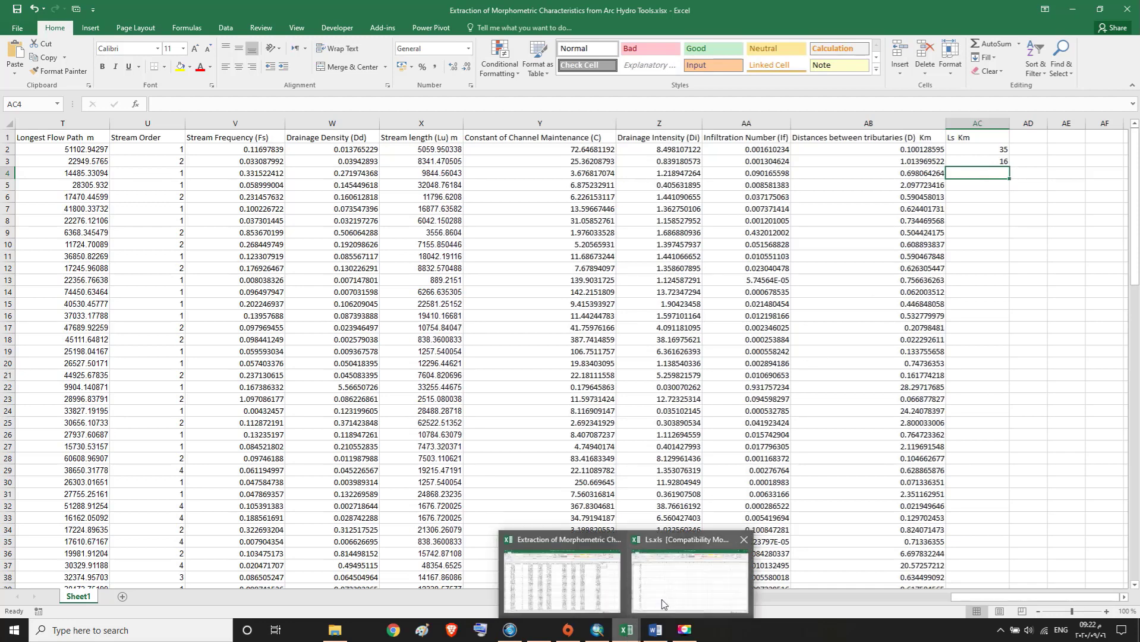
Copy the Ls values in A2:A109 from the Ls workbook
{"action": "left_click", "coordinate": [661, 597]}
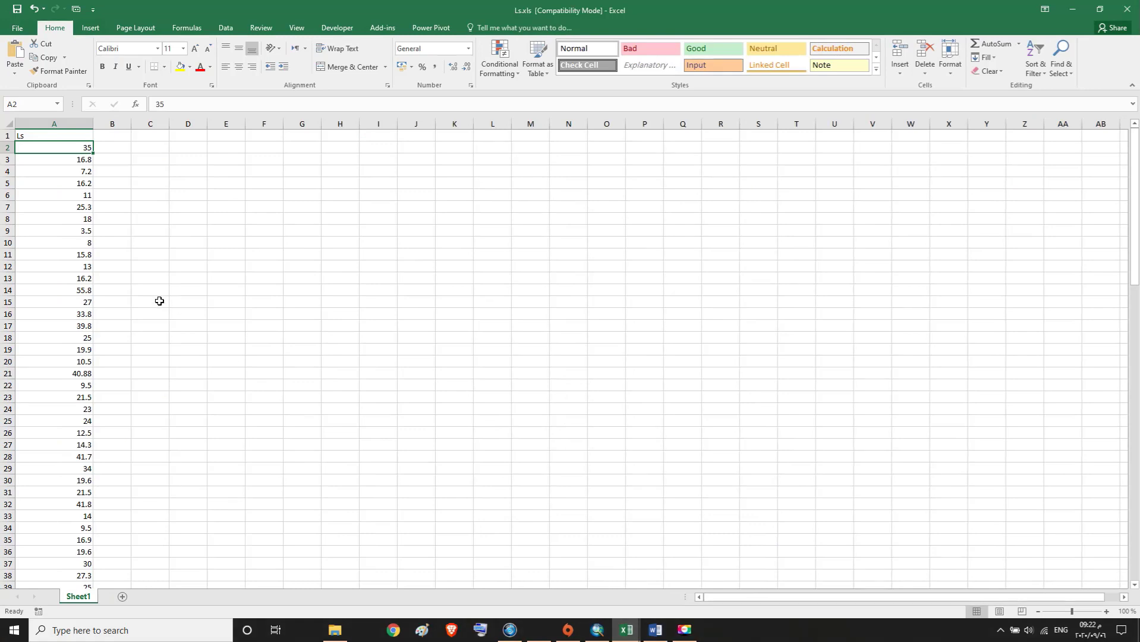
{"action": "left_click", "coordinate": [51, 136]}
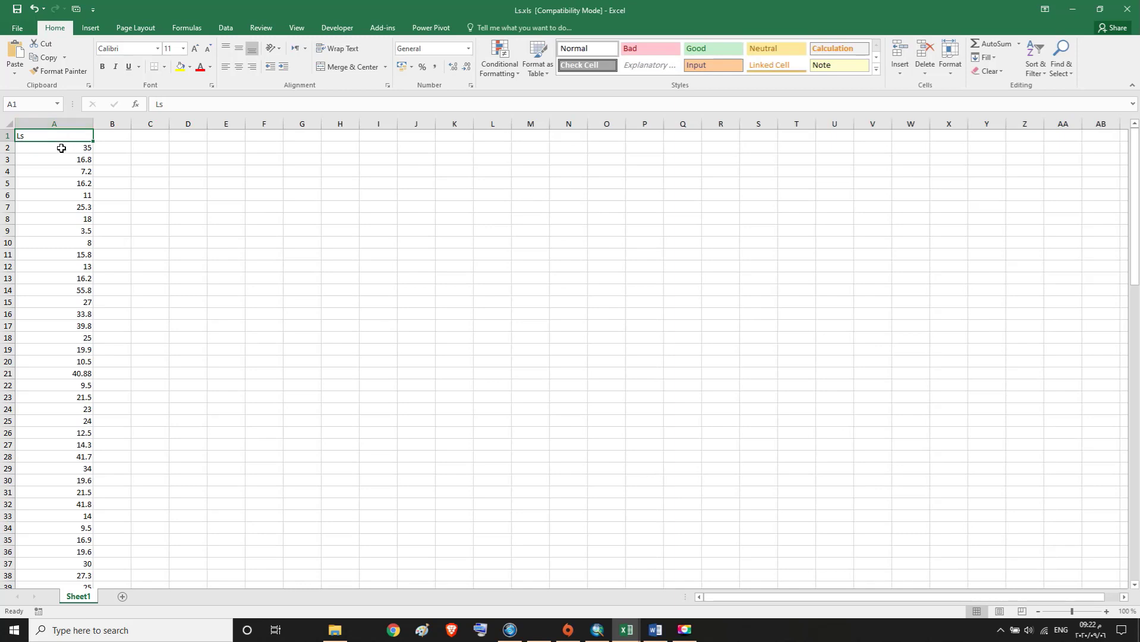
{"action": "left_click_drag", "start_coordinate": [62, 148], "coordinate": [12, 607]}
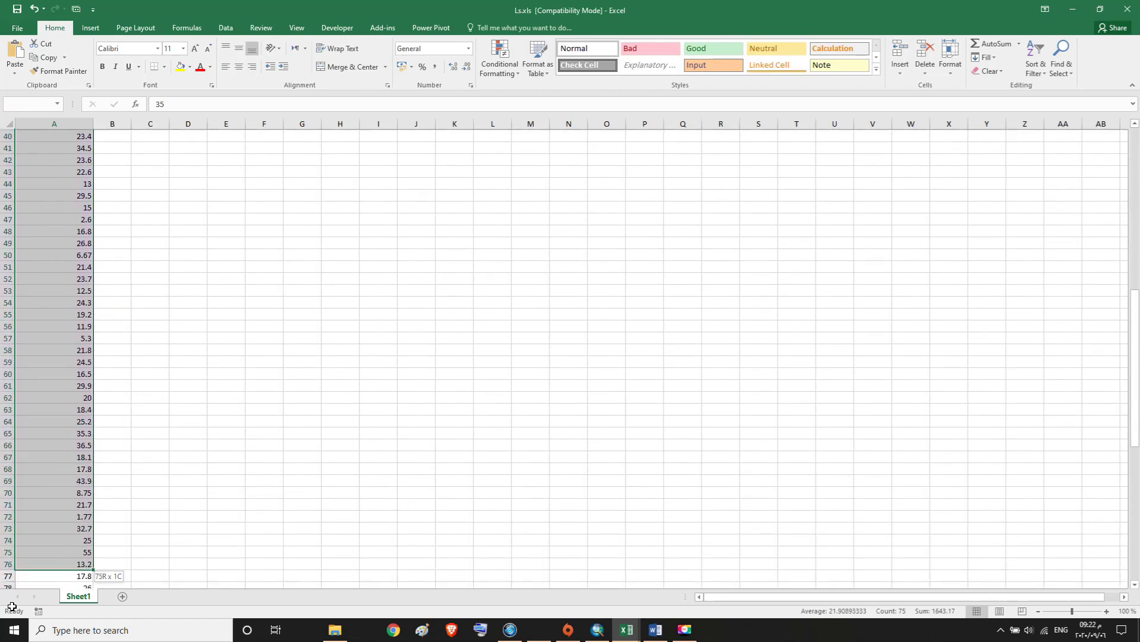
{"action": "left_click_drag", "start_coordinate": [12, 607], "coordinate": [12, 607]}
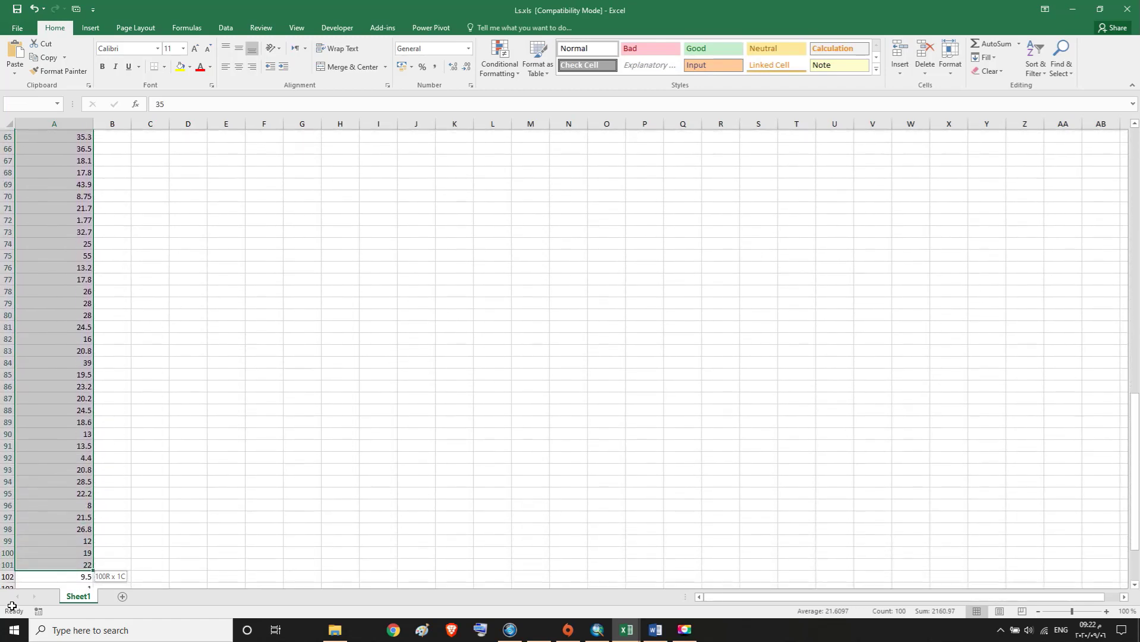
{"action": "left_click_drag", "start_coordinate": [12, 607], "coordinate": [29, 562]}
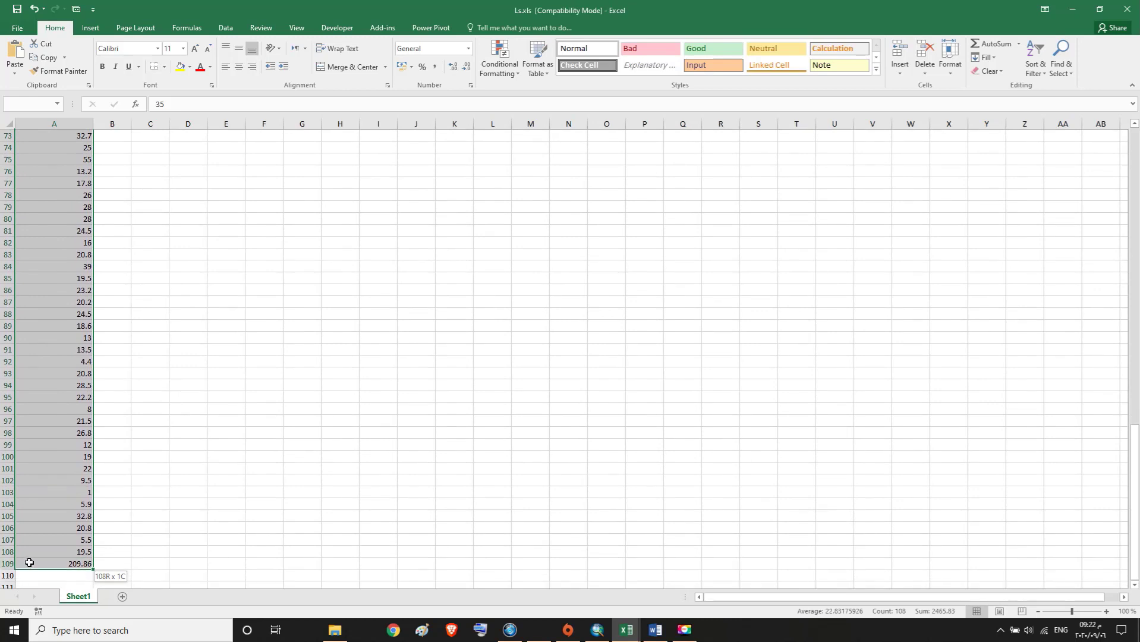
{"action": "left_click", "coordinate": [45, 59]}
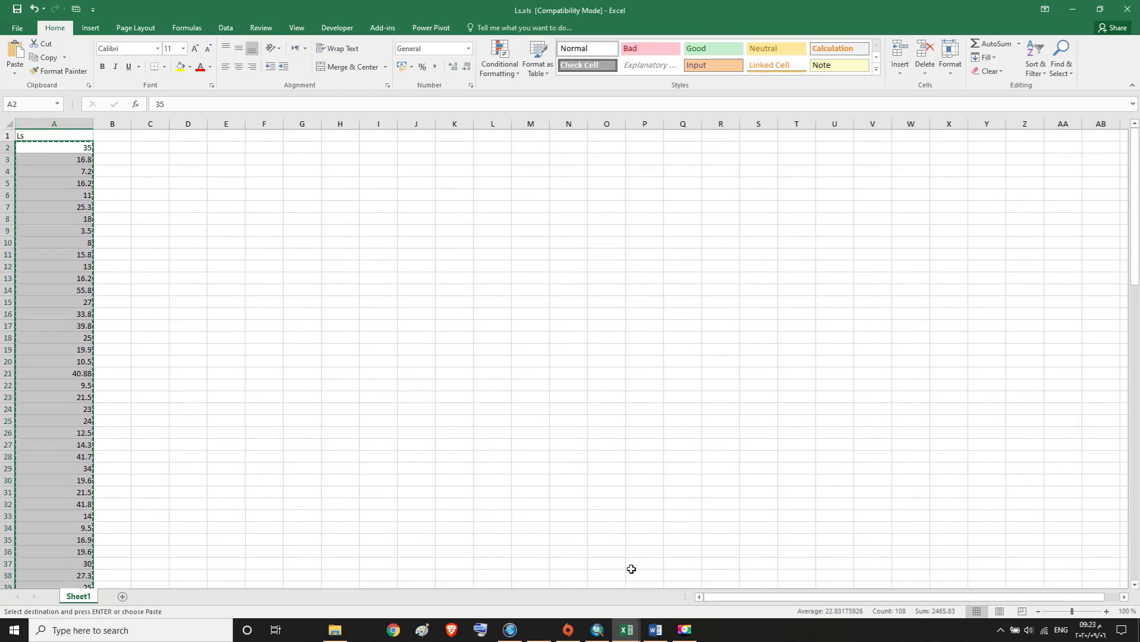
Paste the Ls values into column AC starting at AC2, ending with 209.86 in AC109
{"action": "left_click", "coordinate": [603, 599]}
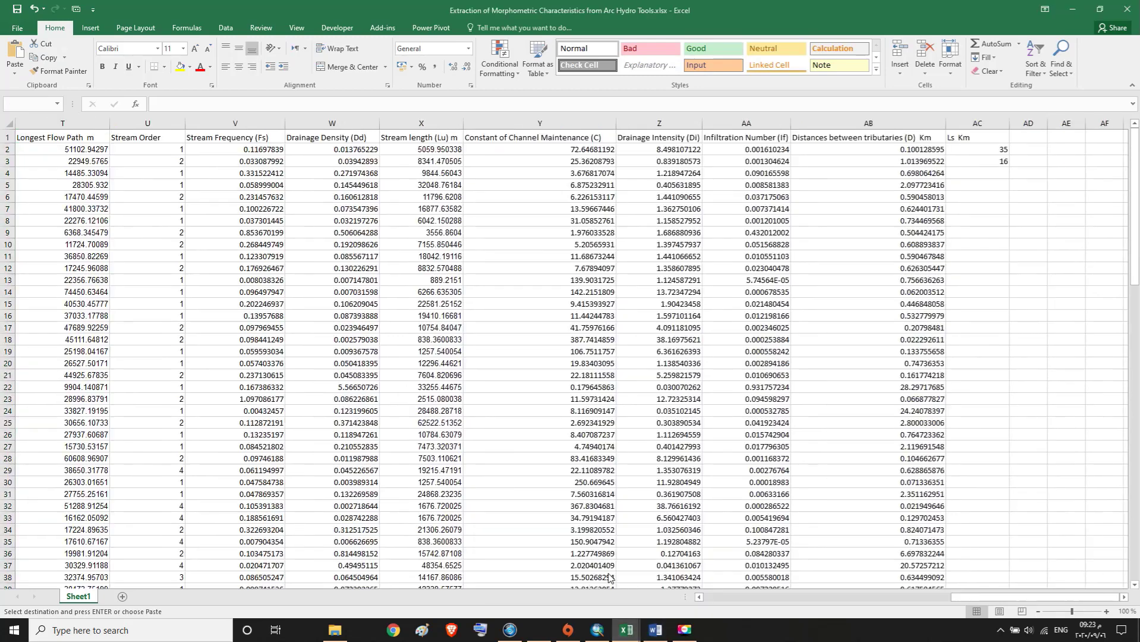
{"action": "left_click", "coordinate": [984, 149]}
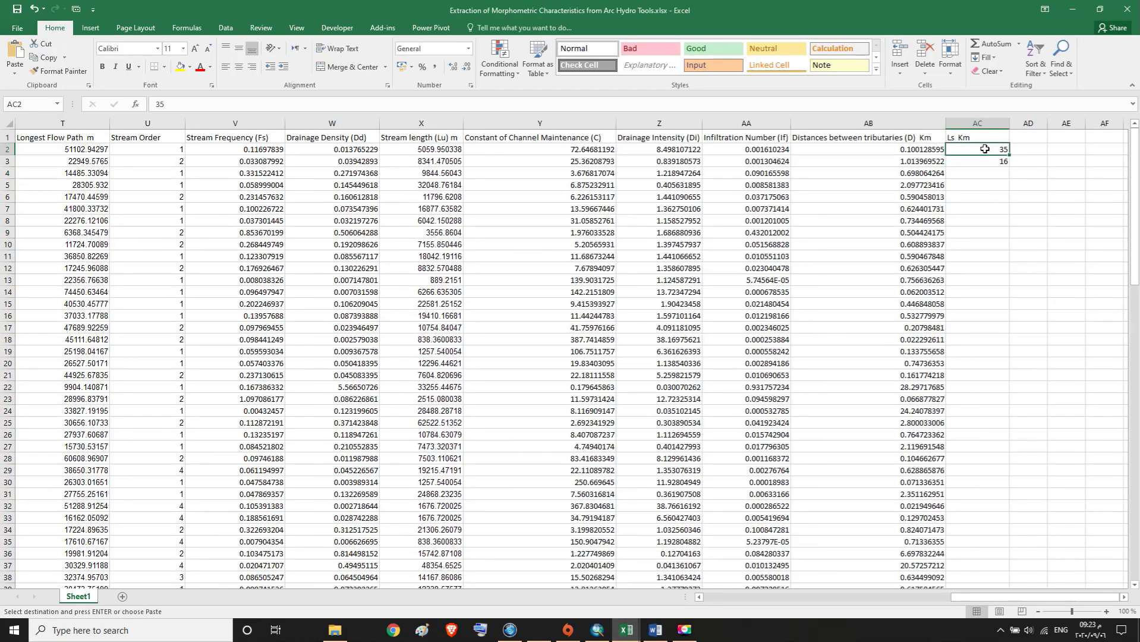
{"action": "left_click", "coordinate": [15, 51]}
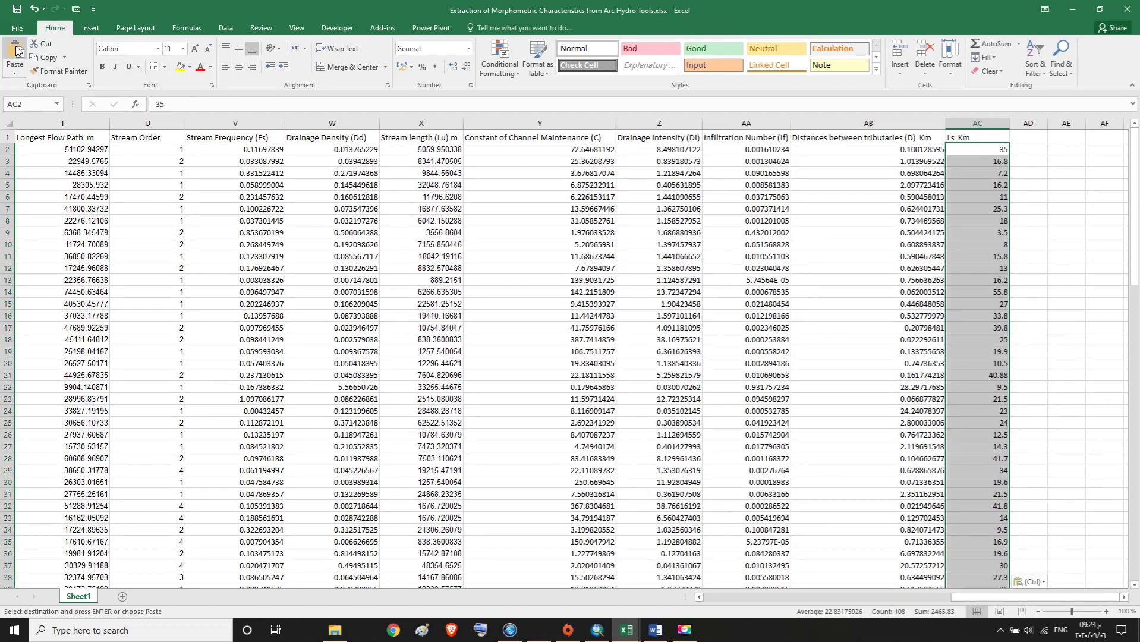
{"action": "left_click_drag", "start_coordinate": [1135, 241], "coordinate": [1137, 529]}
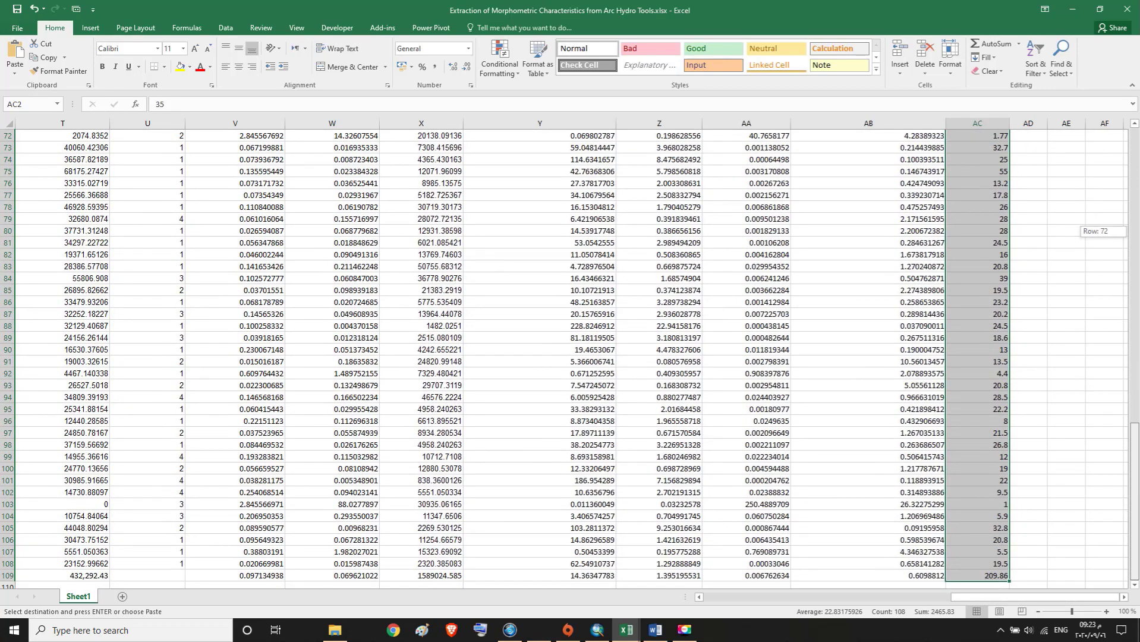
{"action": "left_click_drag", "start_coordinate": [1135, 529], "coordinate": [1134, 286]}
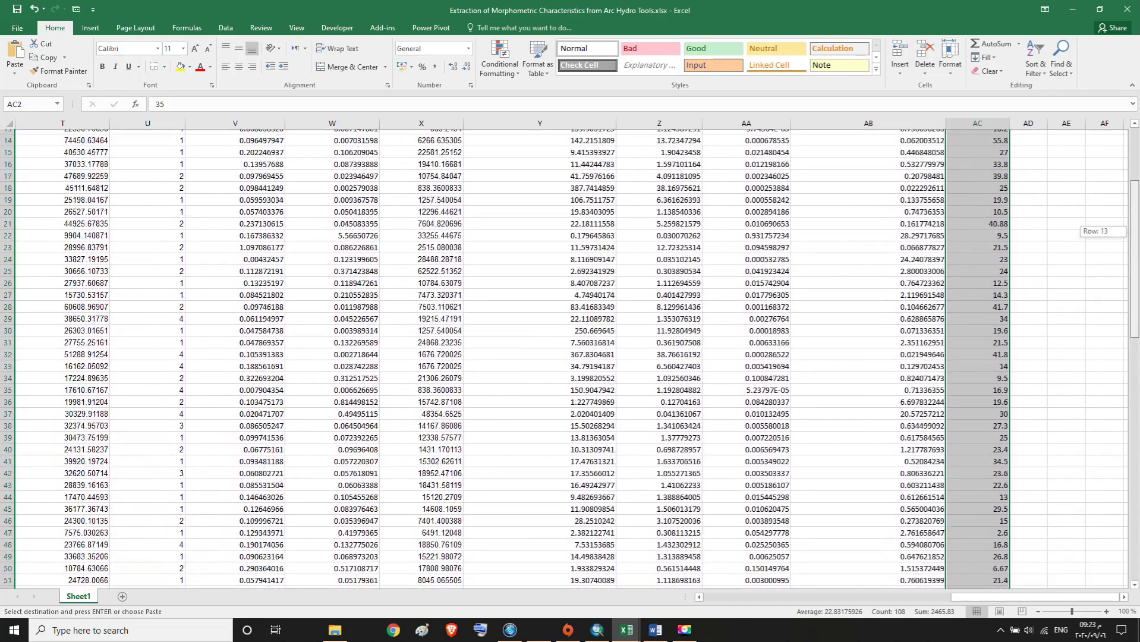
{"action": "left_click_drag", "start_coordinate": [1135, 232], "coordinate": [1135, 505]}
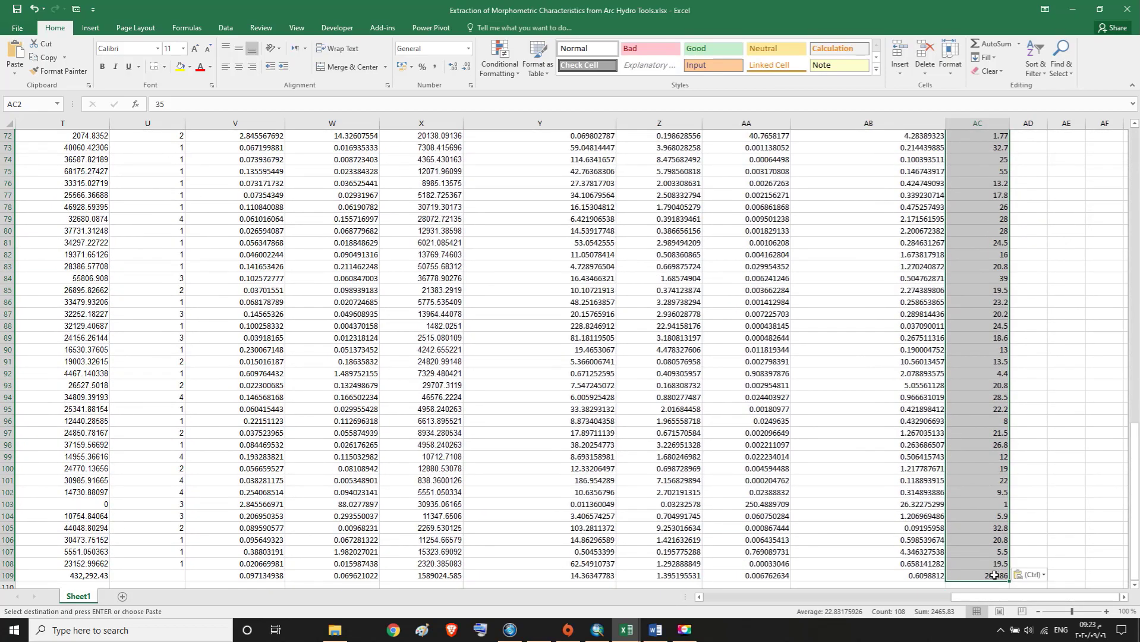
{"action": "left_click", "coordinate": [994, 574]}
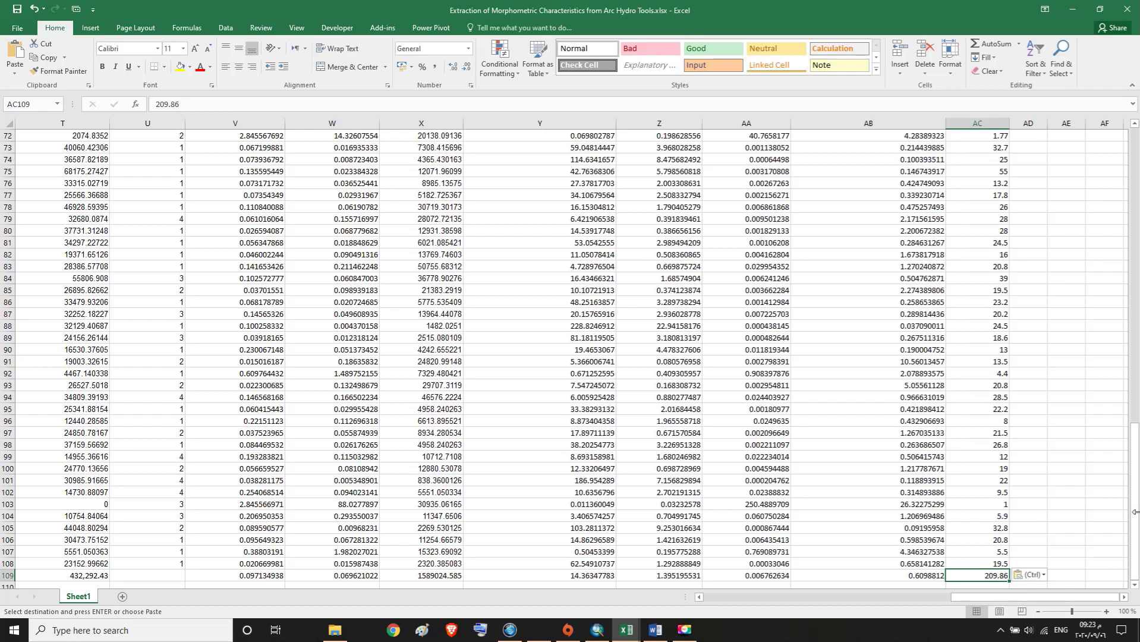
{"action": "left_click_drag", "start_coordinate": [1134, 511], "coordinate": [1060, 186]}
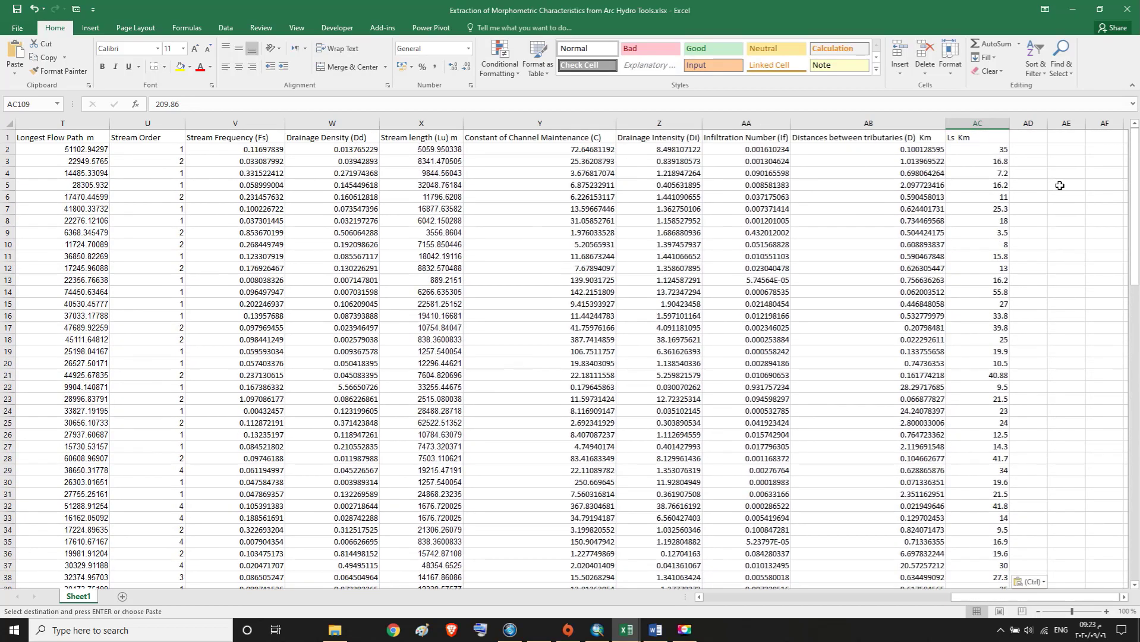
{"action": "left_click", "coordinate": [1041, 138]}
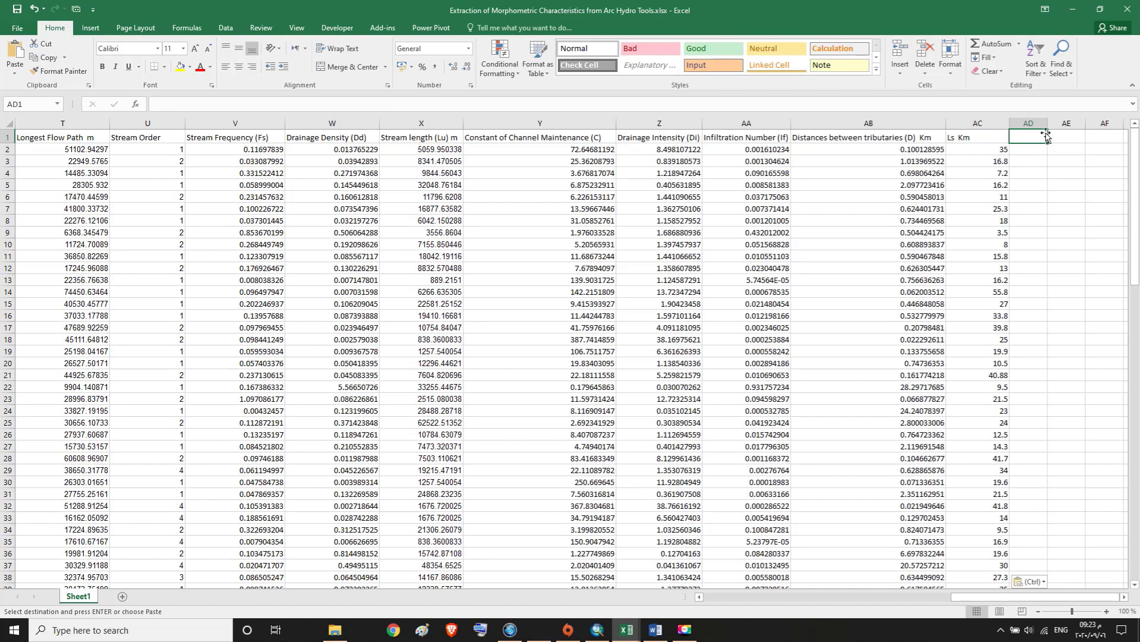
Copy the 'The sinuosity of the river (Si)' heading from the Word report
{"action": "left_click", "coordinate": [658, 632]}
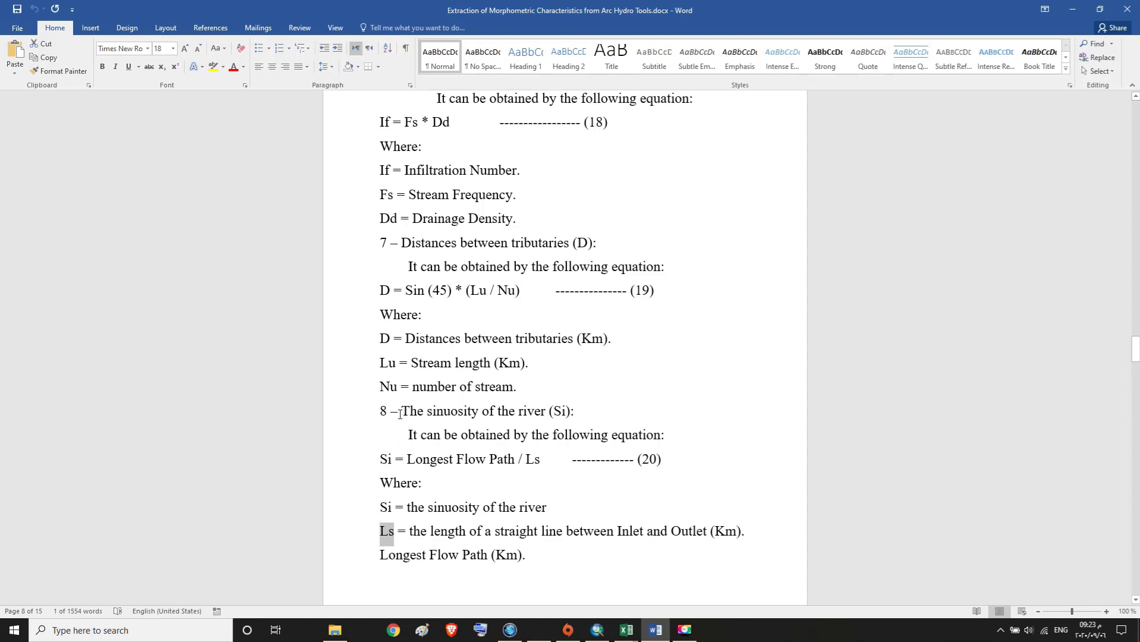
{"action": "left_click_drag", "start_coordinate": [402, 410], "coordinate": [567, 412]}
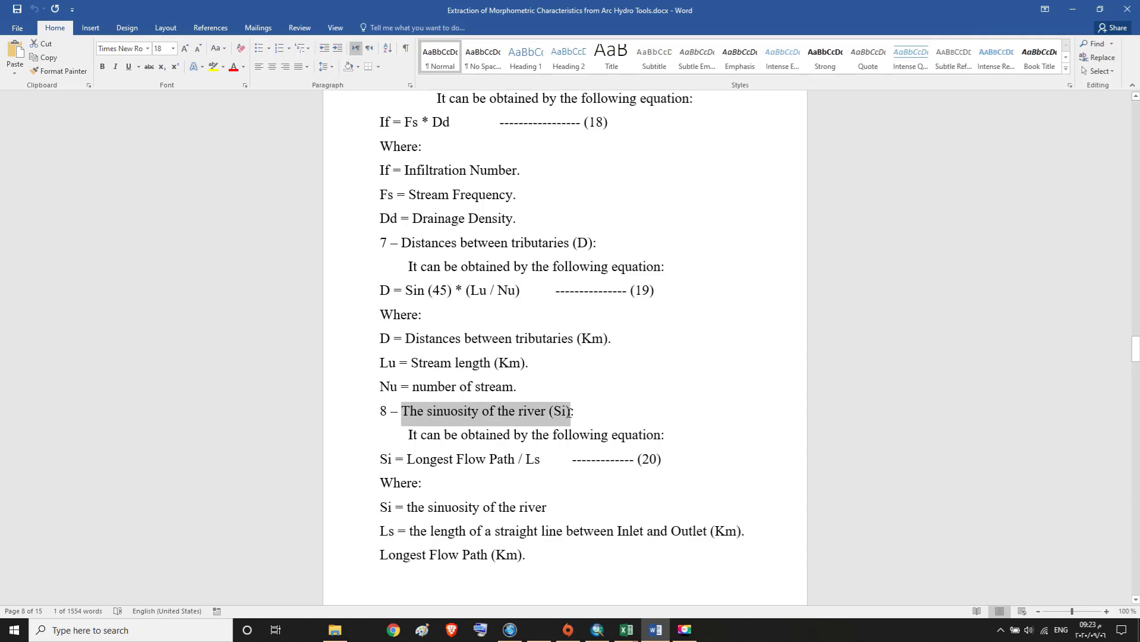
{"action": "right_click", "coordinate": [532, 415]}
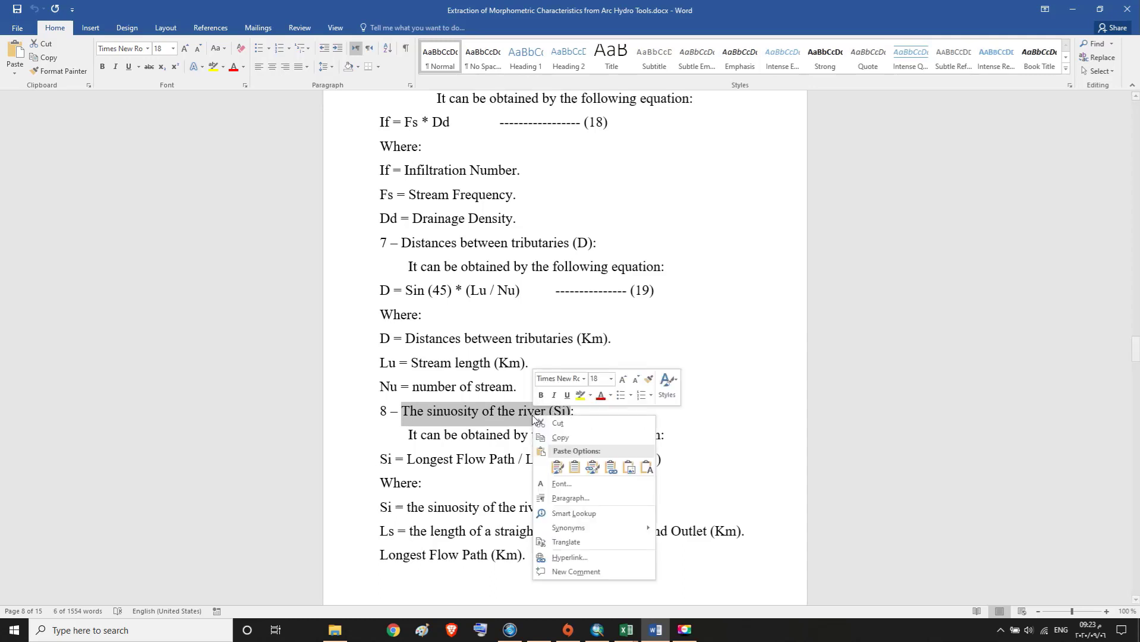
{"action": "left_click", "coordinate": [558, 437]}
Paste the heading into AD1 matching destination formatting, and widen column AD to fit
{"action": "left_click", "coordinate": [625, 630]}
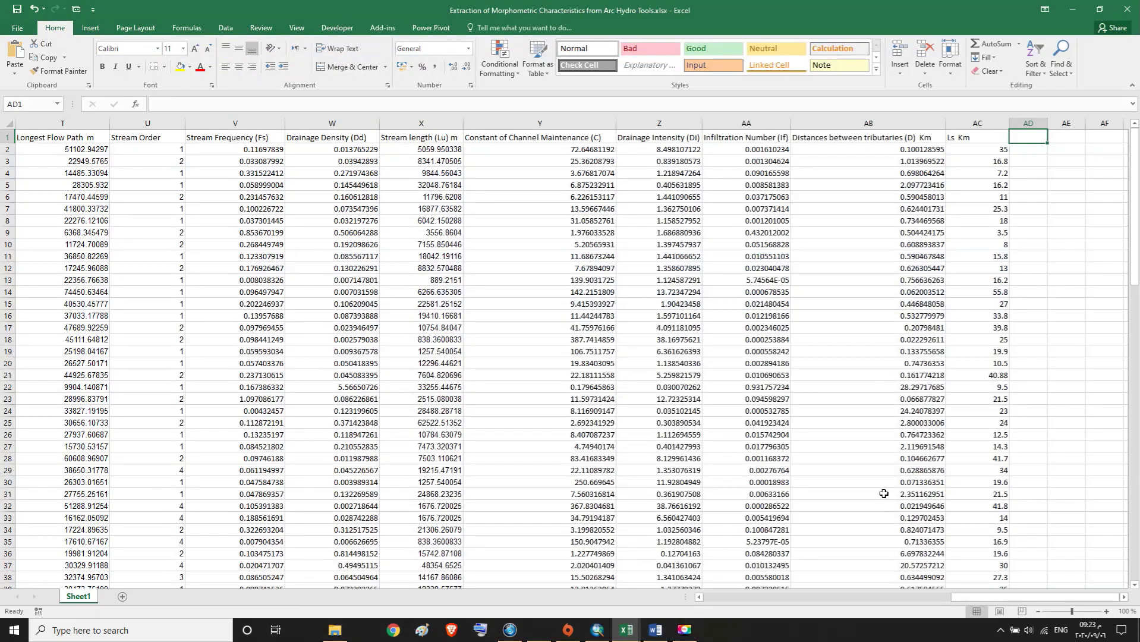
{"action": "left_click_drag", "start_coordinate": [1047, 123], "coordinate": [1120, 139]}
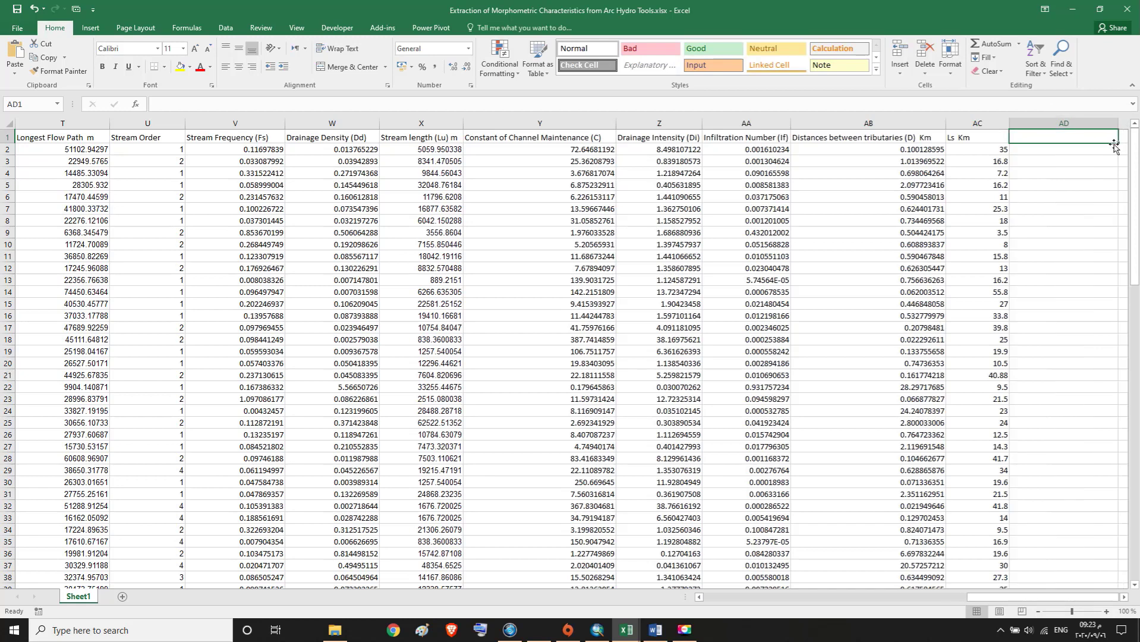
{"action": "left_click", "coordinate": [17, 65]}
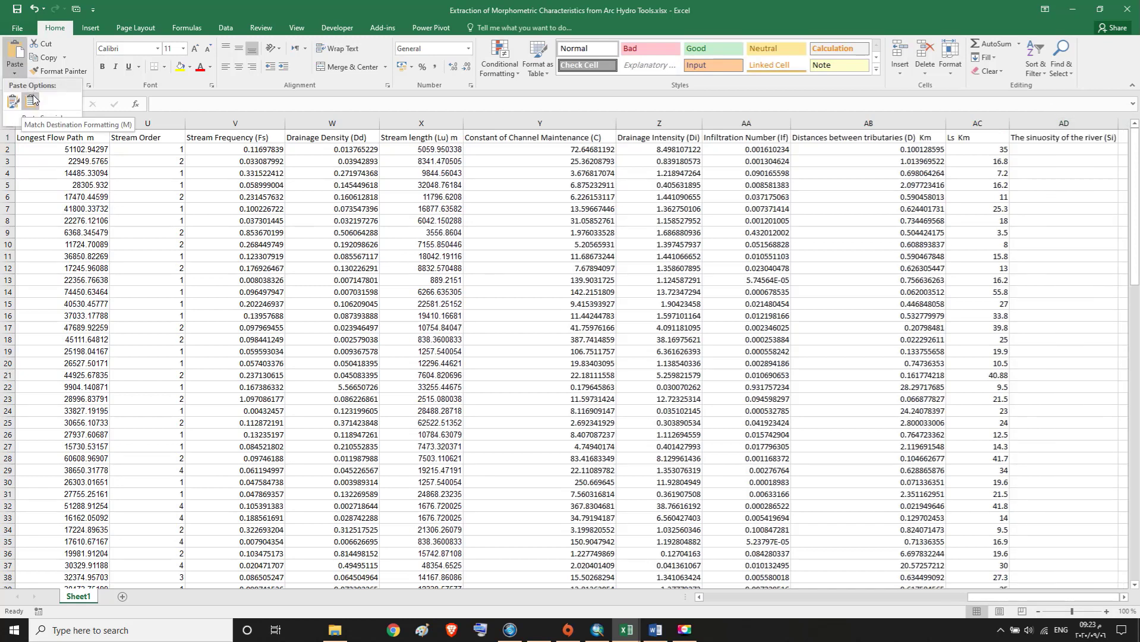
{"action": "left_click", "coordinate": [33, 100]}
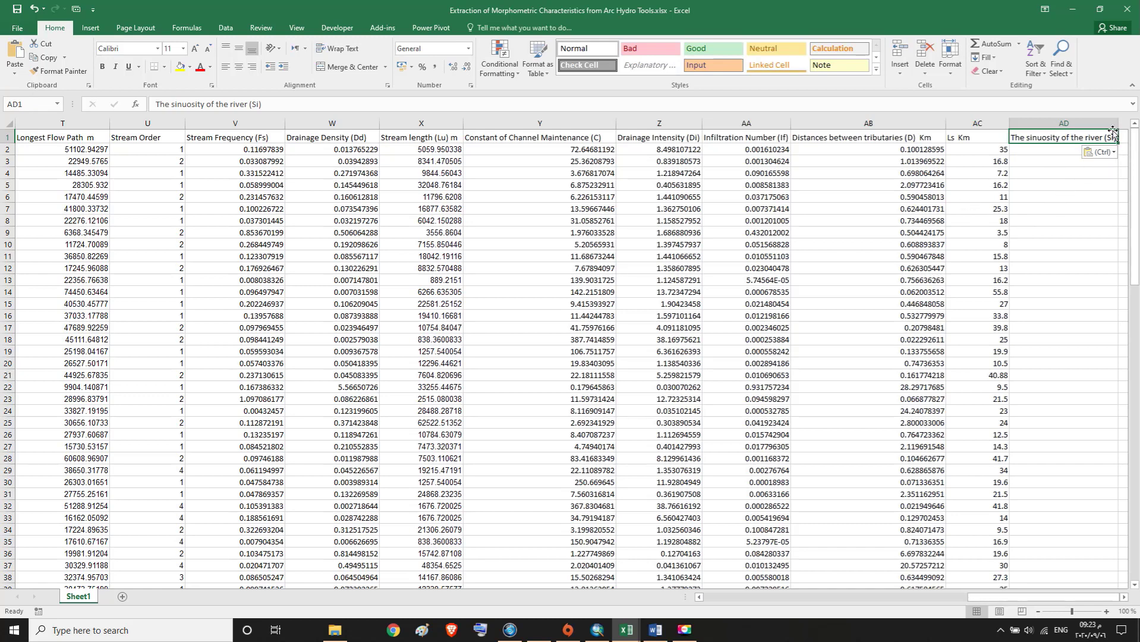
{"action": "left_click_drag", "start_coordinate": [1118, 124], "coordinate": [1123, 124]}
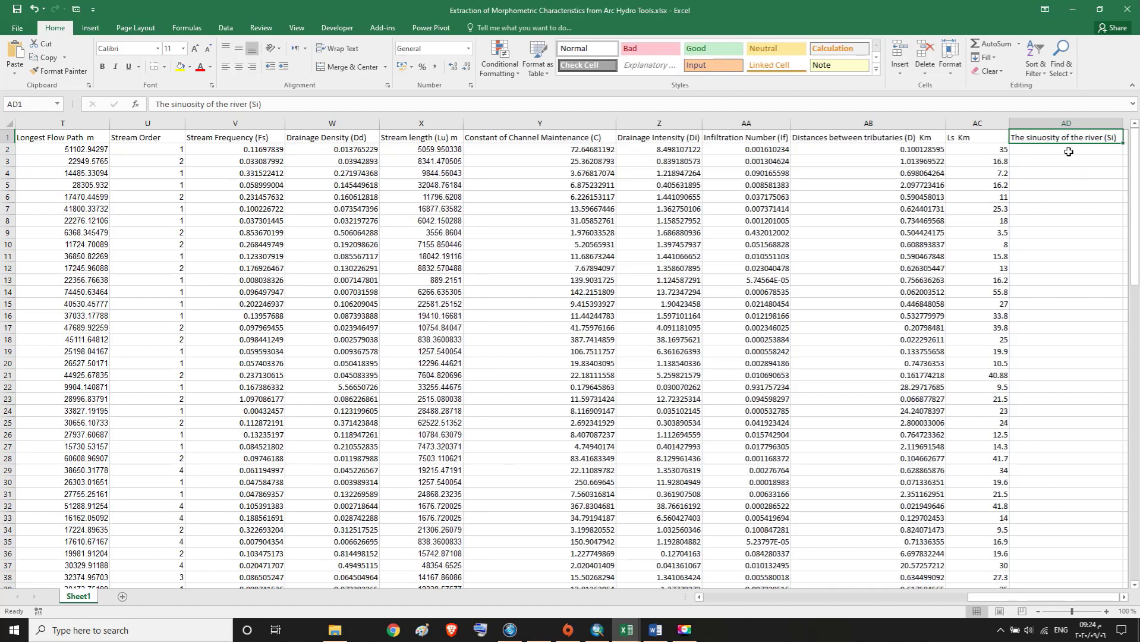
{"action": "left_click", "coordinate": [655, 629]}
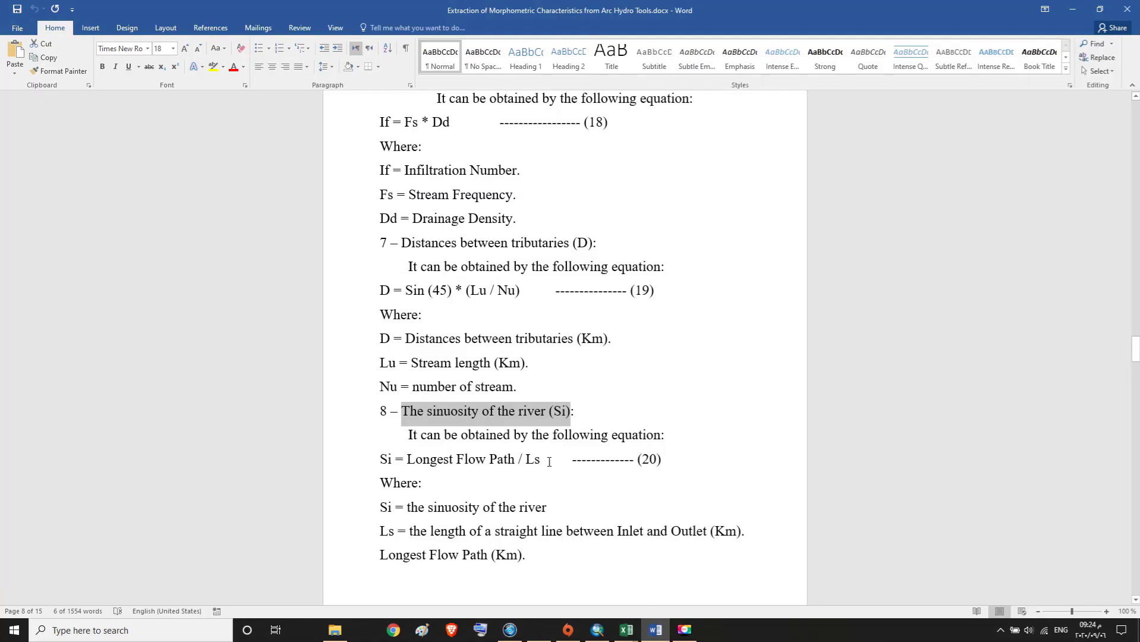
Review equation (20), Si = Longest Flow Path / Ls, in the Word report
{"action": "left_click_drag", "start_coordinate": [376, 458], "coordinate": [674, 460]}
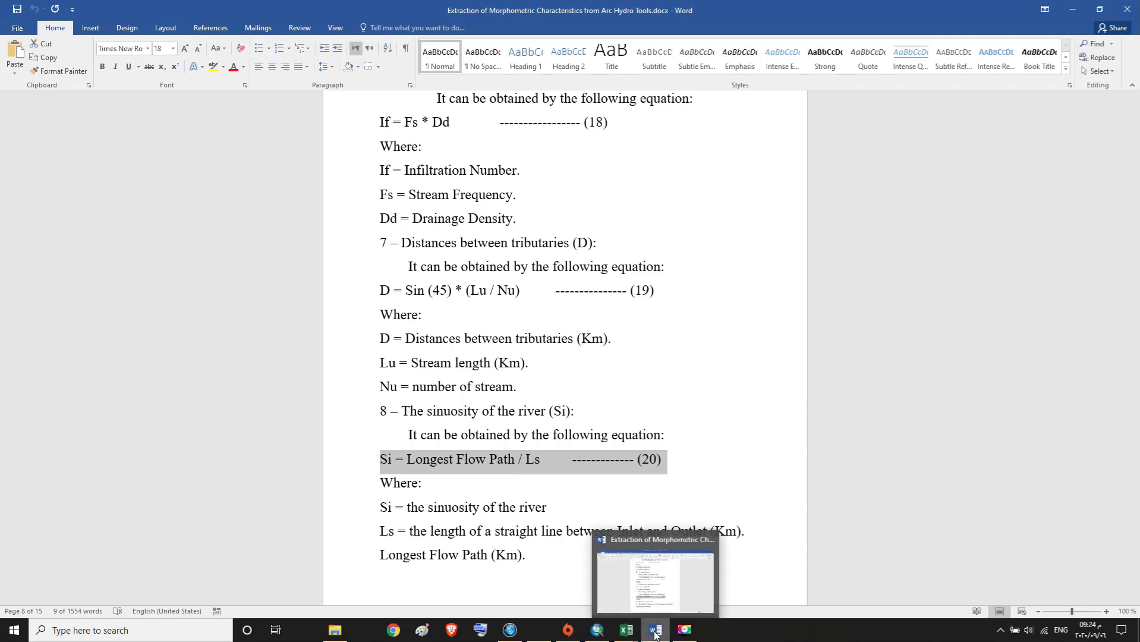
{"action": "left_click", "coordinate": [626, 630]}
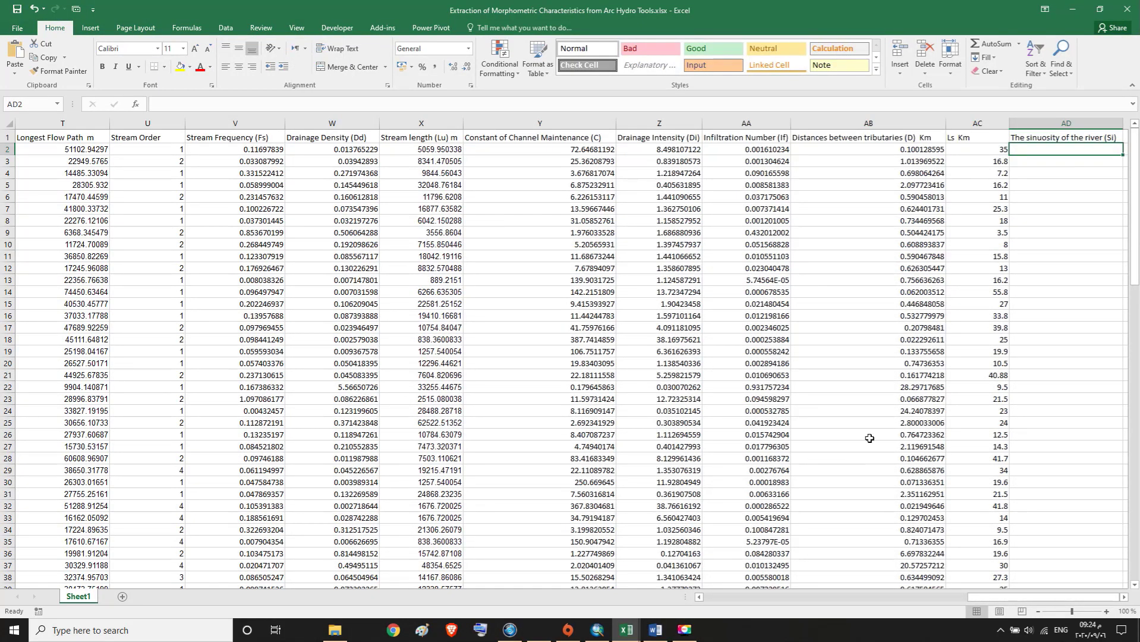
Enter =(T2/1000)/AC2 in AD2, giving a first sinuosity of 1.460084085
{"action": "type", "text": "="}
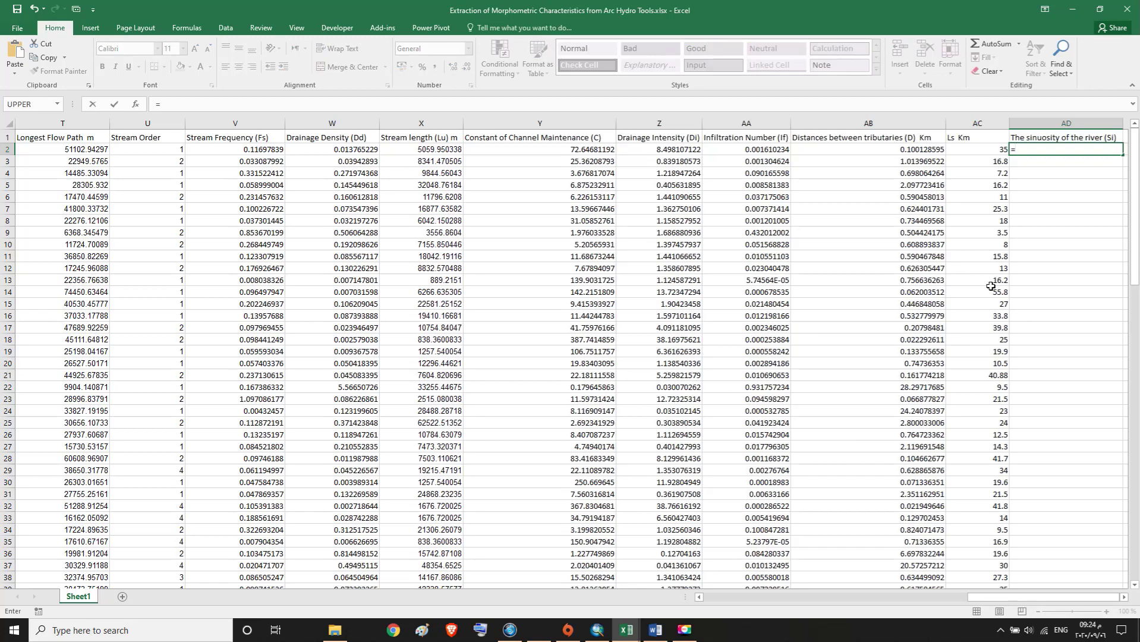
{"action": "type", "text": "("}
{"action": "mouse_move", "coordinate": [989, 595]}
{"action": "left_mouse_down"}
{"action": "mouse_move", "coordinate": [893, 621]}
{"action": "mouse_move", "coordinate": [719, 631]}
{"action": "mouse_move", "coordinate": [853, 624]}
{"action": "left_mouse_up"}
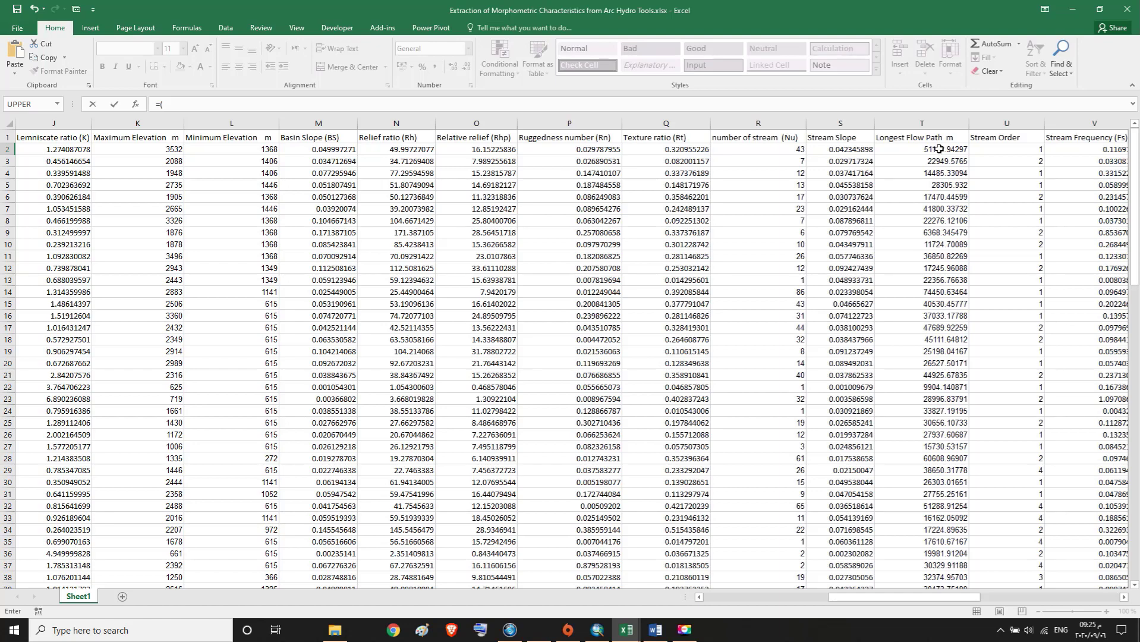
{"action": "left_click", "coordinate": [939, 149]}
{"action": "left_click_drag", "start_coordinate": [865, 597], "coordinate": [1036, 597]}
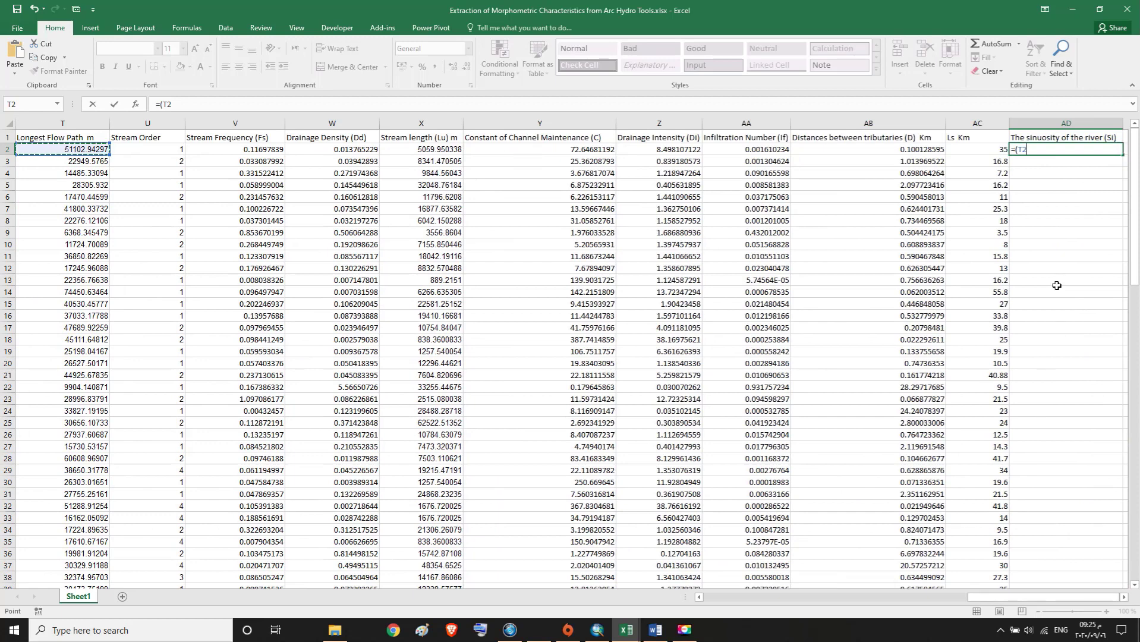
{"action": "type", "text": "/1000)/"}
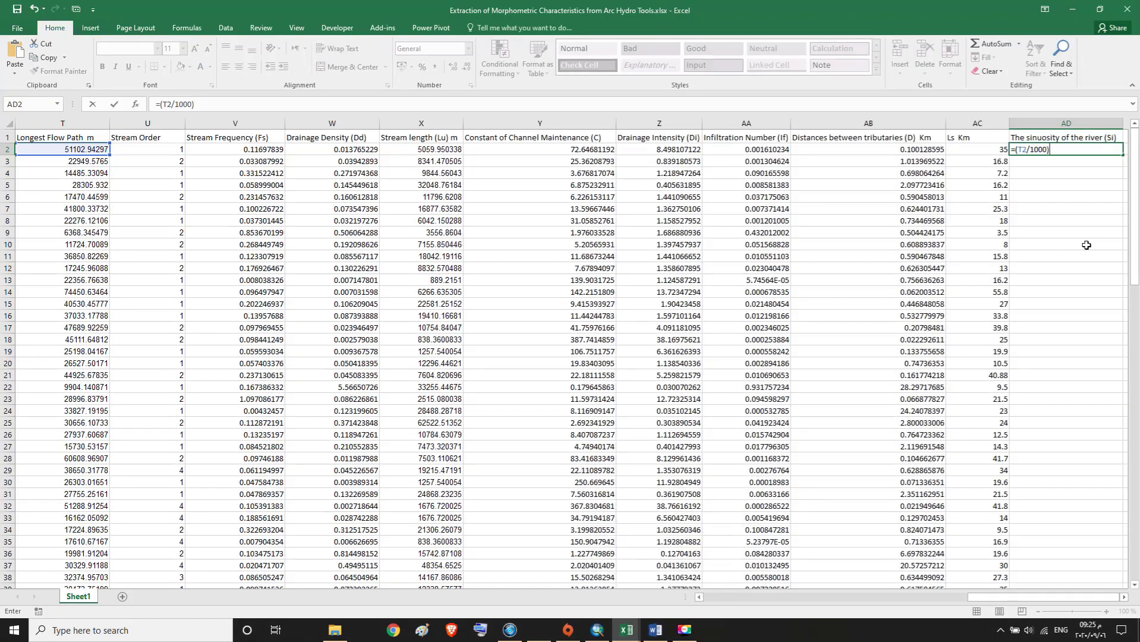
{"action": "left_click", "coordinate": [984, 146]}
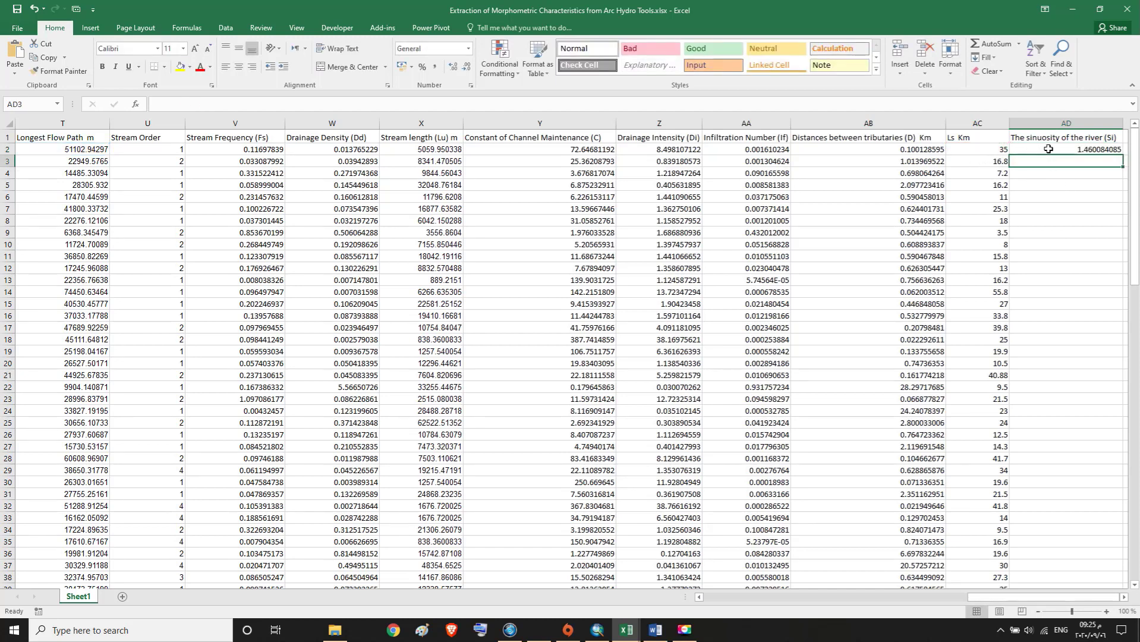
{"action": "left_click", "coordinate": [1102, 152]}
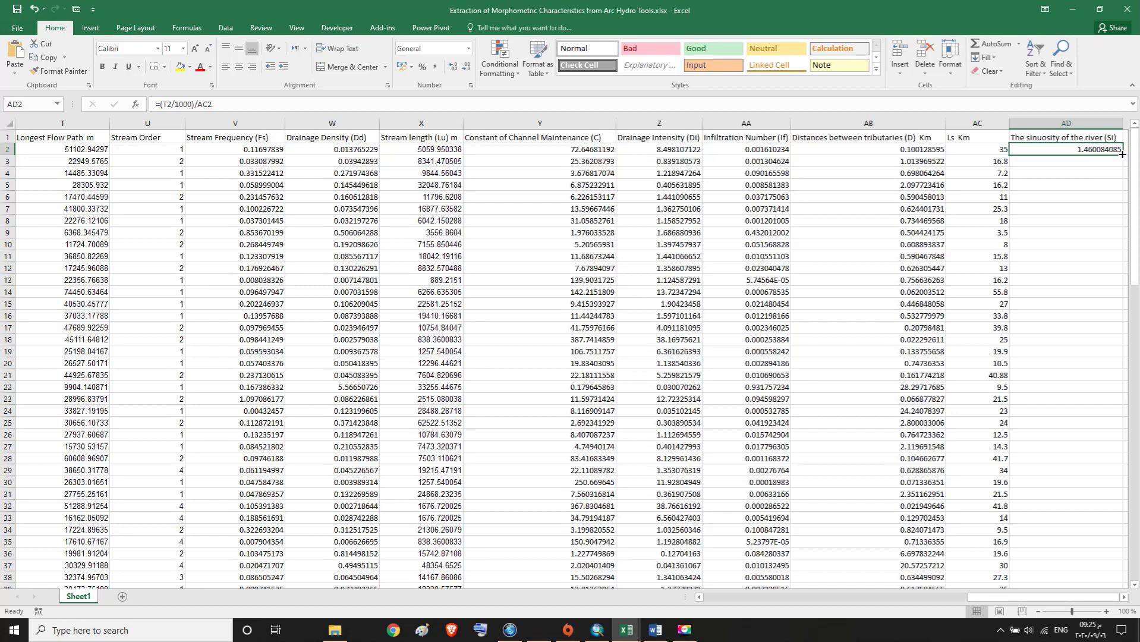
Fill the Si formula down column AD to row 109, where it gives 2.059908653
{"action": "double_click", "coordinate": [1122, 153]}
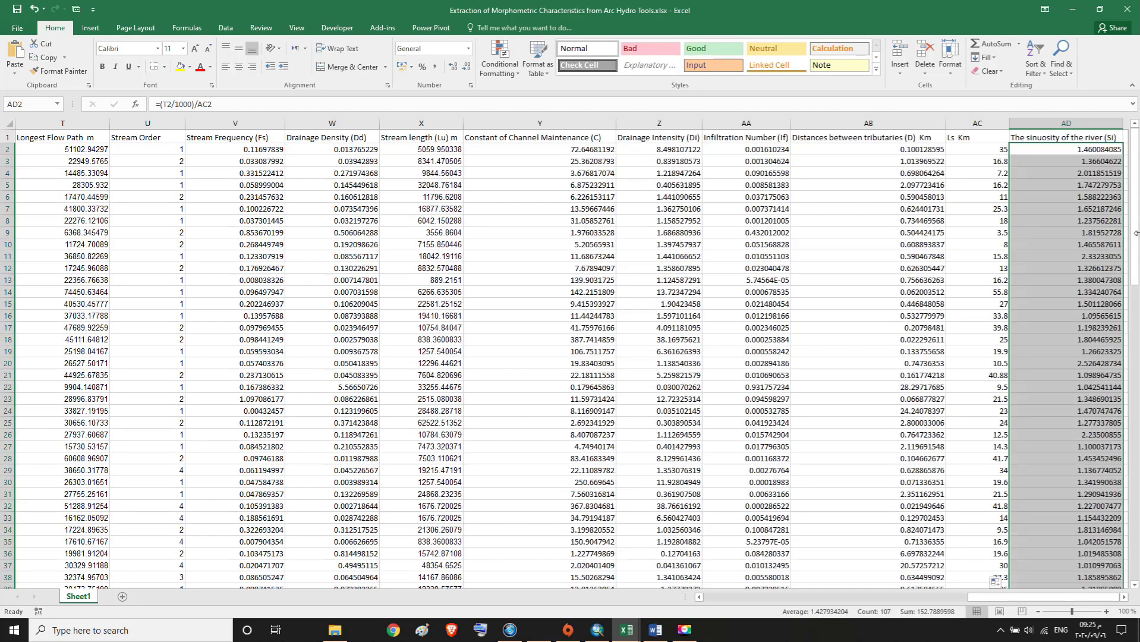
{"action": "left_click_drag", "start_coordinate": [1136, 232], "coordinate": [1135, 529]}
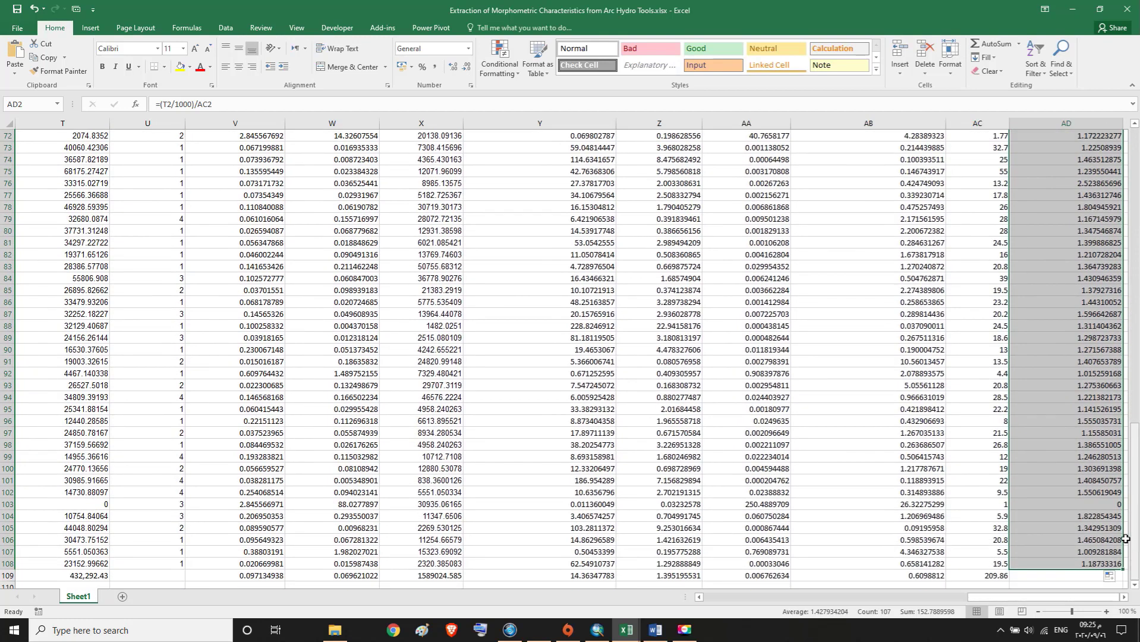
{"action": "left_click_drag", "start_coordinate": [1122, 569], "coordinate": [1123, 576]}
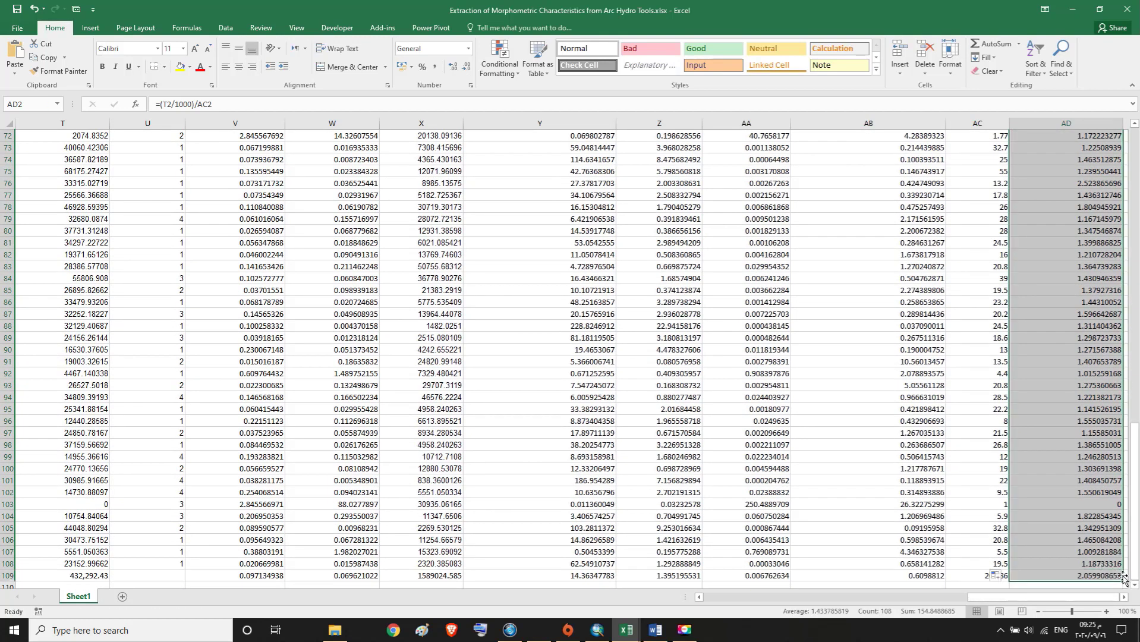
{"action": "scroll", "coordinate": [1134, 587], "scroll_direction": "down", "scroll_amount": 1}
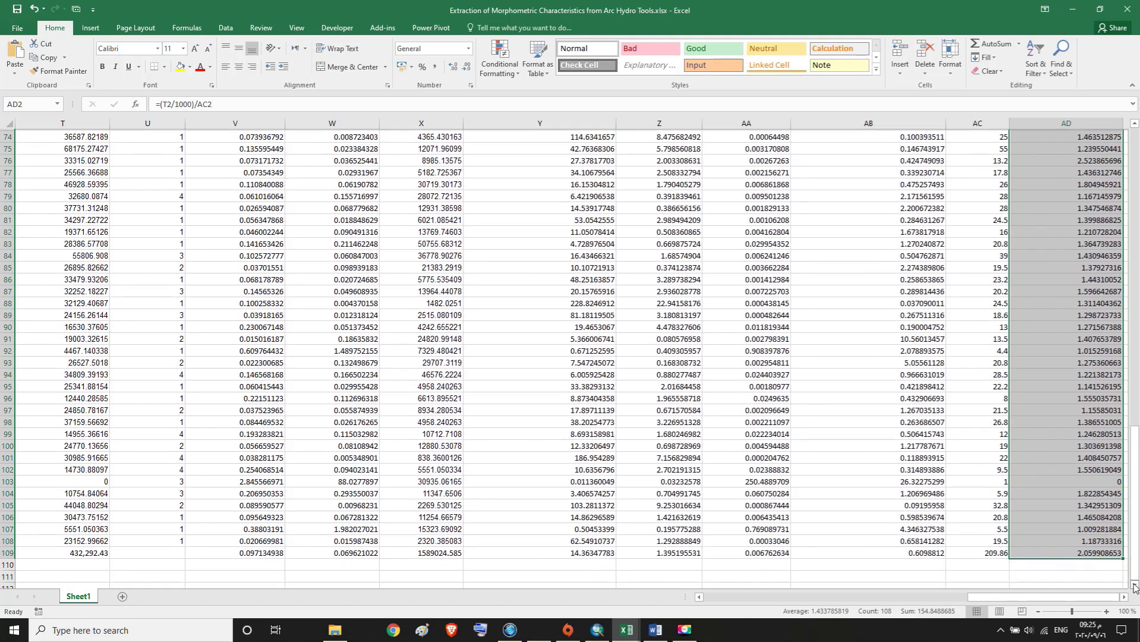
{"action": "left_click", "coordinate": [1098, 541]}
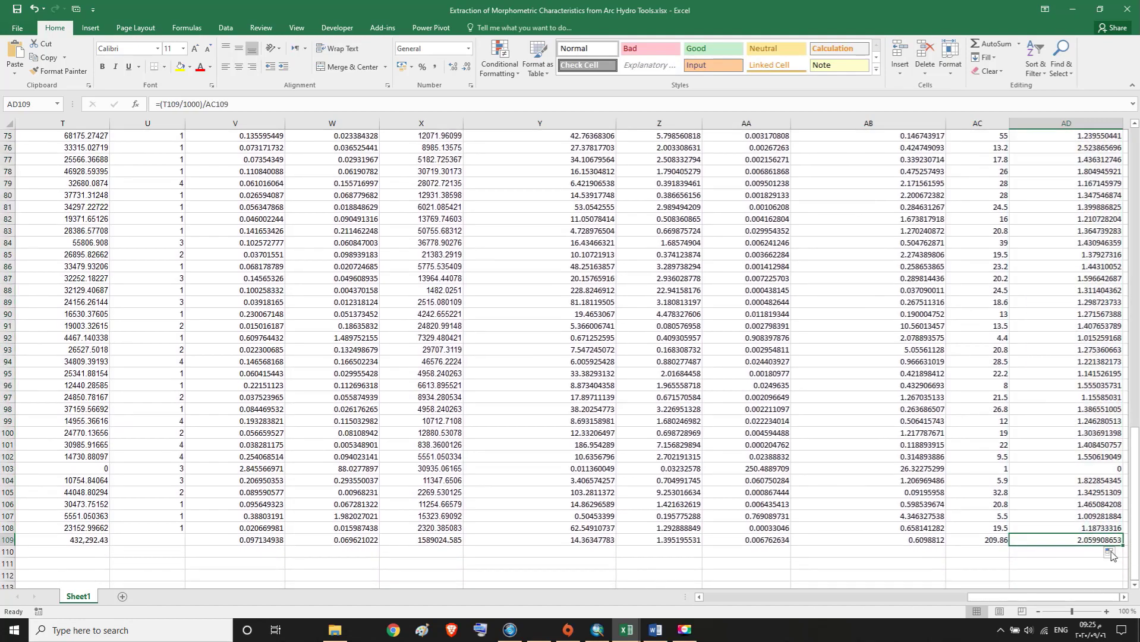
{"action": "mouse_move", "coordinate": [1134, 559]}
{"action": "left_mouse_down"}
{"action": "mouse_move", "coordinate": [1134, 234]}
{"action": "mouse_move", "coordinate": [1134, 560]}
{"action": "left_mouse_up"}
{"action": "left_click", "coordinate": [1123, 598]}
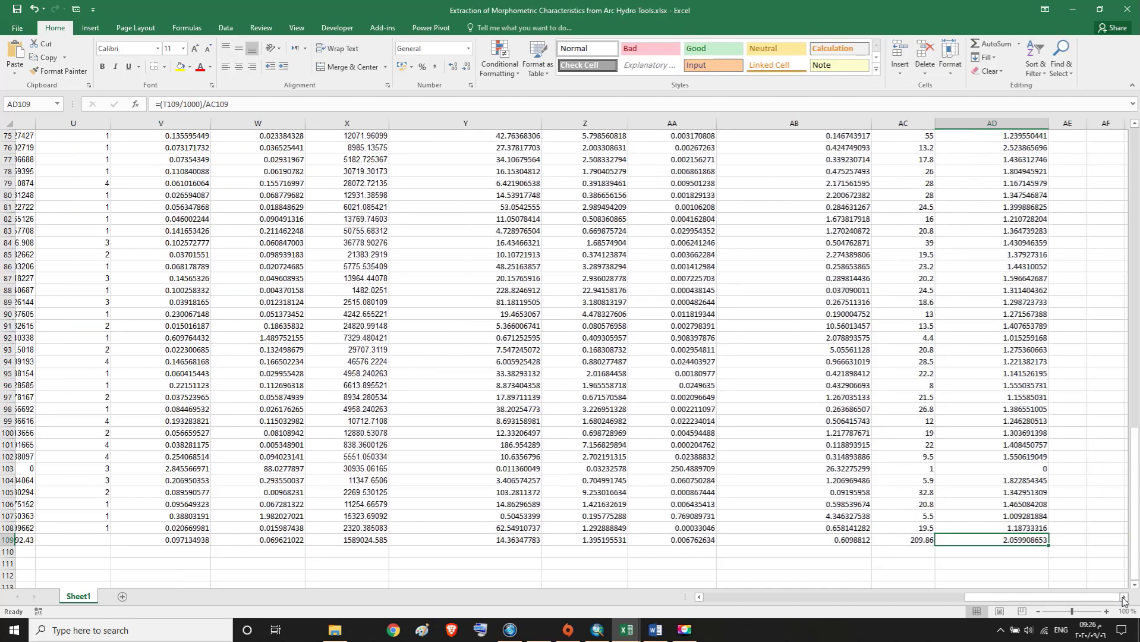
{"action": "left_click_drag", "start_coordinate": [1134, 574], "coordinate": [1135, 254]}
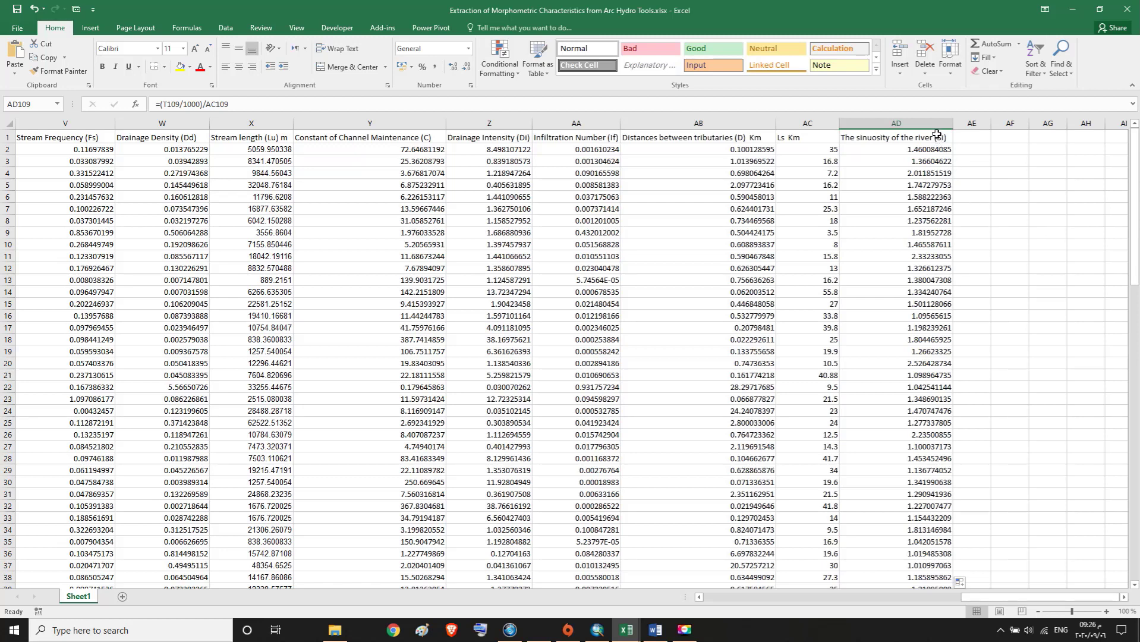
{"action": "left_click", "coordinate": [935, 135]}
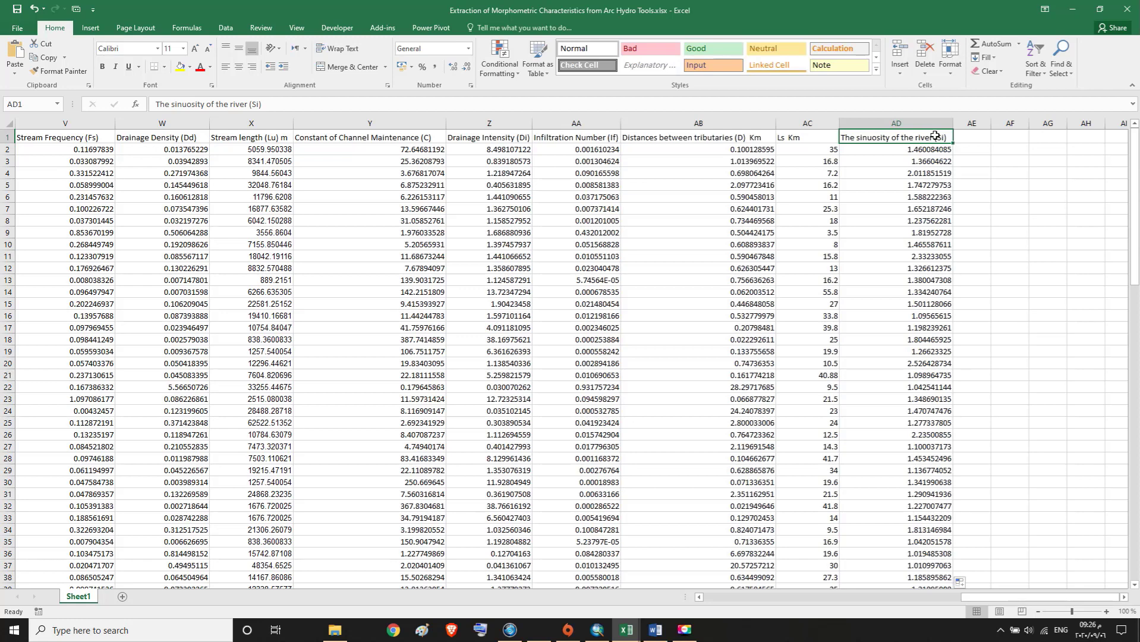
{"action": "left_click", "coordinate": [684, 630]}
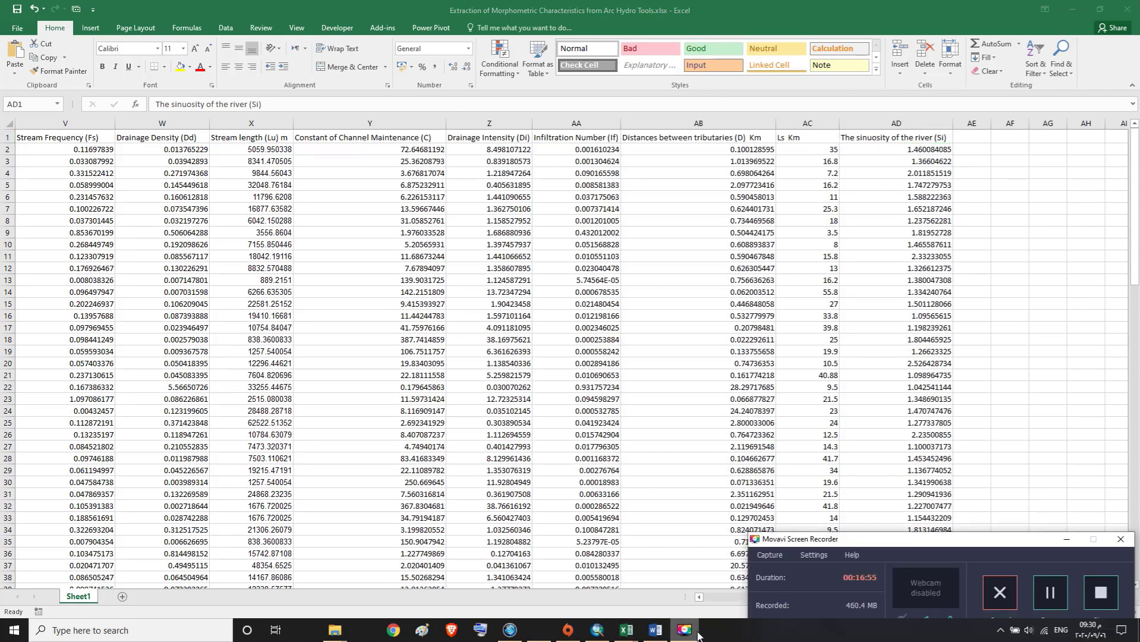
{"action": "left_click", "coordinate": [684, 630]}
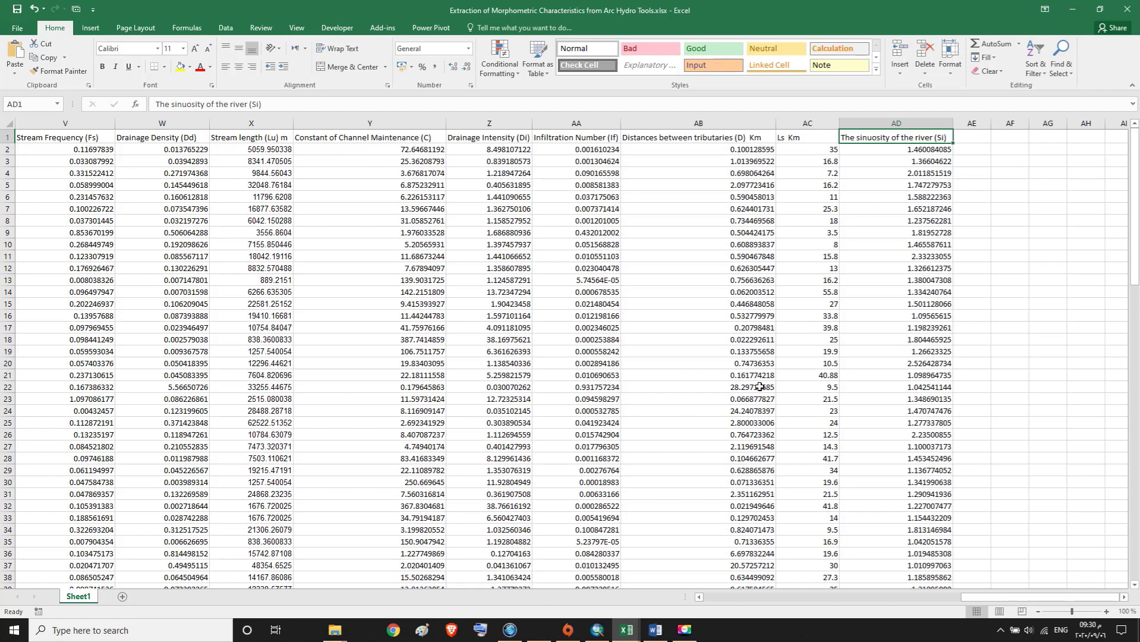
Review the water-network characteristics and 'The sinuosity of the river (Si)' headings in the Word report
{"action": "left_click", "coordinate": [655, 631]}
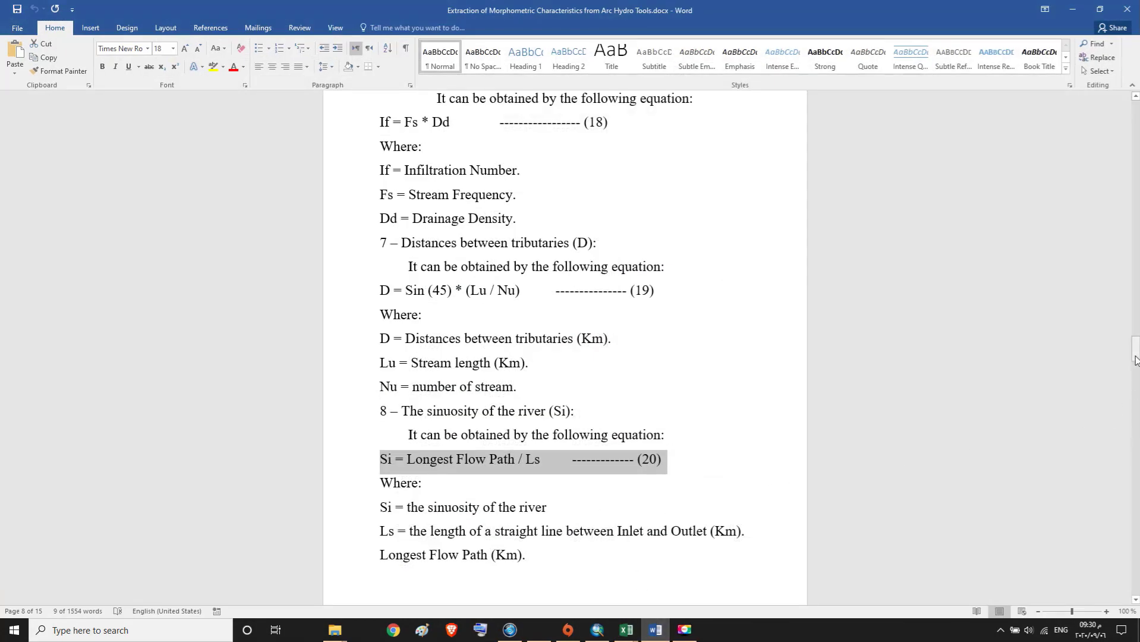
{"action": "left_click_drag", "start_coordinate": [1135, 359], "coordinate": [1135, 302]}
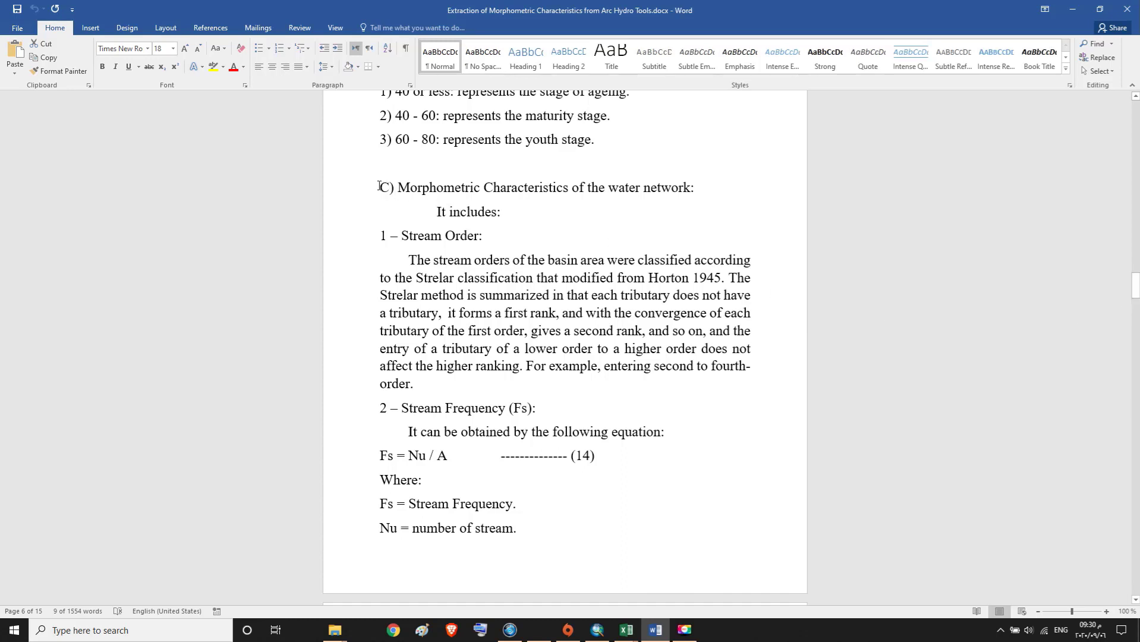
{"action": "mouse_move", "coordinate": [380, 187]}
{"action": "left_mouse_down"}
{"action": "mouse_move", "coordinate": [698, 188]}
{"action": "mouse_move", "coordinate": [683, 193]}
{"action": "left_mouse_up"}
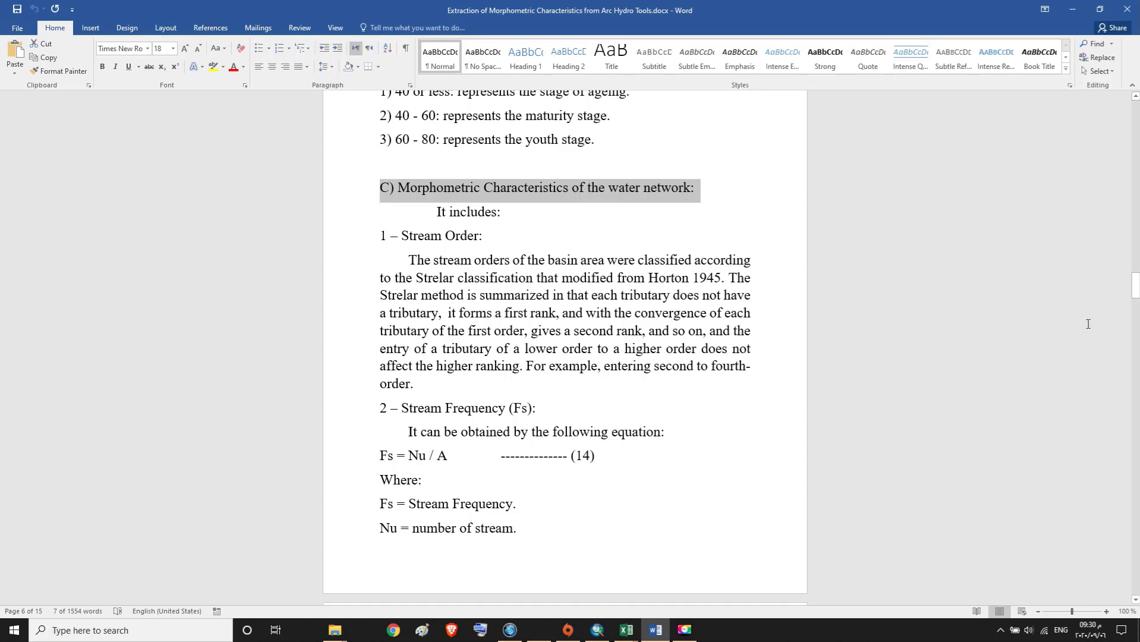
{"action": "left_click_drag", "start_coordinate": [1135, 293], "coordinate": [1136, 349]}
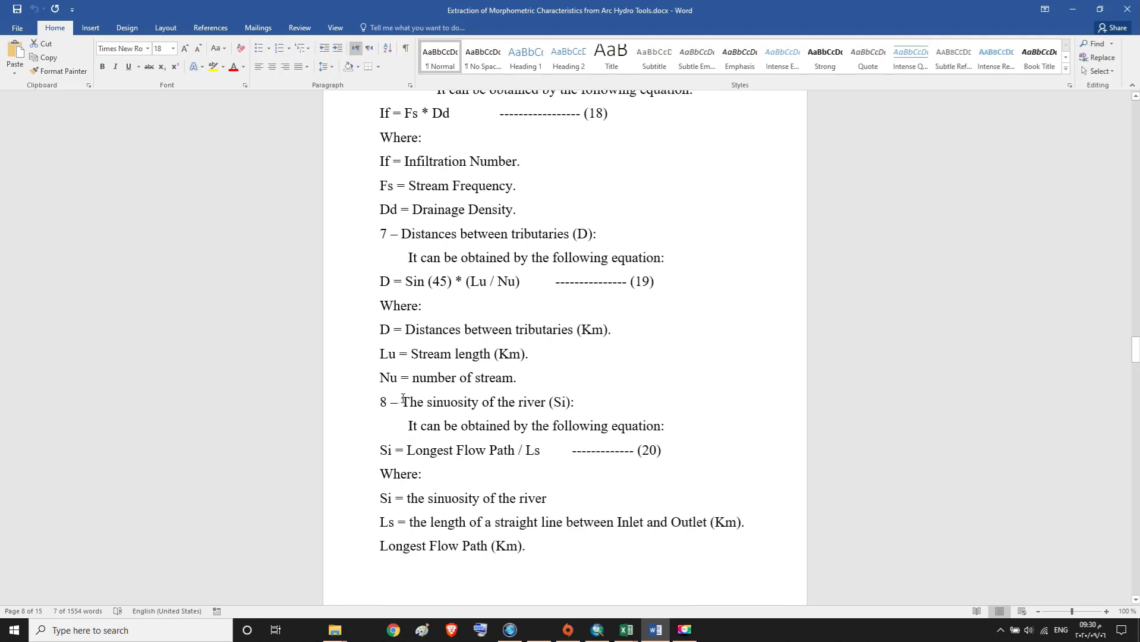
{"action": "left_click_drag", "start_coordinate": [402, 401], "coordinate": [575, 402]}
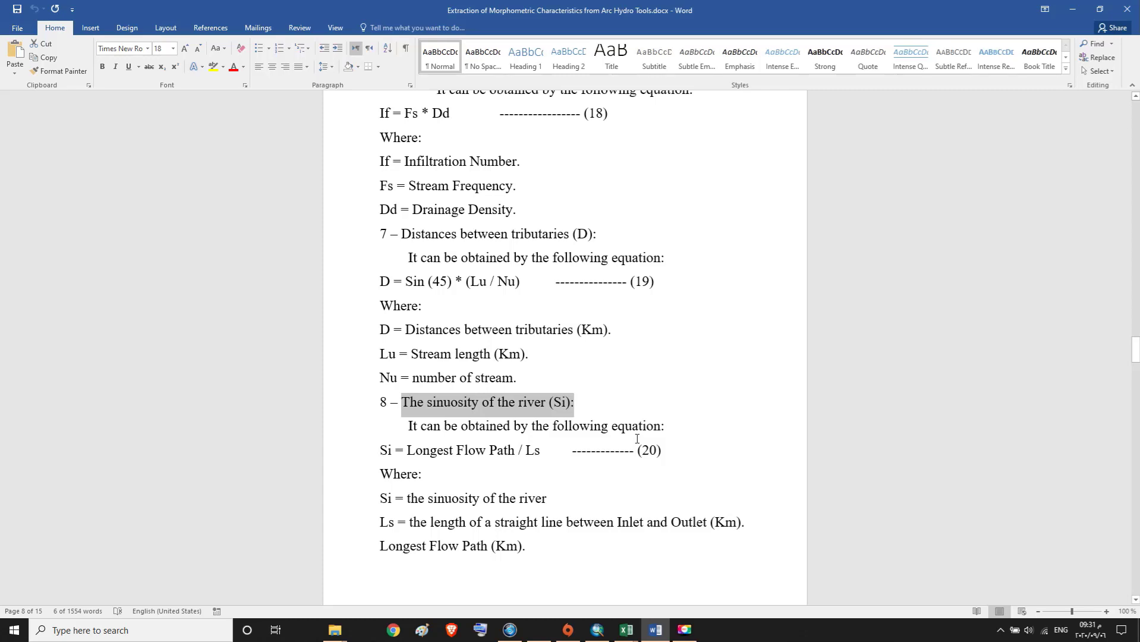
{"action": "mouse_move", "coordinate": [625, 629]}
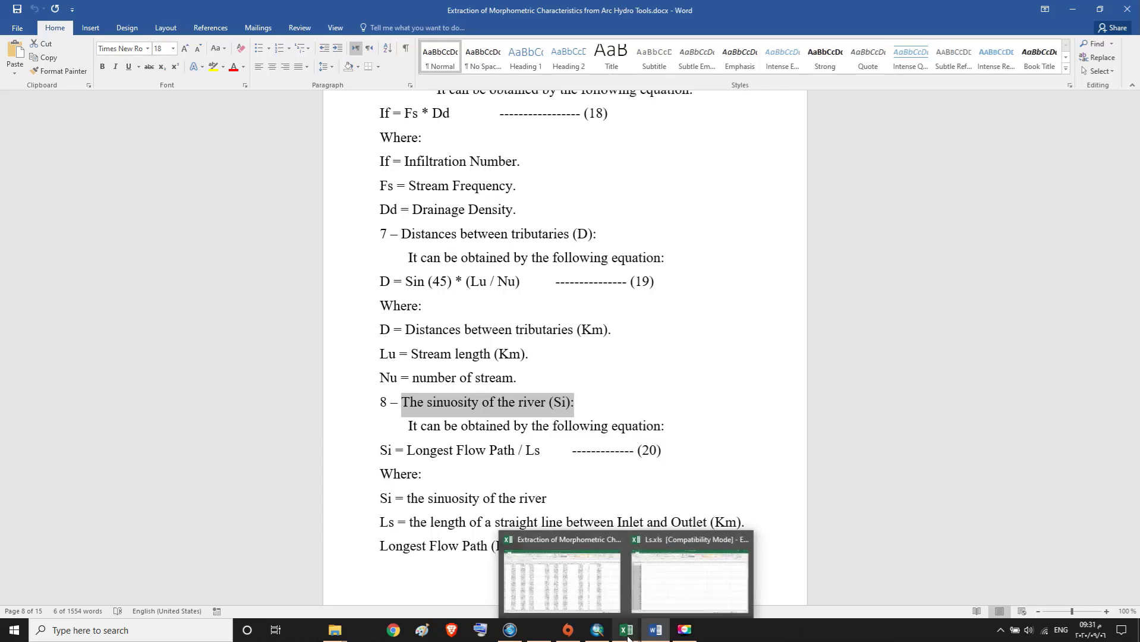
Save the morphometric workbook containing the completed Si column
{"action": "left_click", "coordinate": [599, 602]}
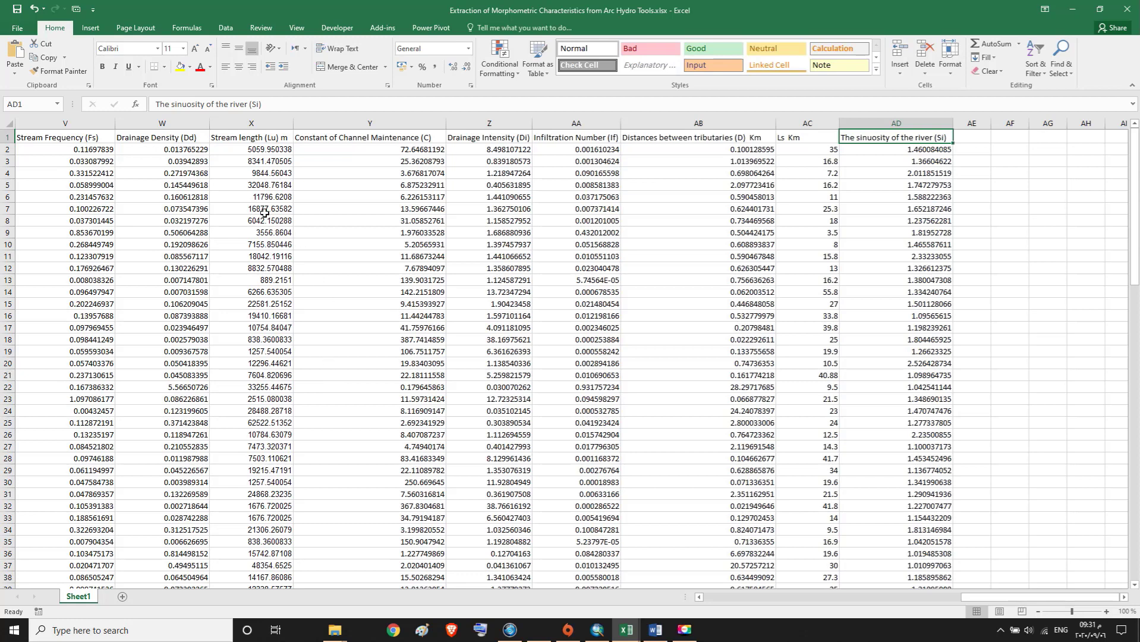
{"action": "left_click", "coordinate": [18, 10]}
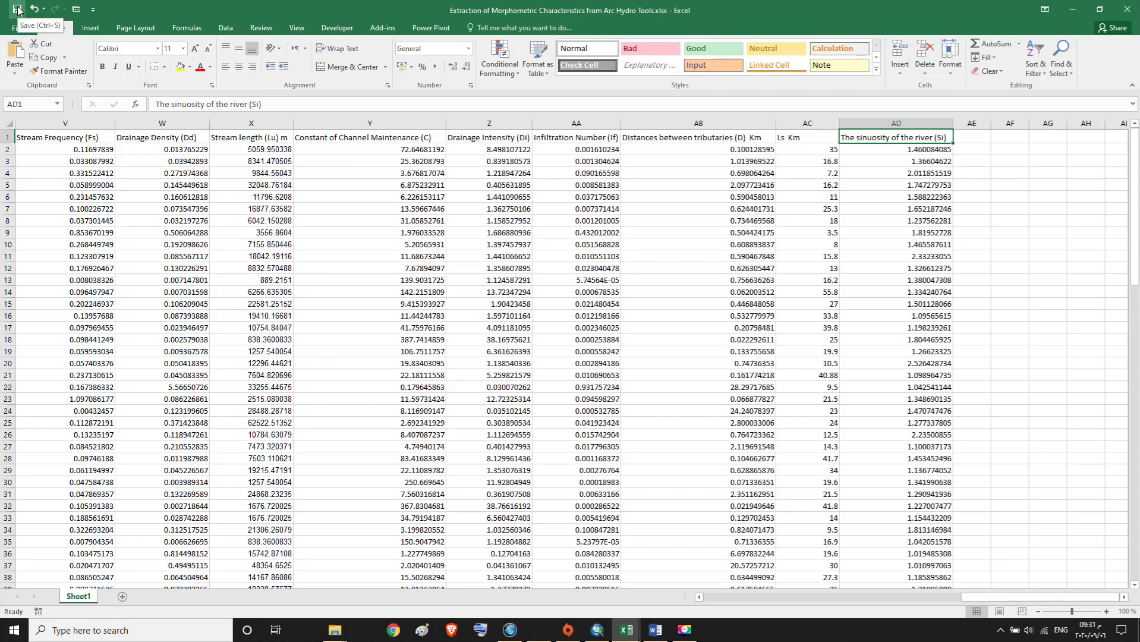